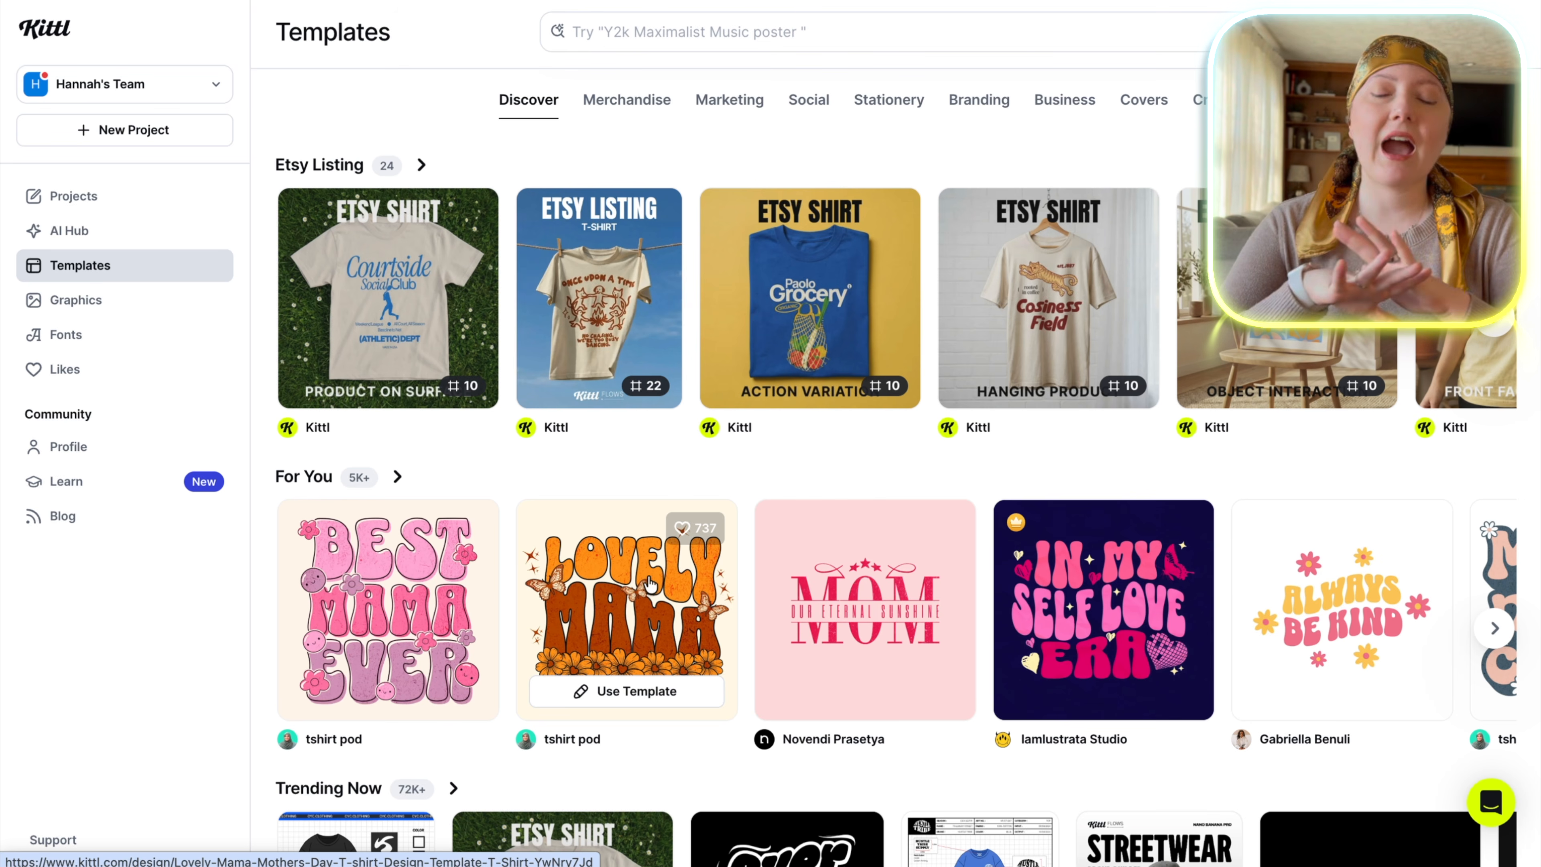
pyautogui.hscroll(5, 506, 586)
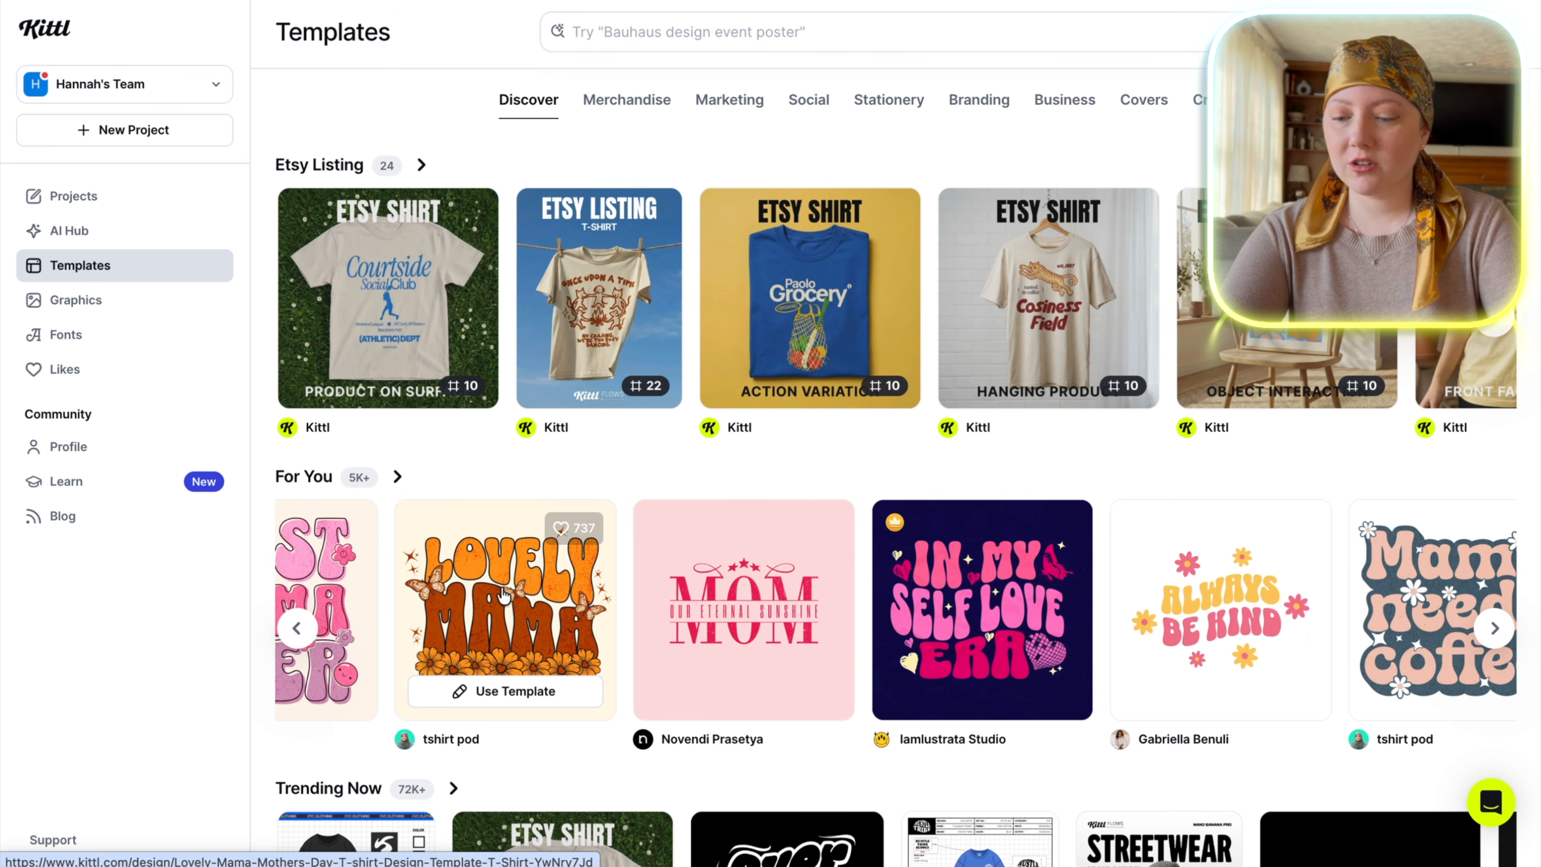
pyautogui.hscroll(5, 1196, 659)
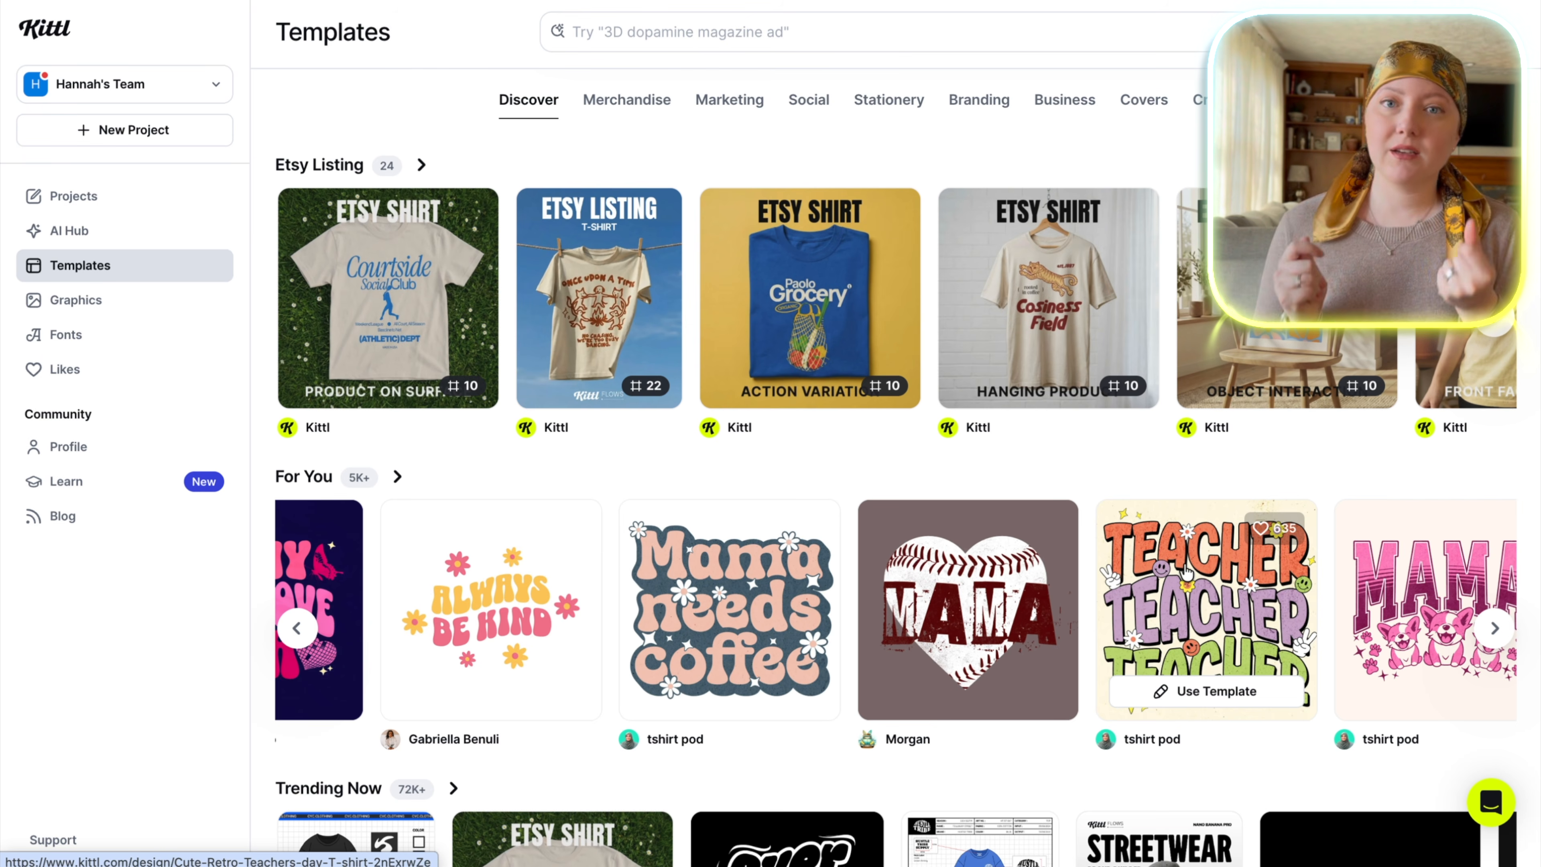
pyautogui.scroll(-2, 1186, 571)
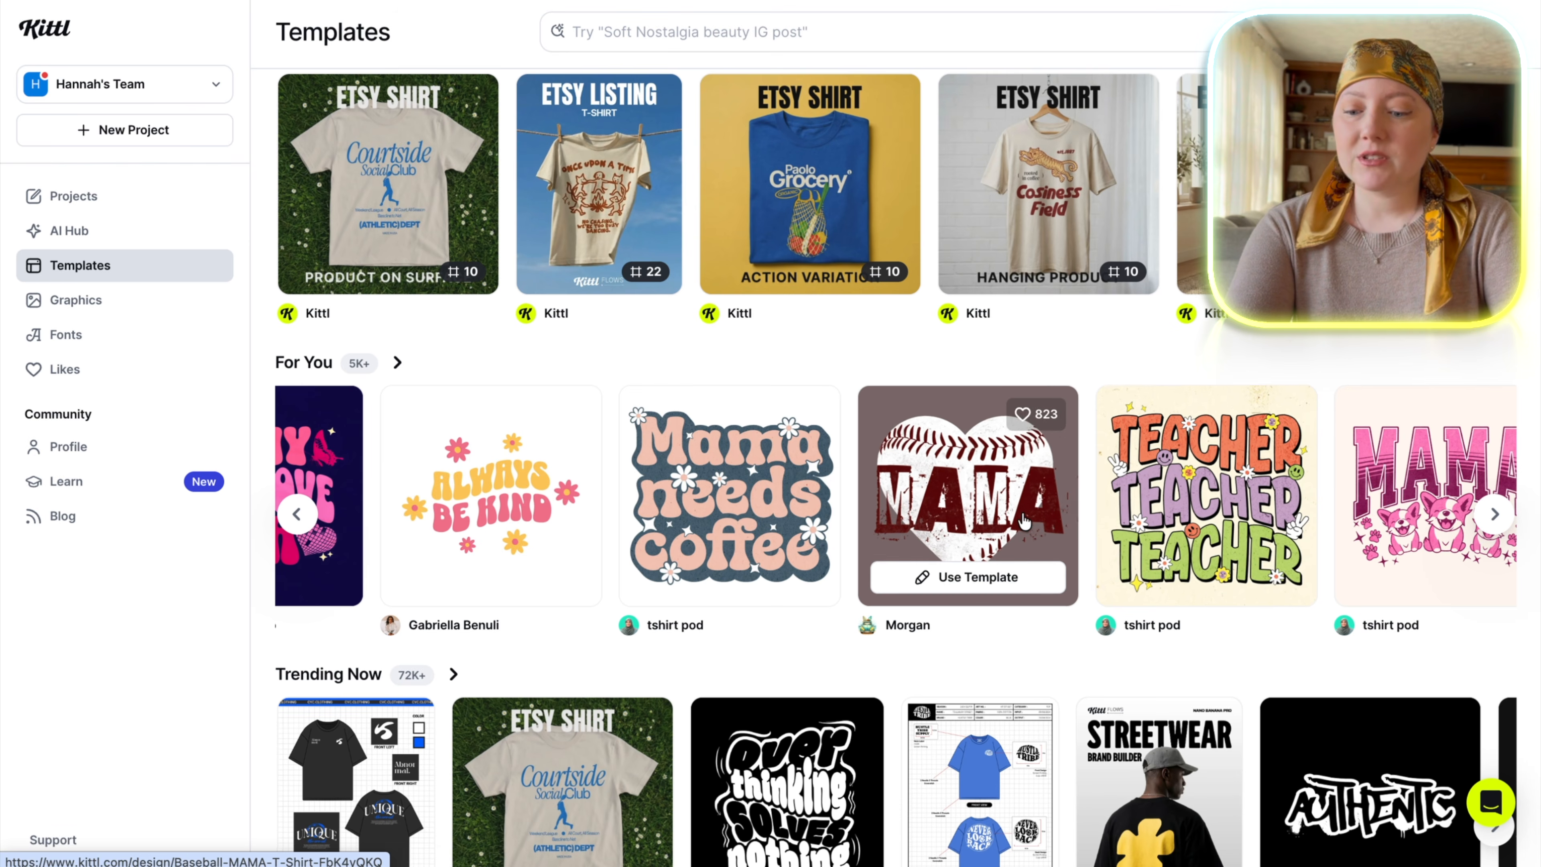
pyautogui.scroll(7, 1024, 512)
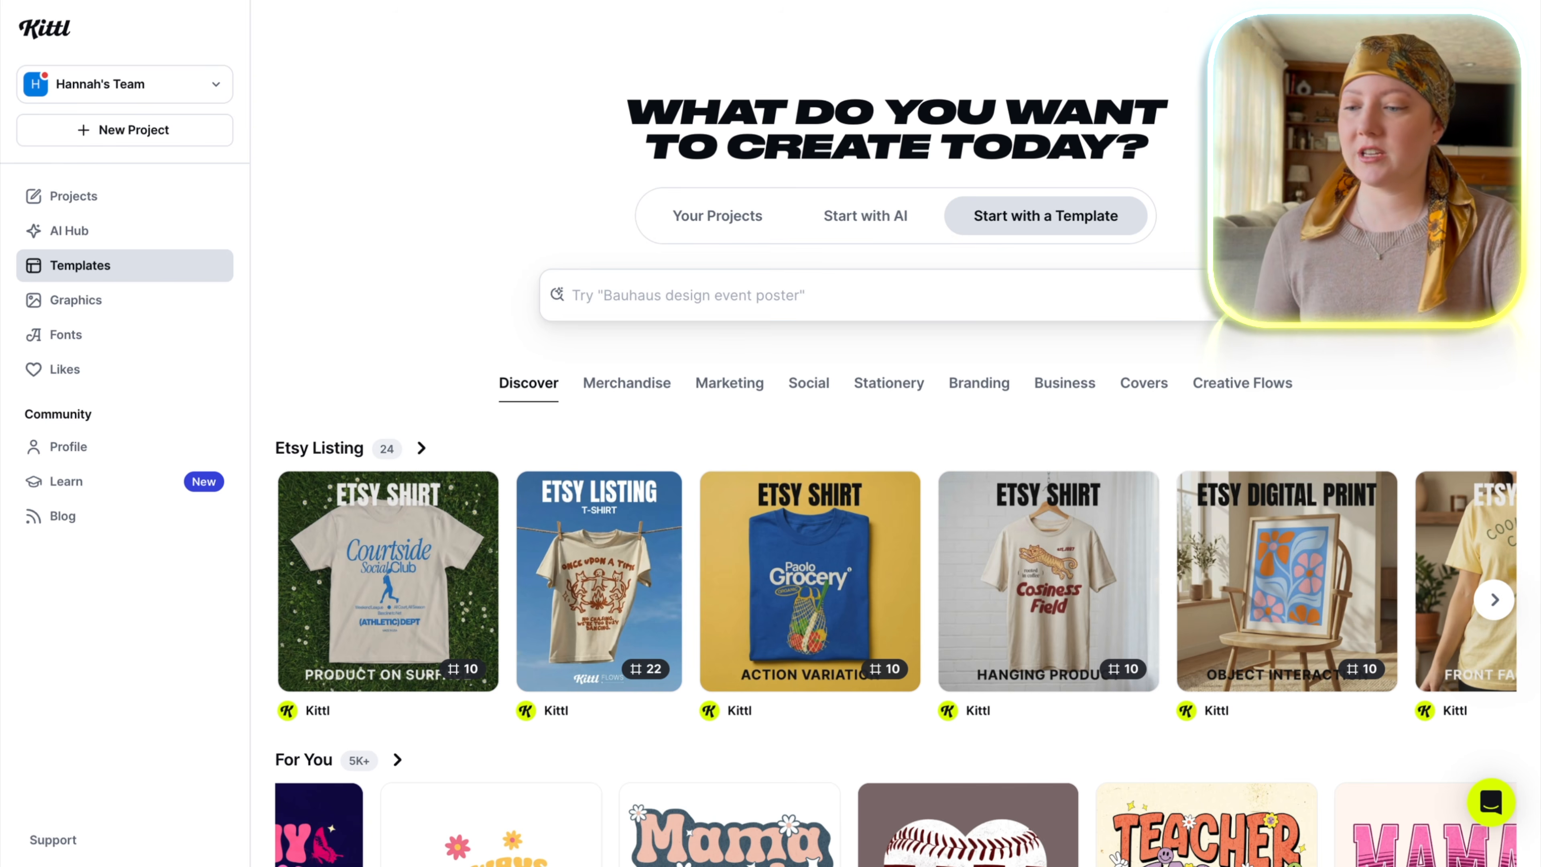
# Create a new project using the print-on-demand Printify Mug artboard preset, 2448 × 1266 px at 300 DPI.
pyautogui.click(161, 137)
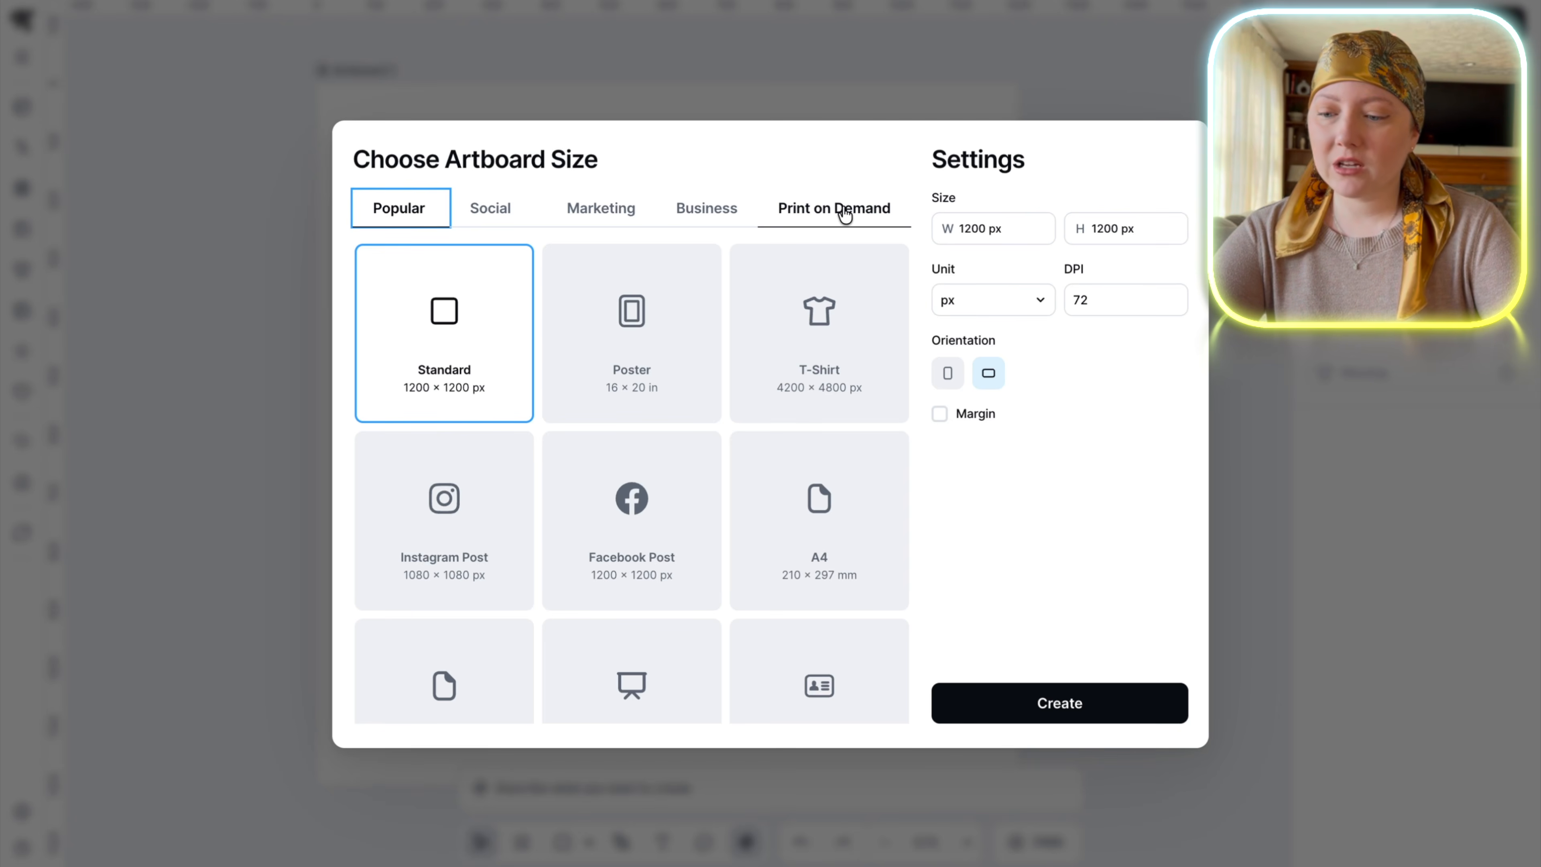
pyautogui.click(846, 207)
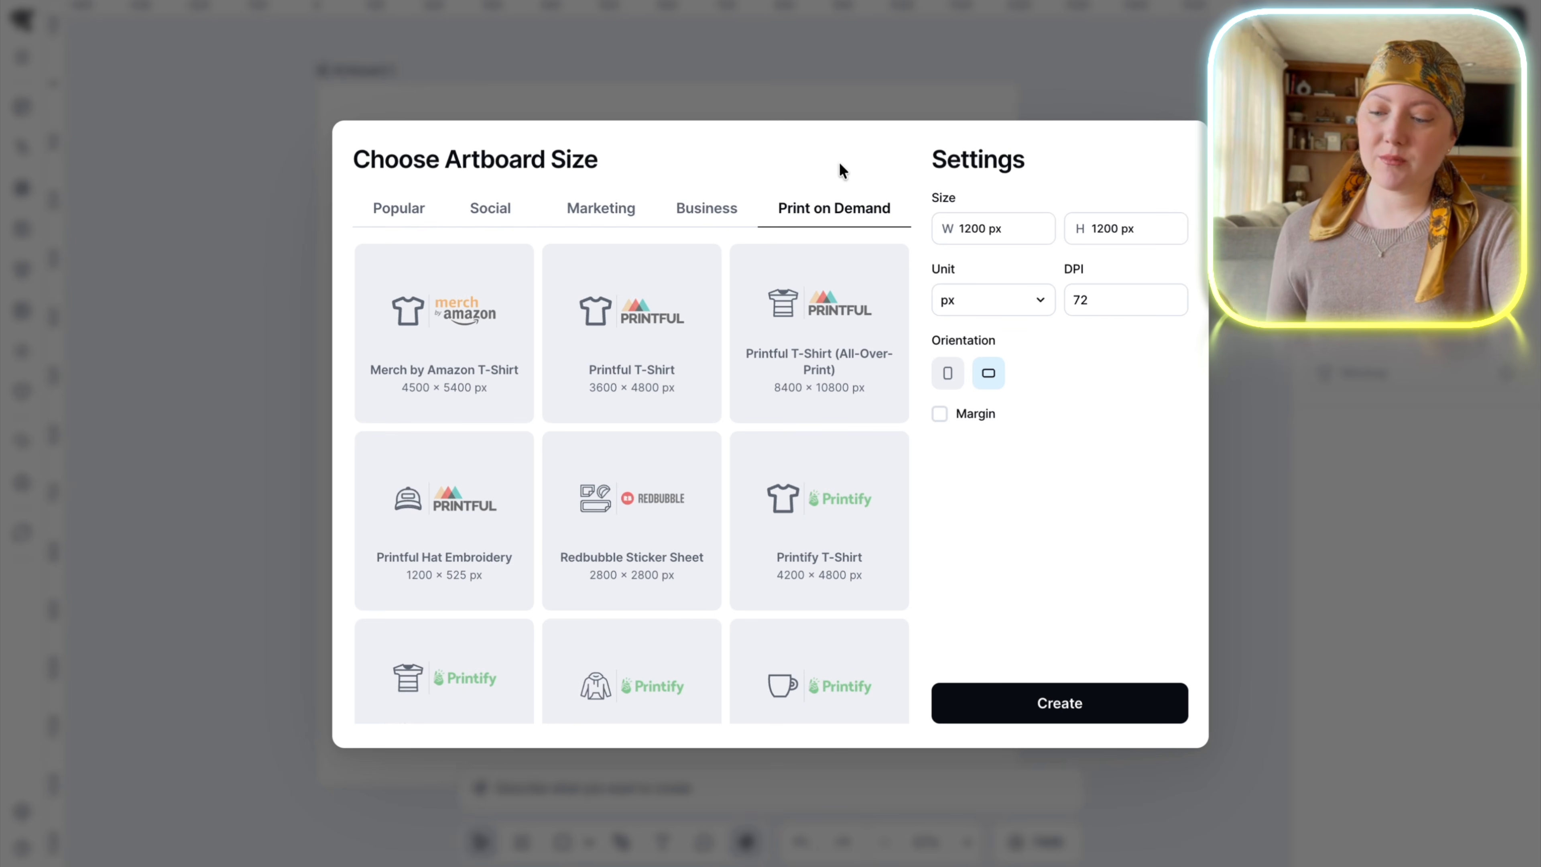
pyautogui.scroll(-3, 829, 478)
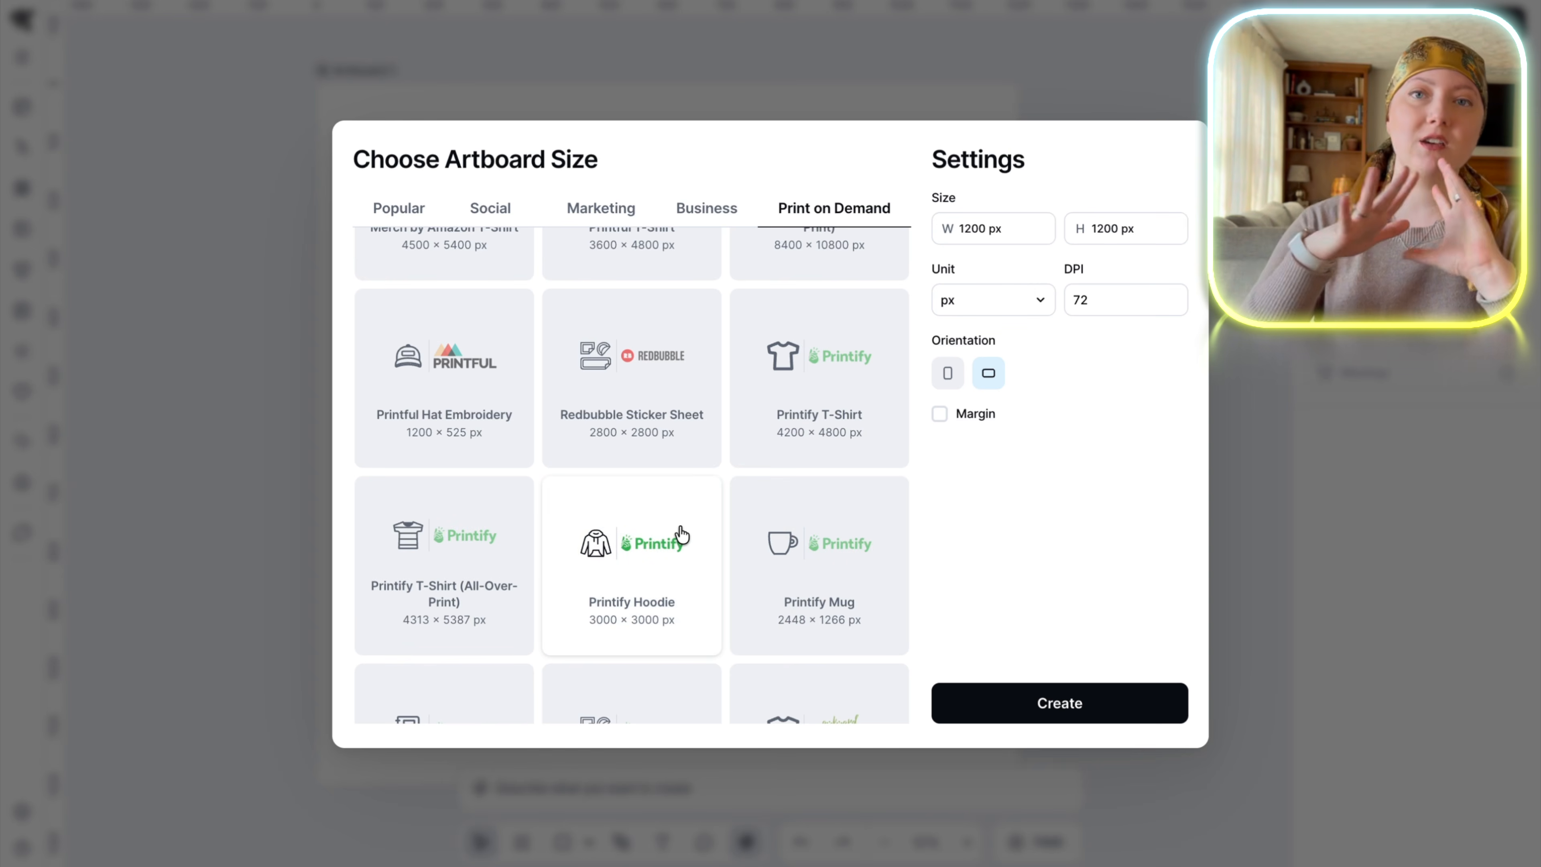
pyautogui.scroll(-2, 796, 562)
pyautogui.click(828, 413)
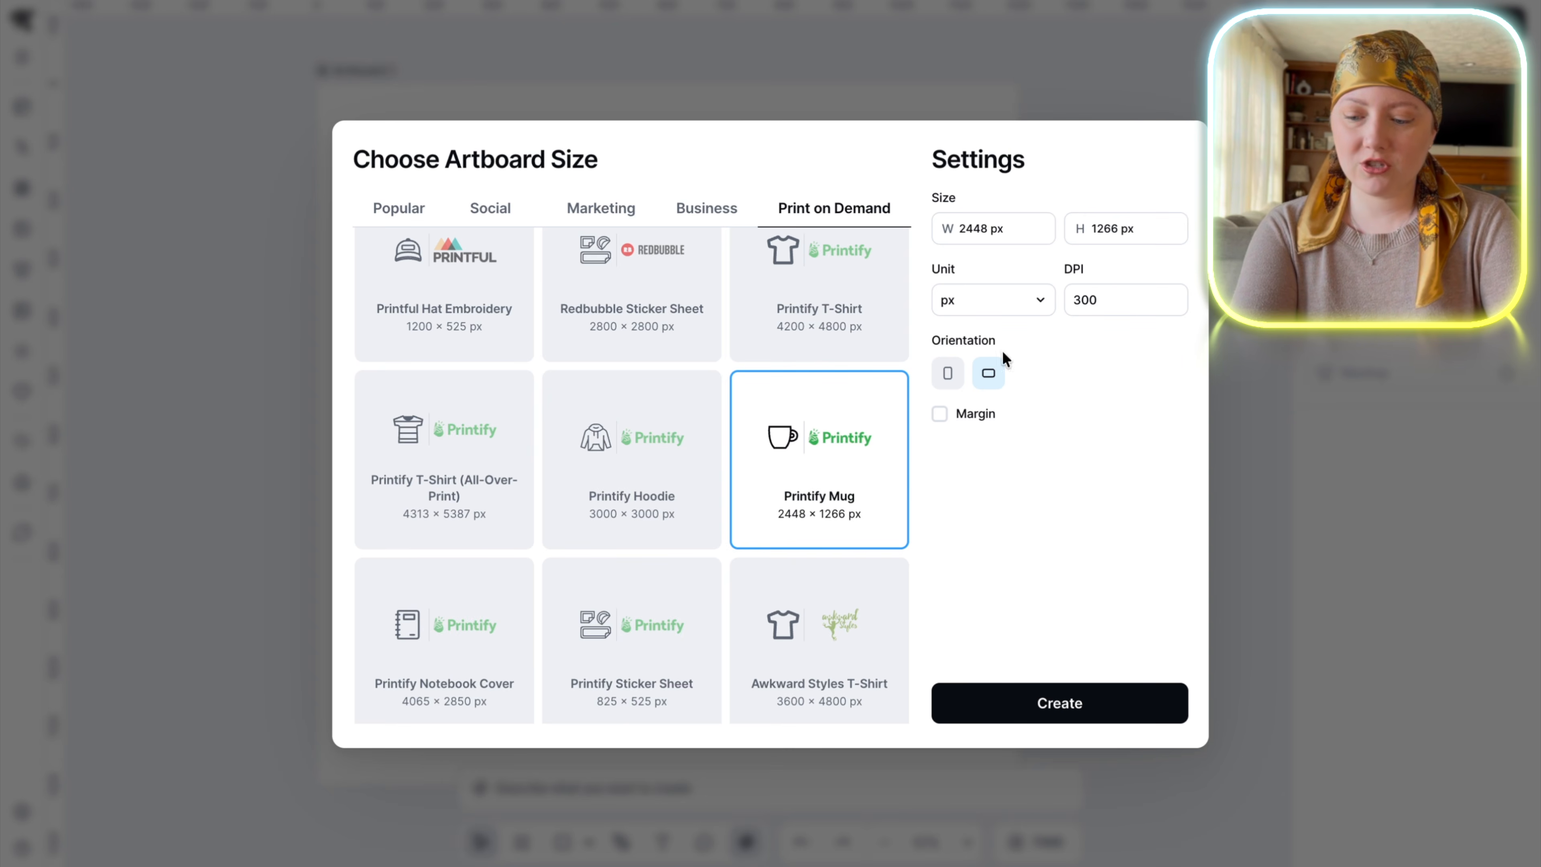
pyautogui.click(1065, 707)
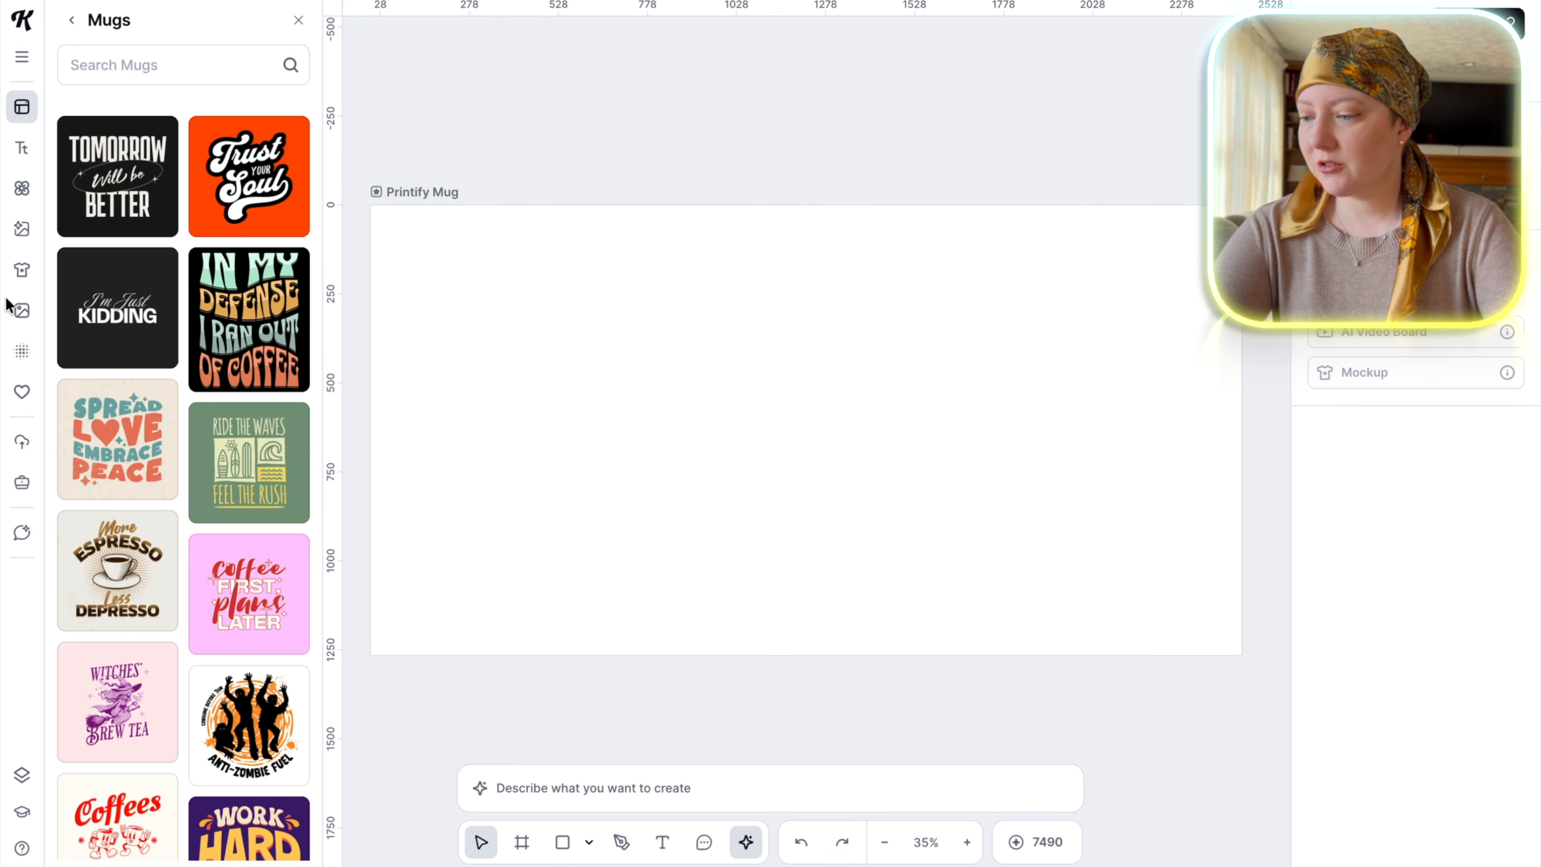
# Generate a whimsical, sticker-style Persian kitten with books, pencil, apple and notebook in the AI chat, and add the image to the mug artboard.
pyautogui.click(27, 539)
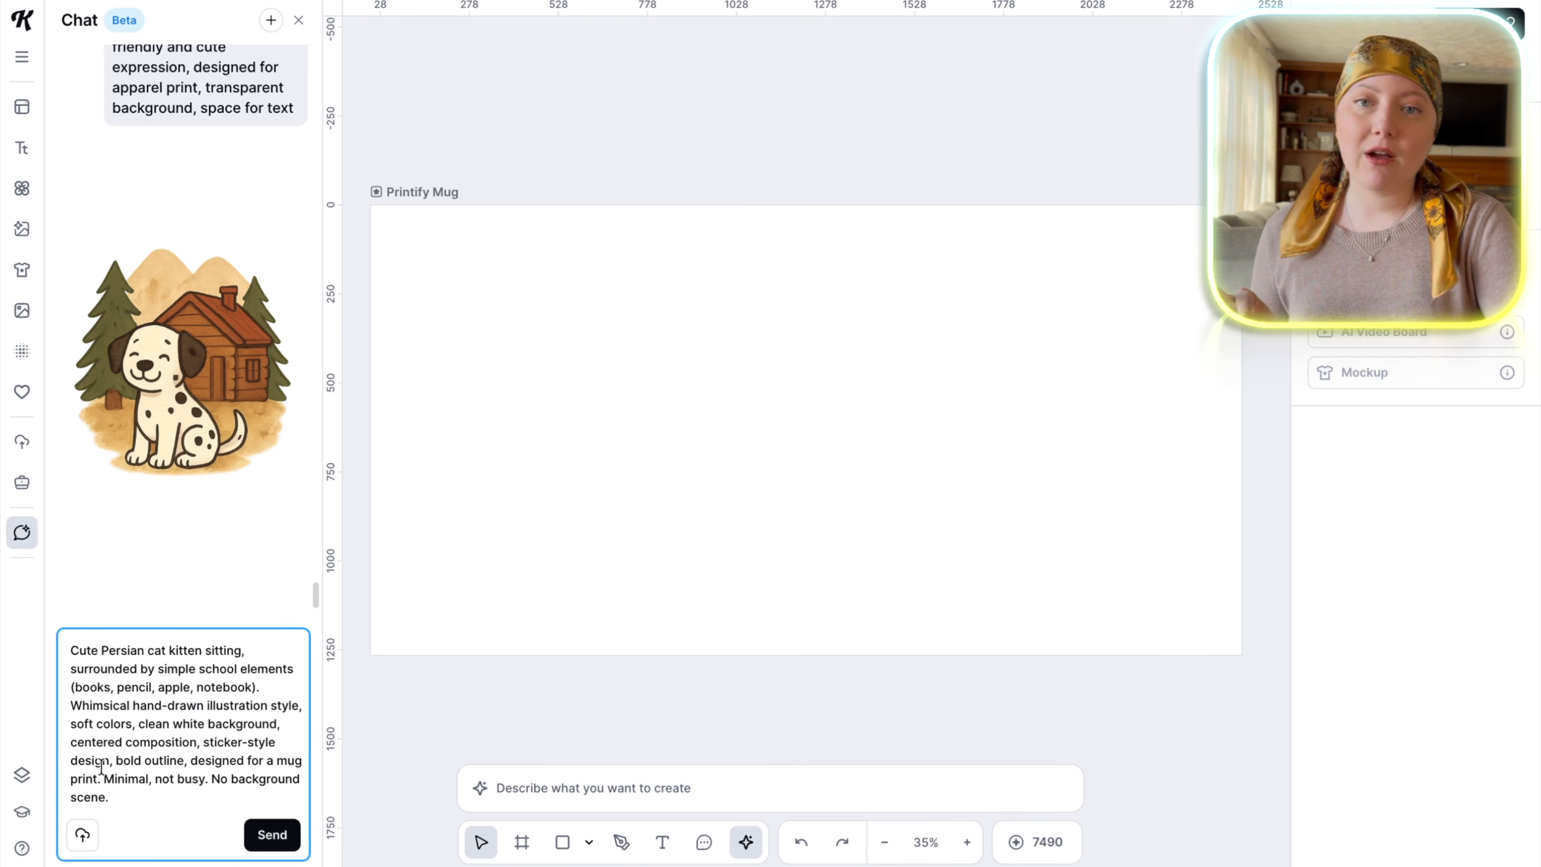
pyautogui.moveTo(113, 796); pyautogui.dragTo(70, 651)
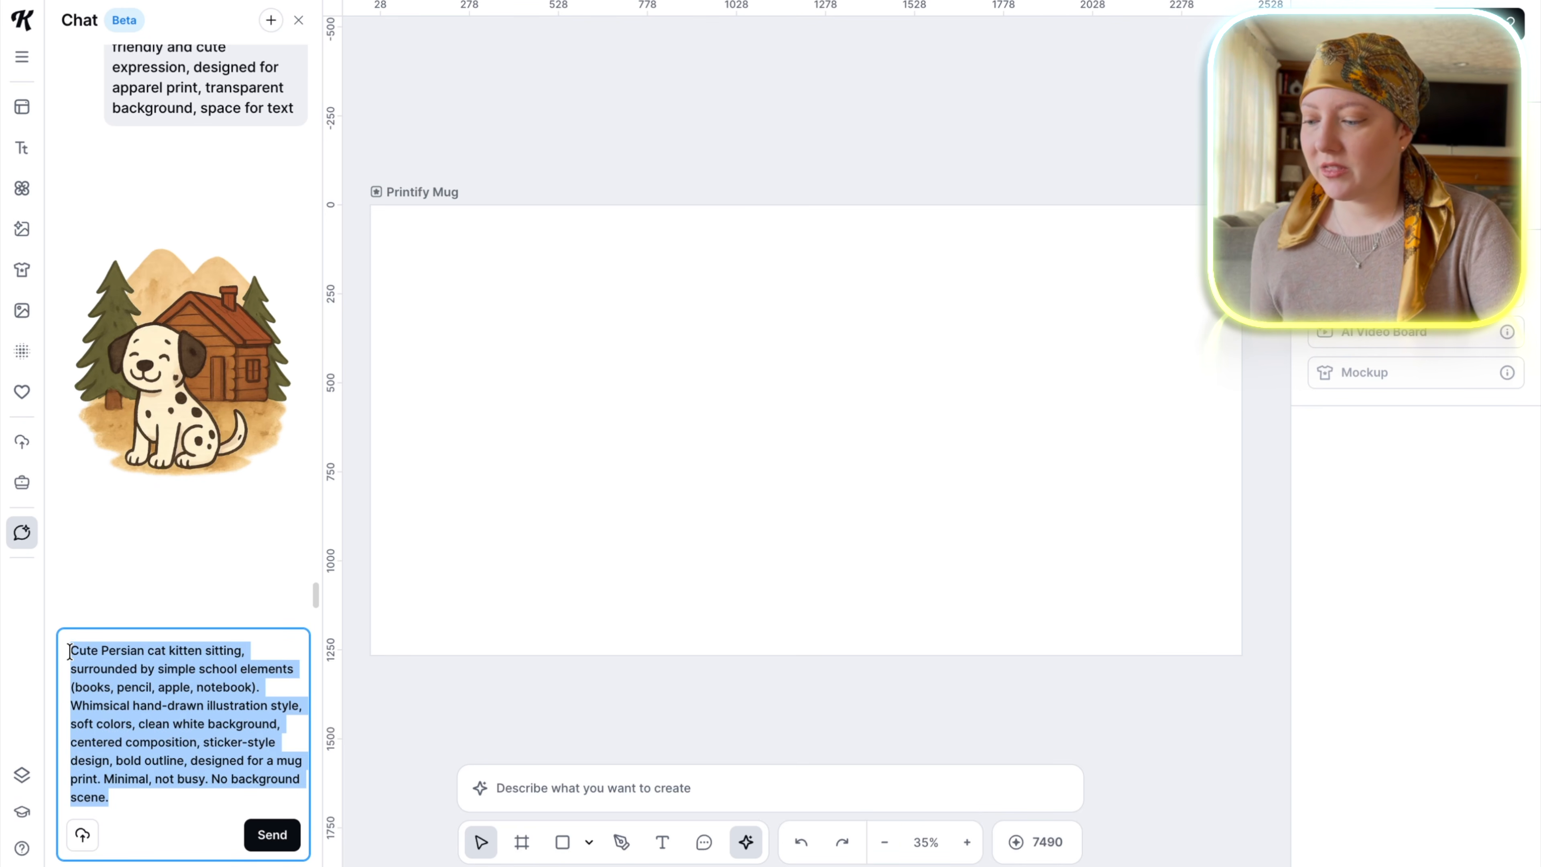
pyautogui.click(151, 802)
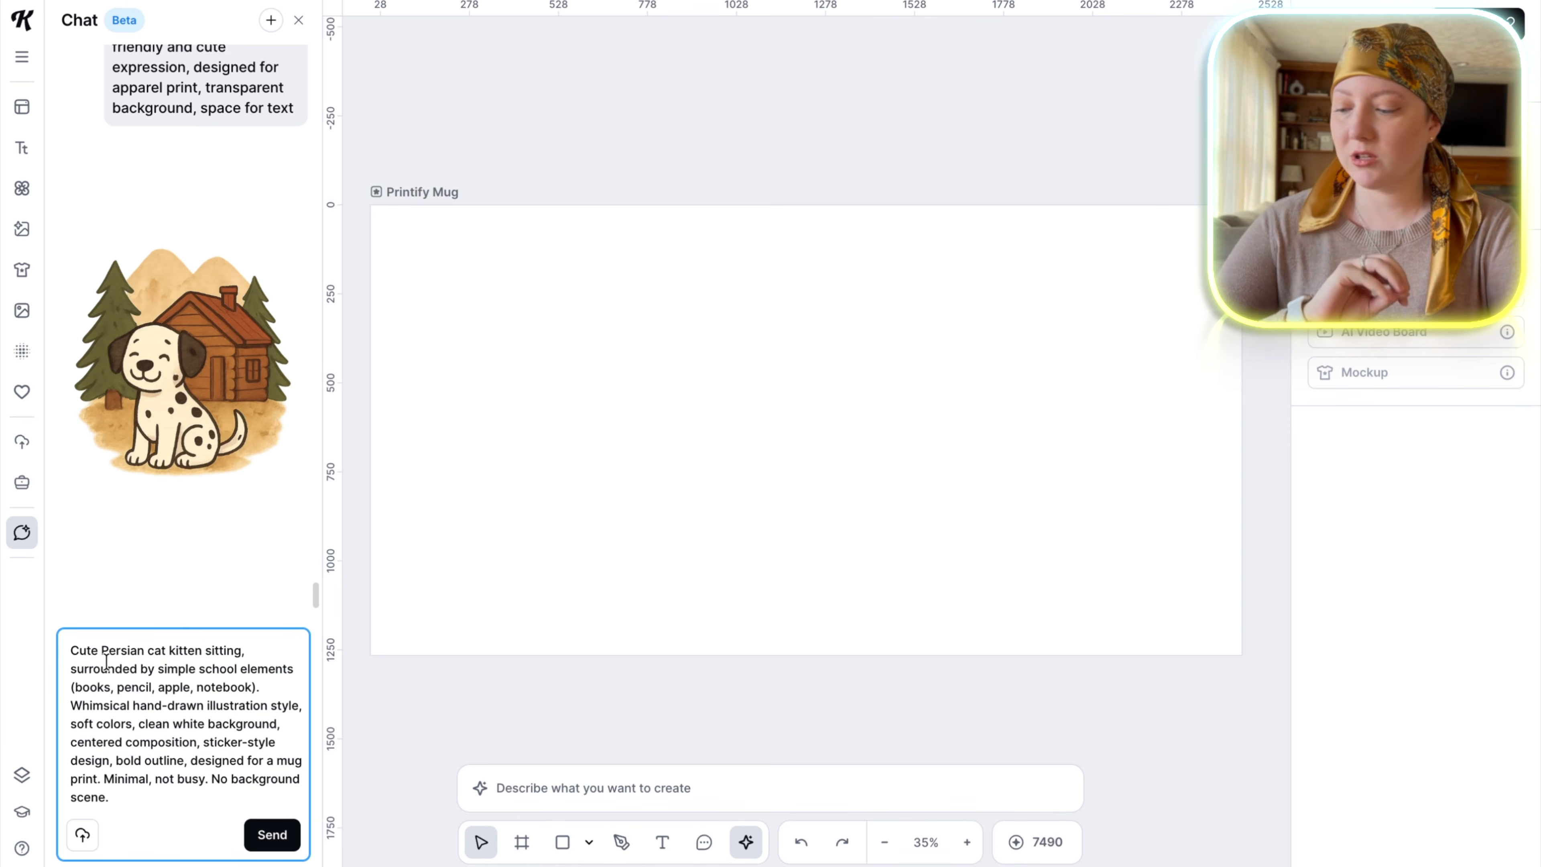
pyautogui.click(280, 833)
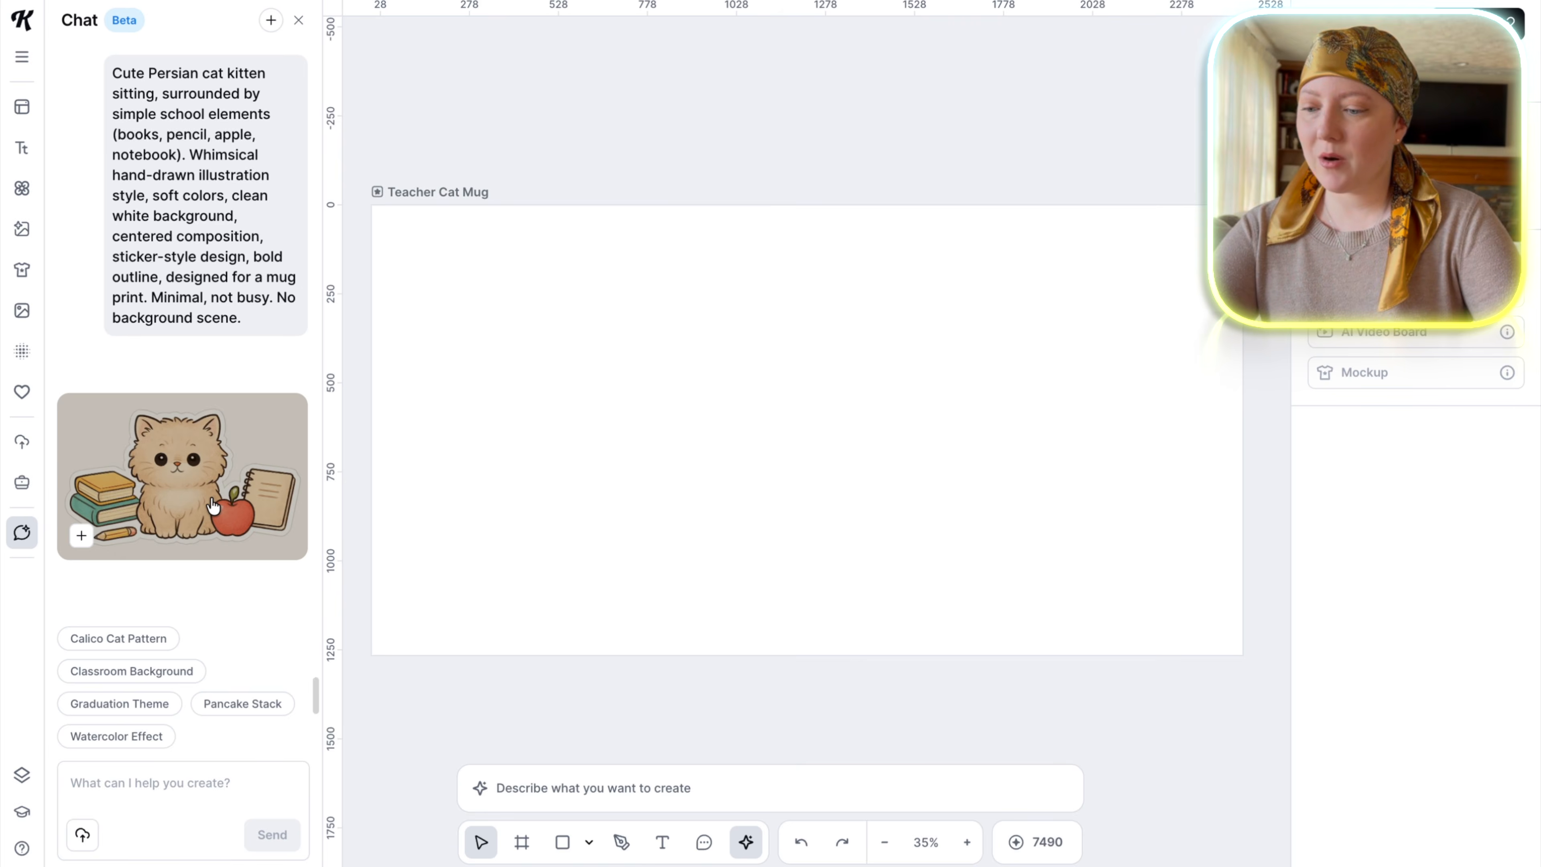
pyautogui.click(81, 535)
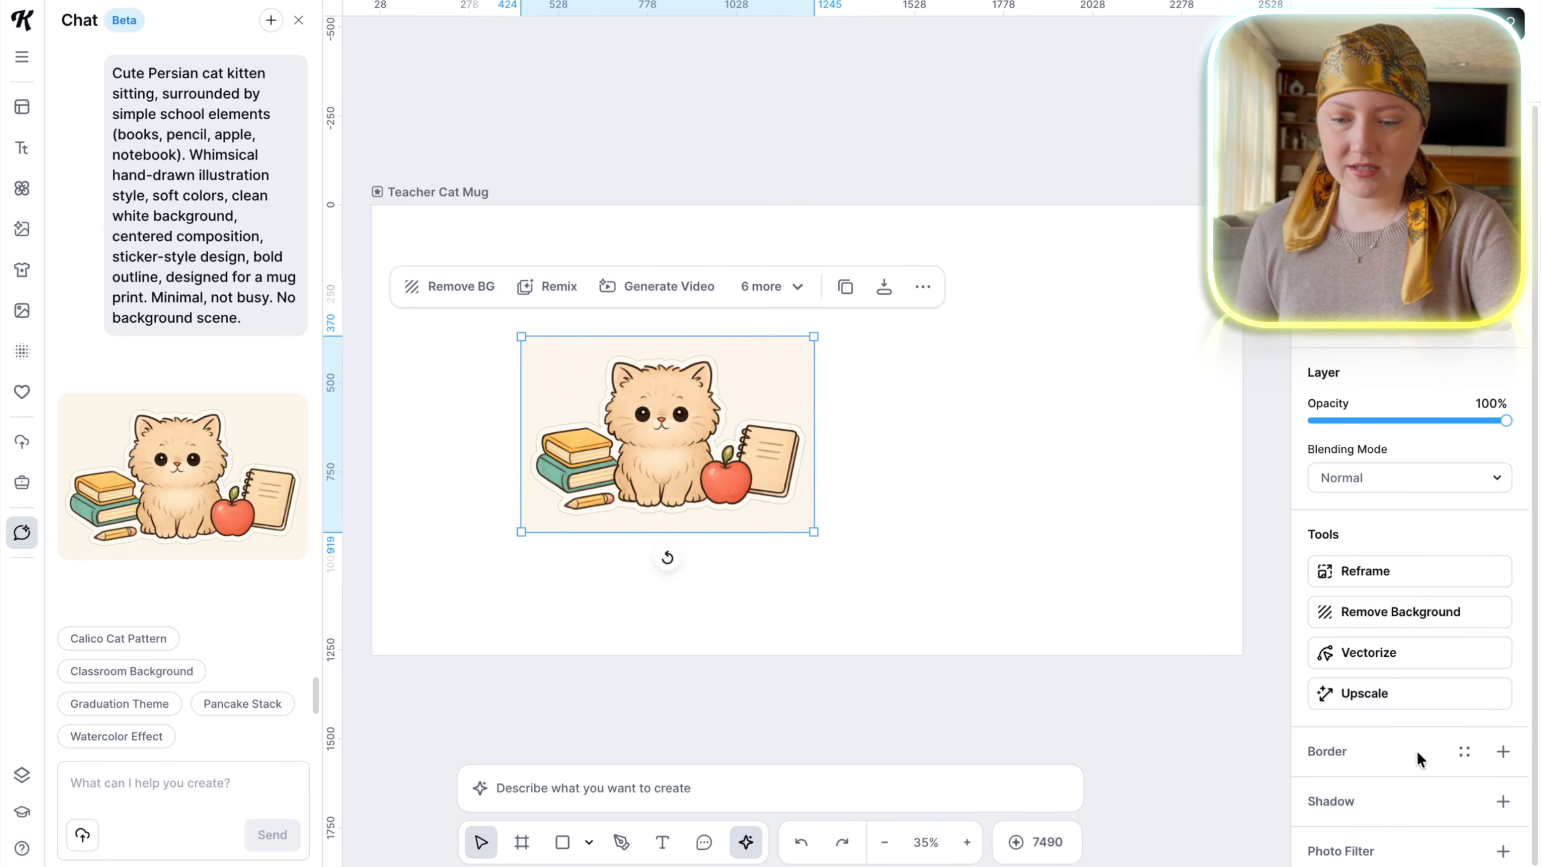
# Remove the kitten image's background and scale the image to fit the artboard's upper-left area.
pyautogui.click(1434, 611)
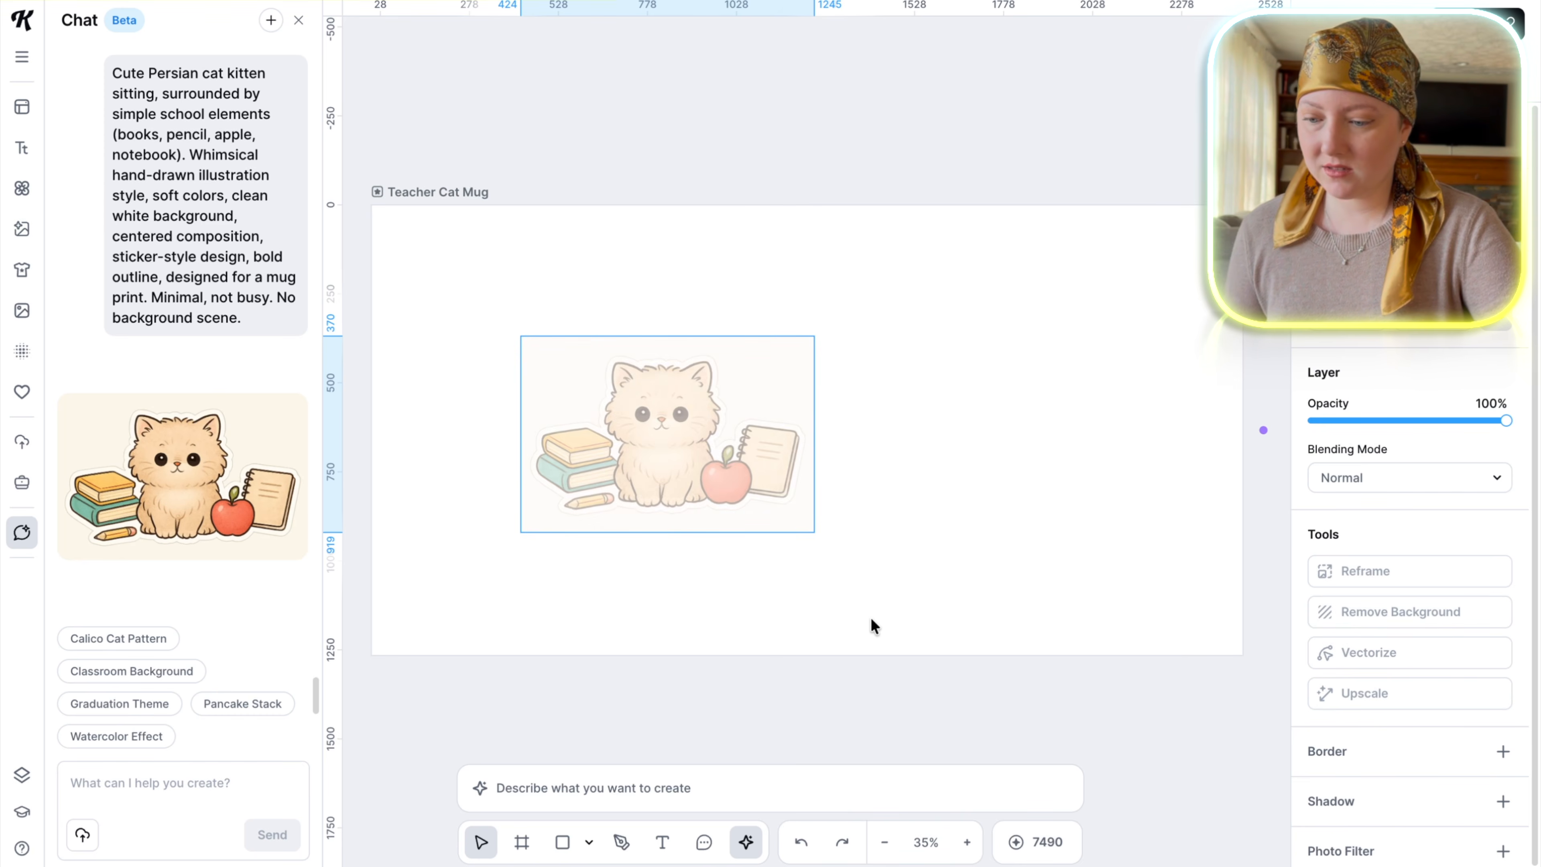
pyautogui.moveTo(755, 443); pyautogui.dragTo(602, 428)
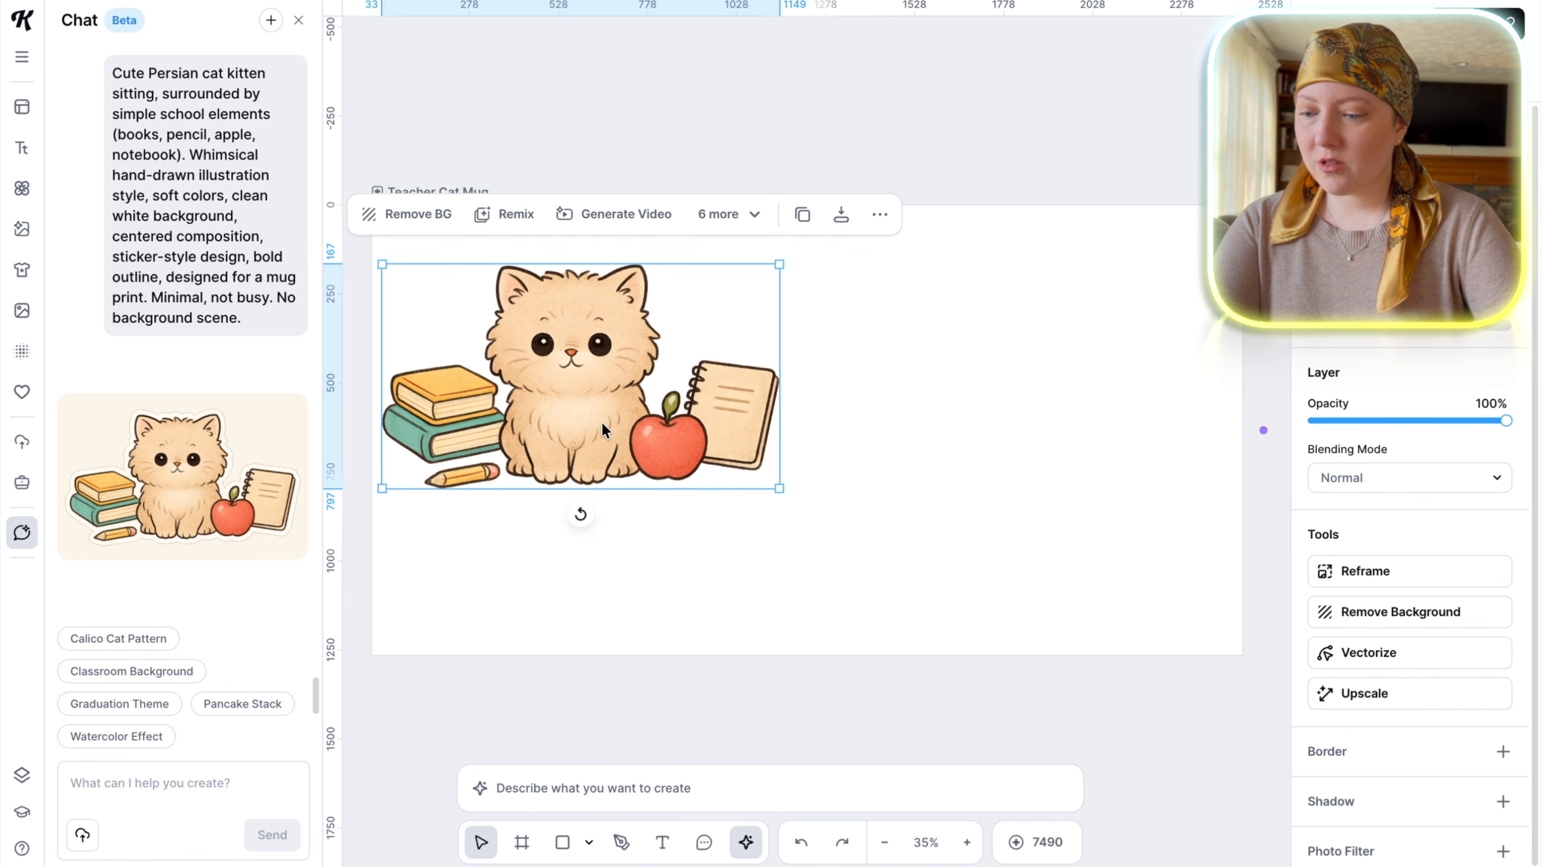
pyautogui.moveTo(780, 488); pyautogui.dragTo(719, 454)
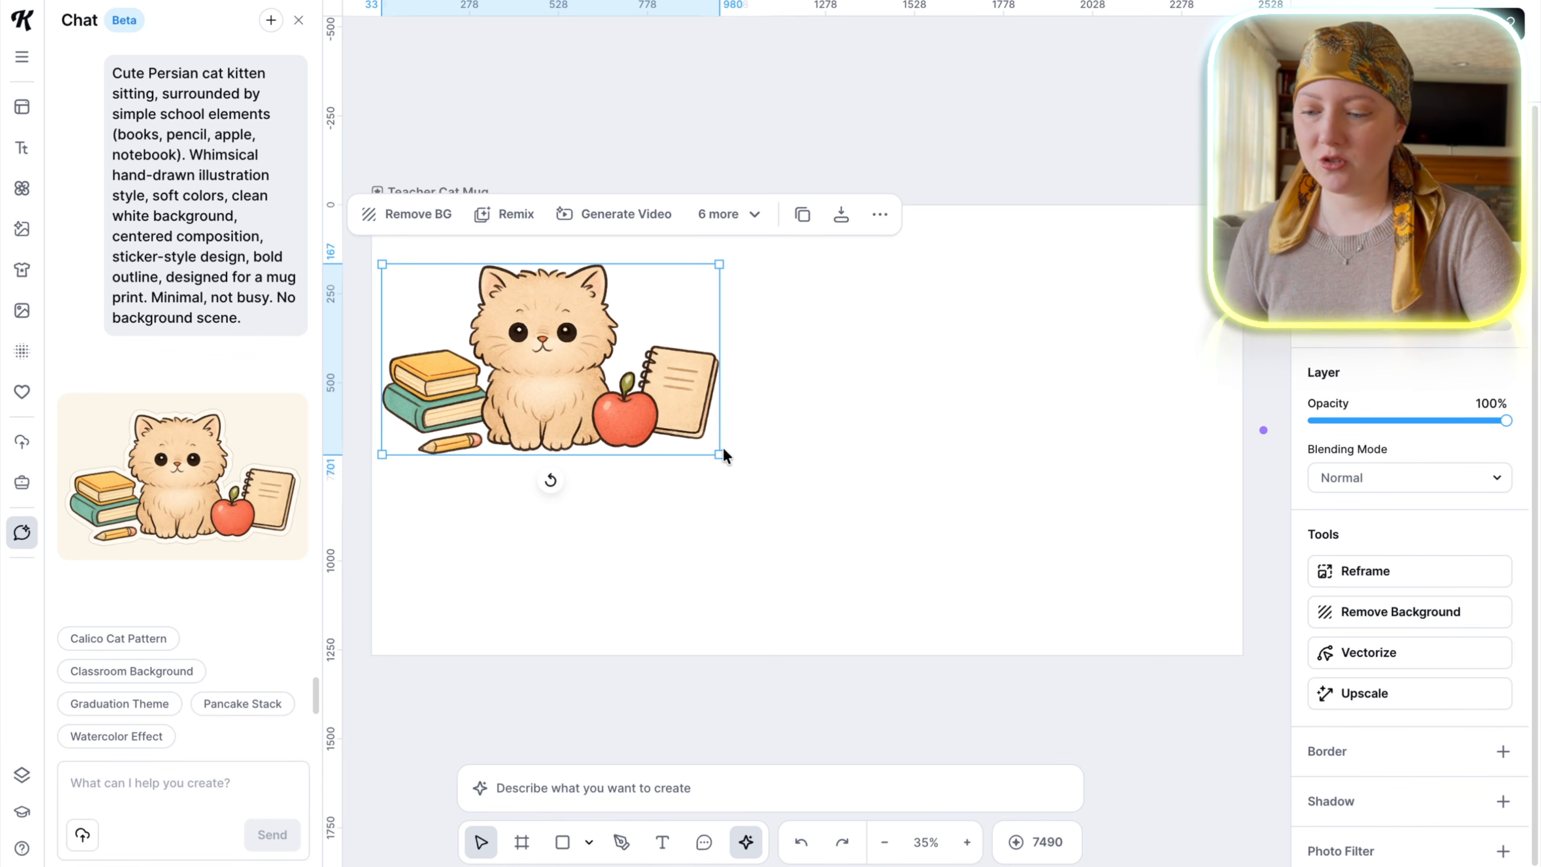
pyautogui.moveTo(719, 454); pyautogui.dragTo(705, 446)
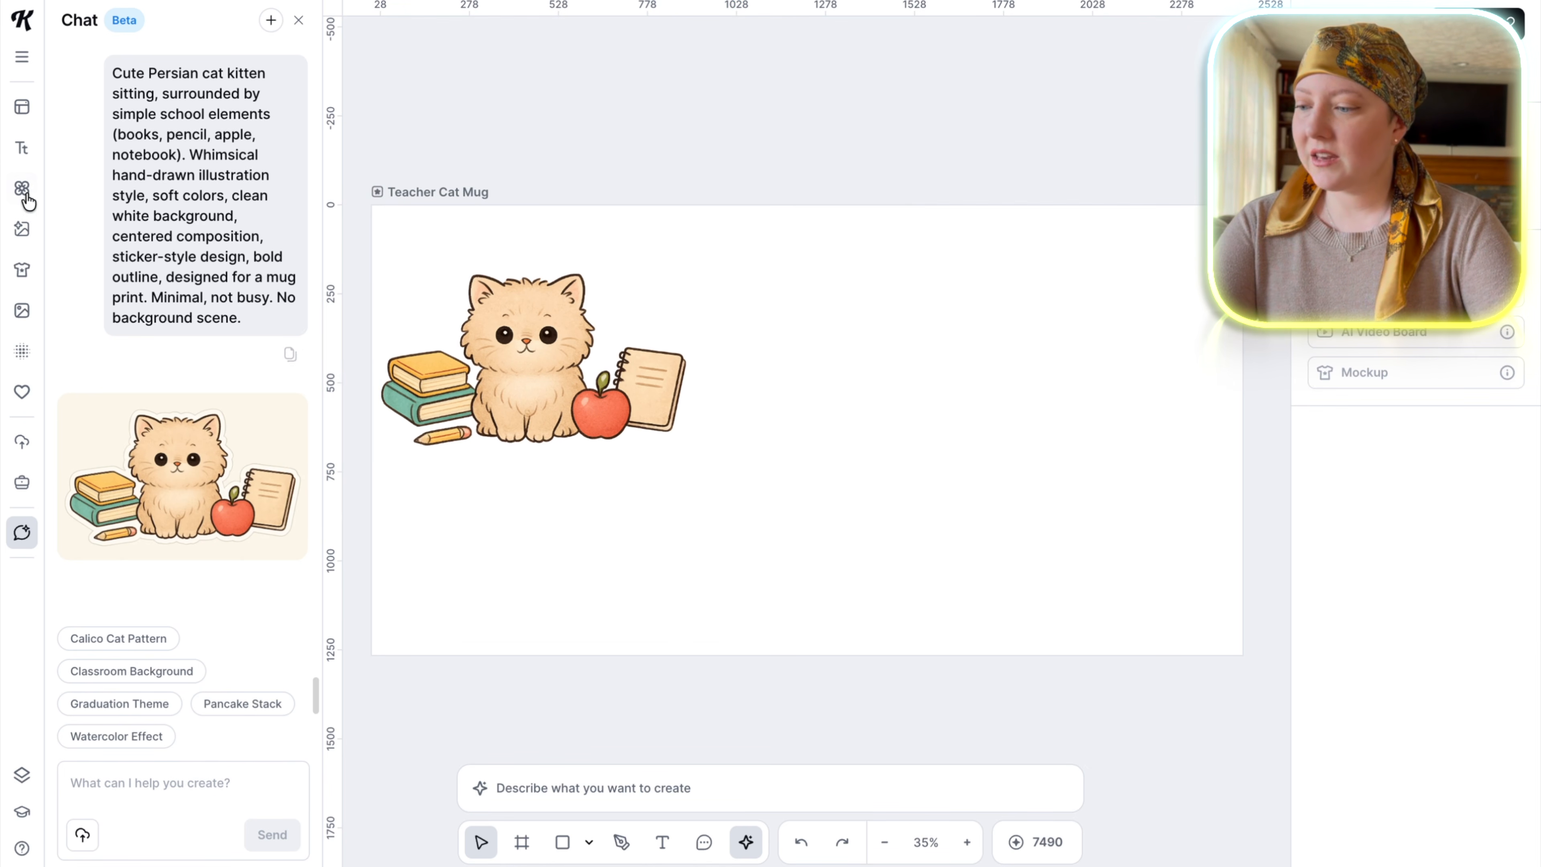
# Add the "Social Vegan" title text preset to the artboard and fit it directly below the kitten.
pyautogui.click(23, 156)
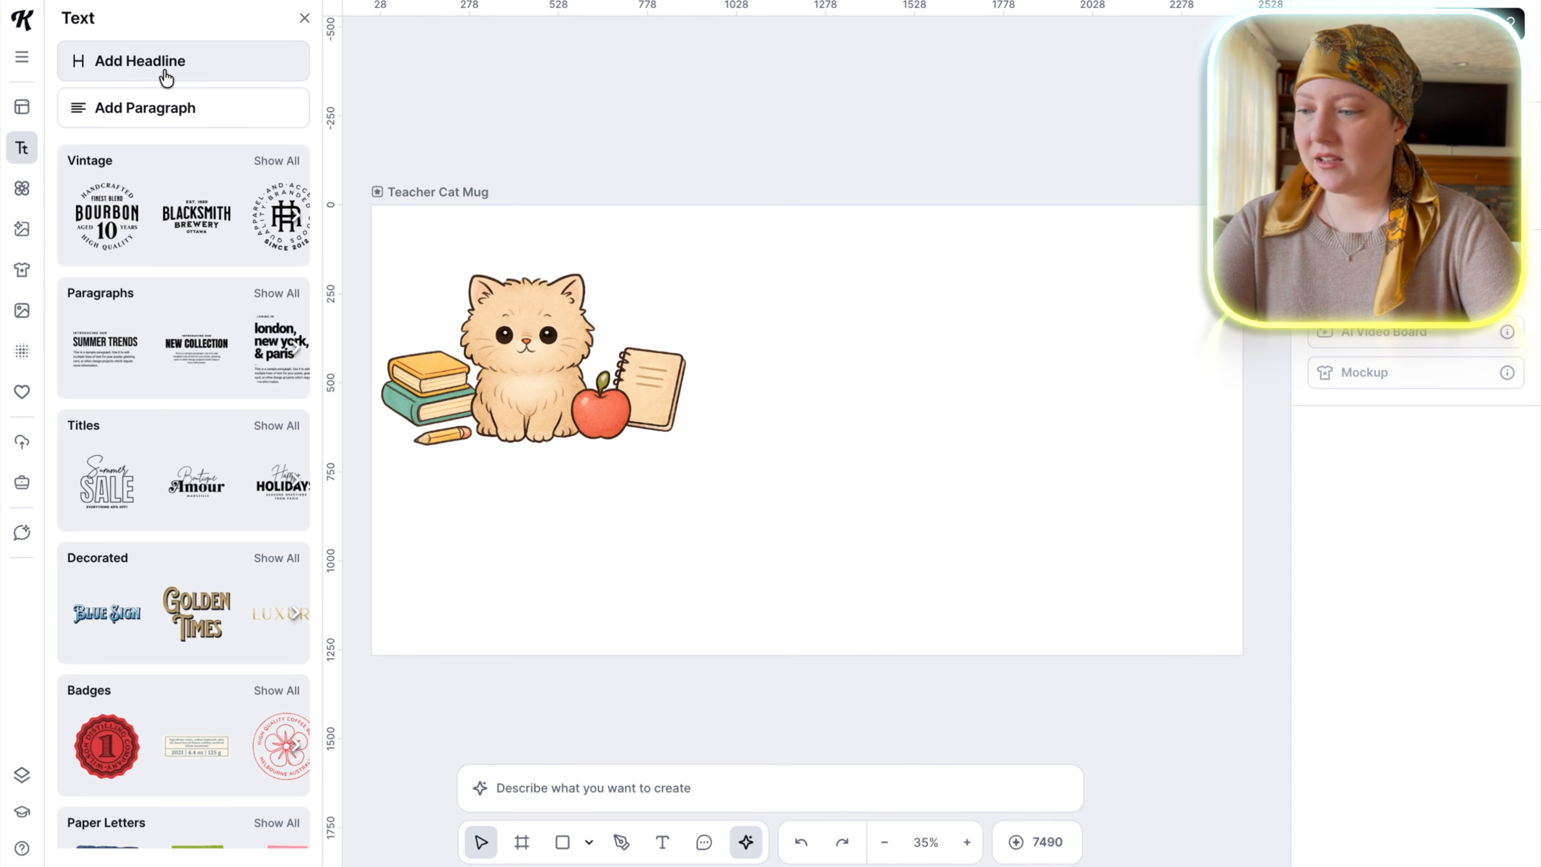
pyautogui.hscroll(3, 176, 473)
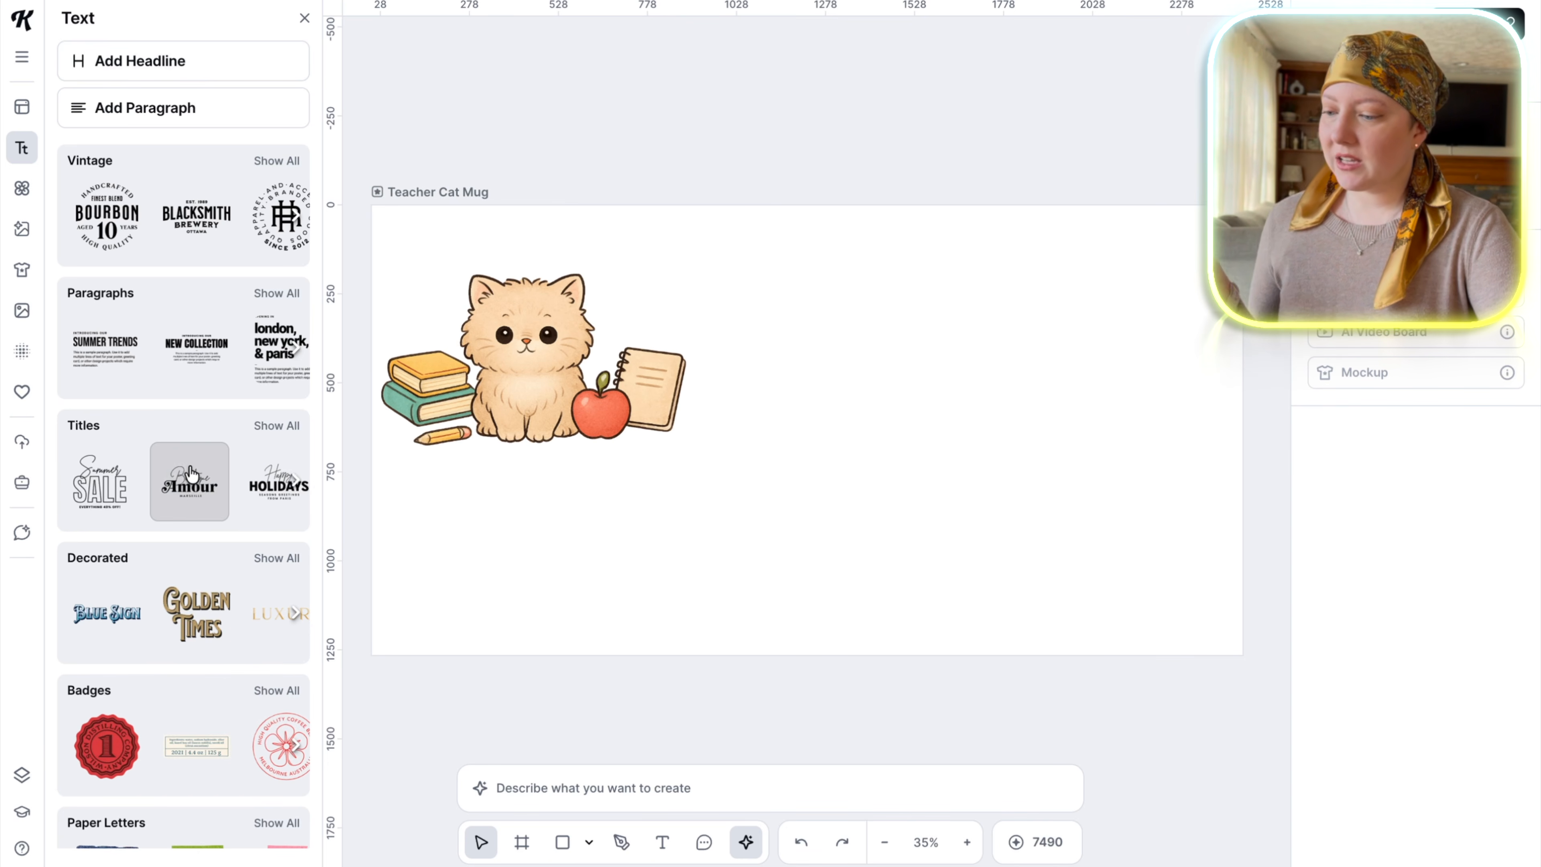
pyautogui.hscroll(3, 185, 463)
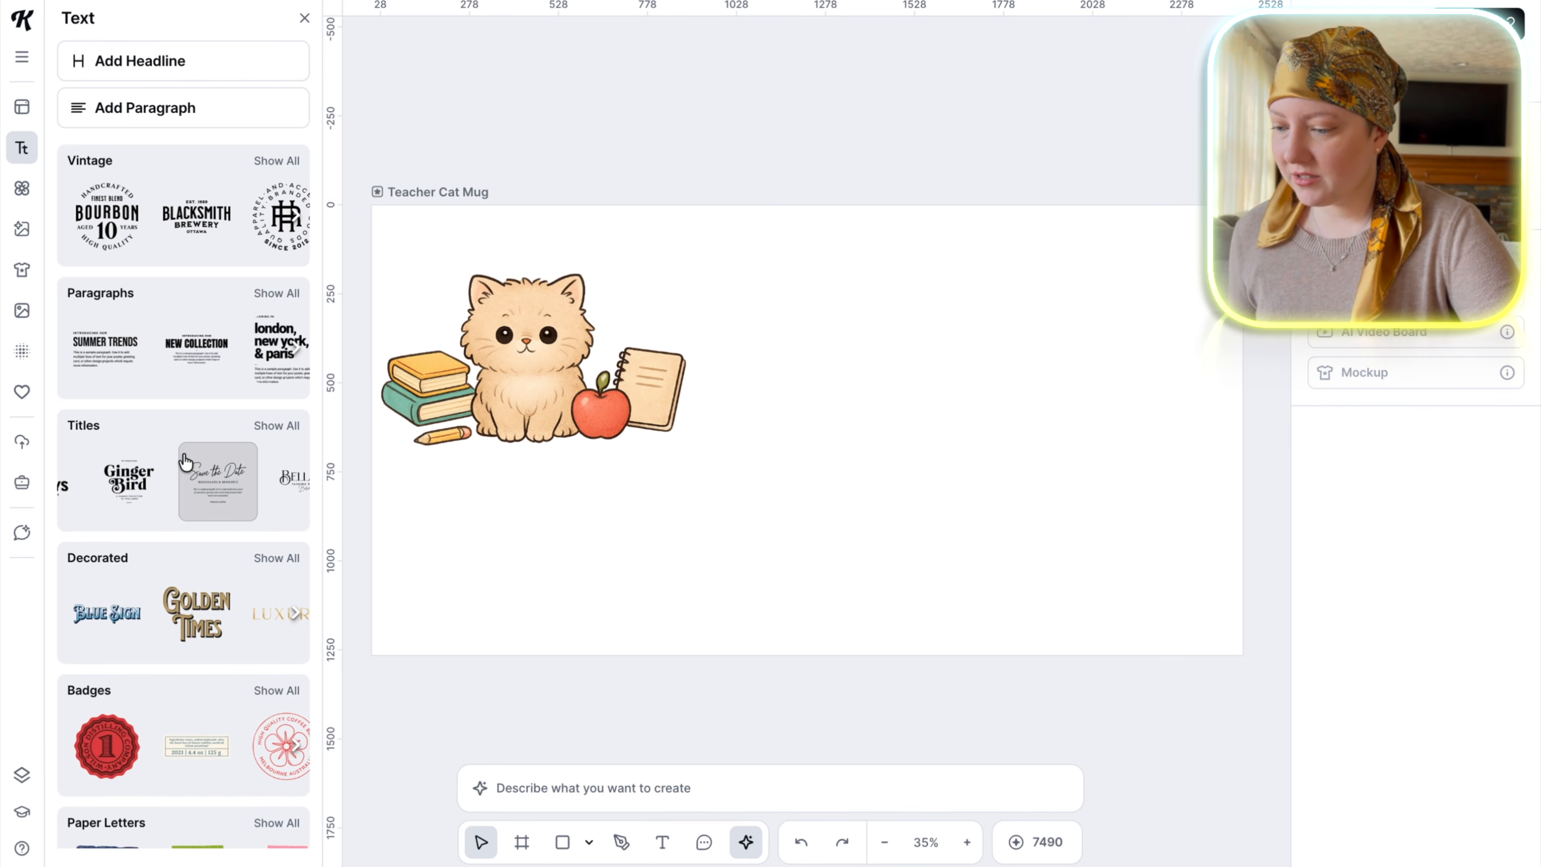
pyautogui.hscroll(3, 203, 474)
pyautogui.hscroll(5, 201, 475)
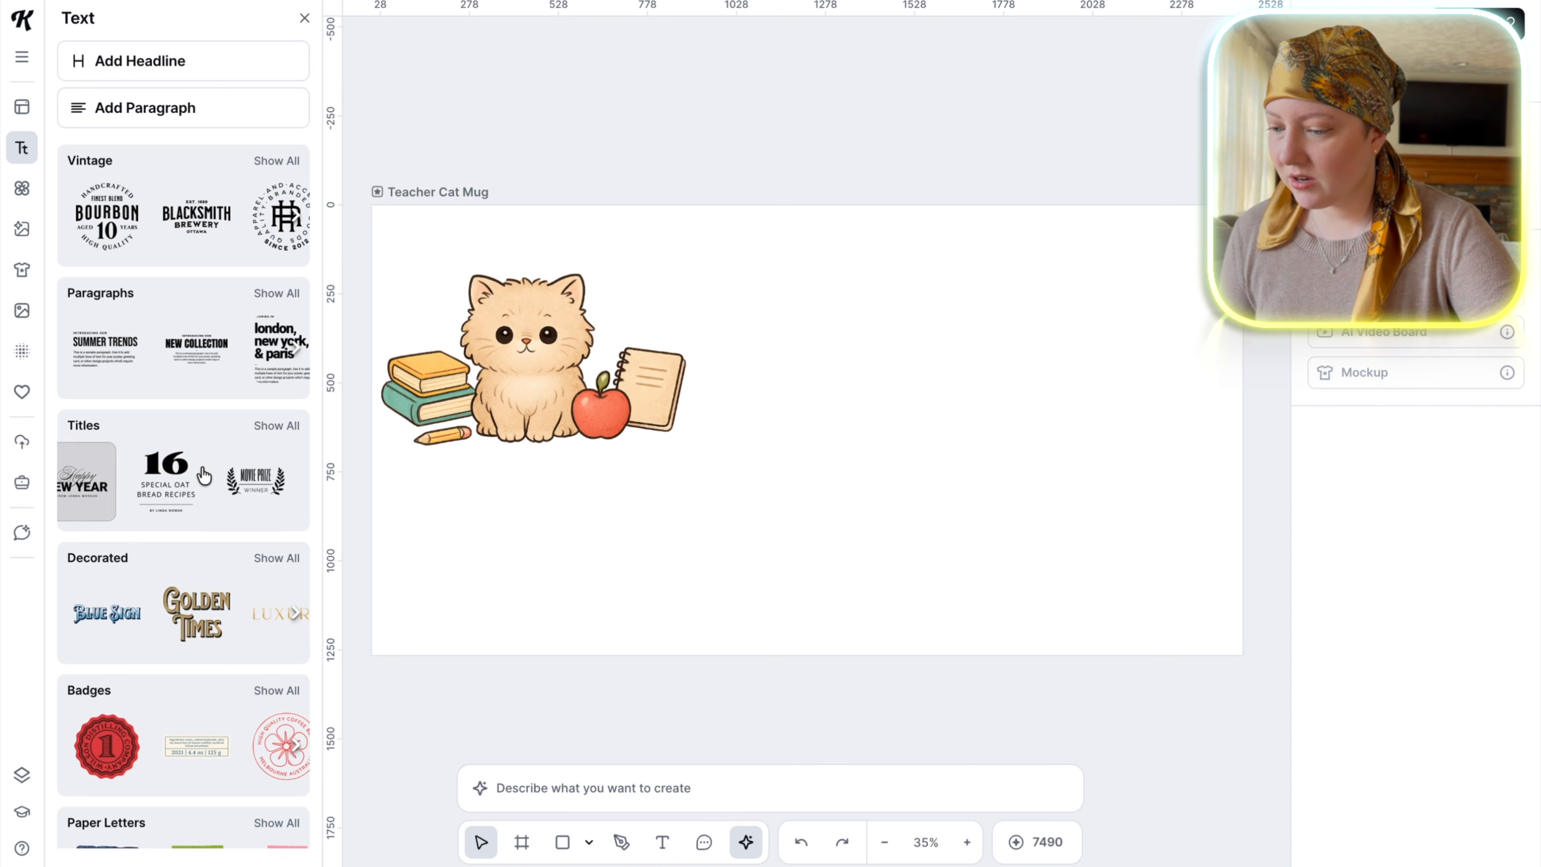
pyautogui.hscroll(5, 203, 475)
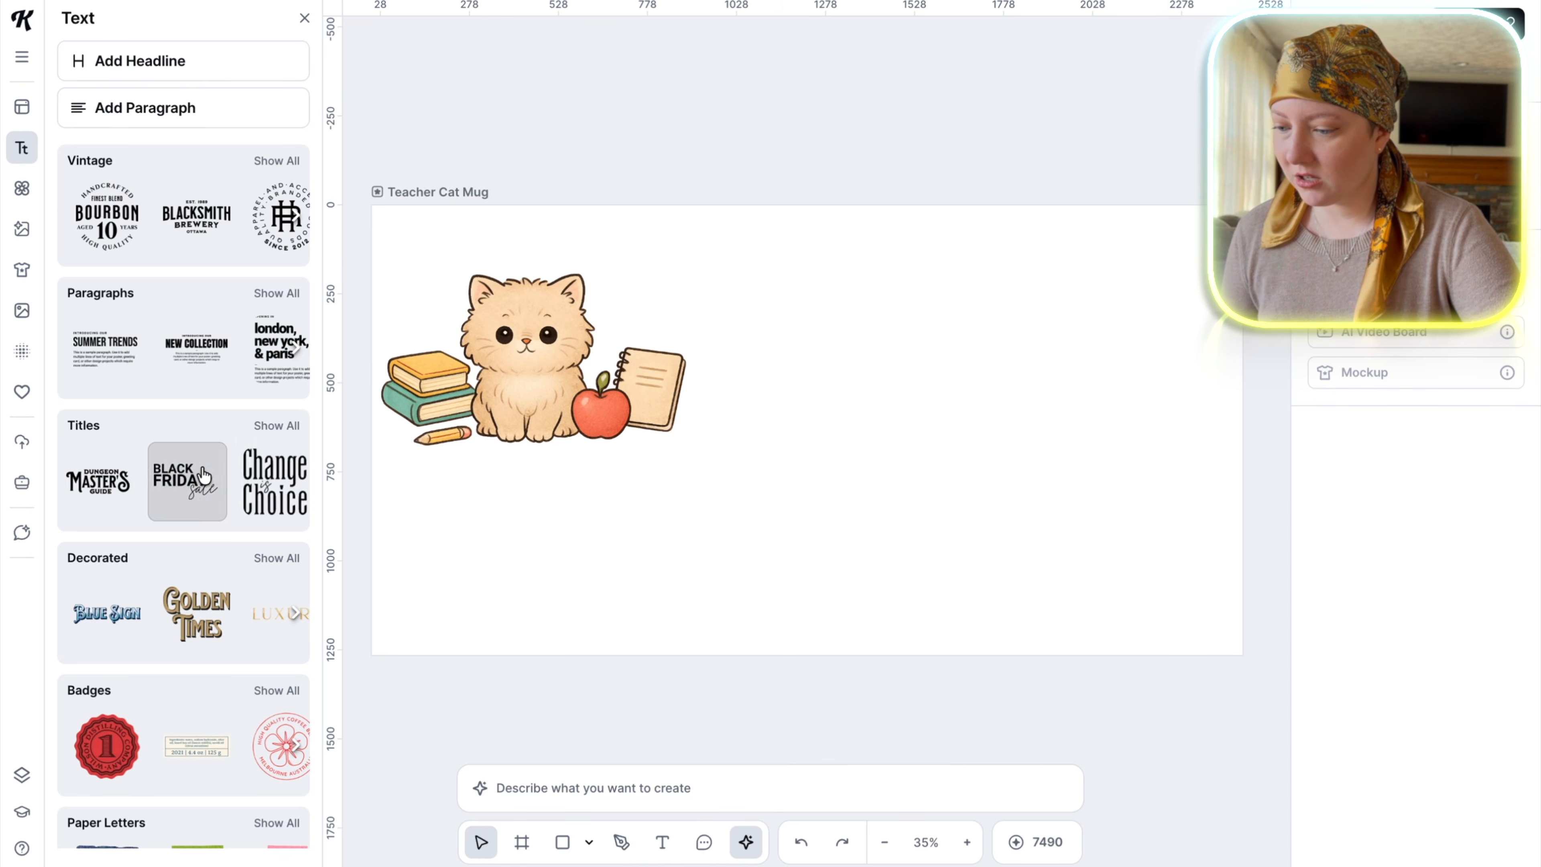
pyautogui.click(194, 491)
pyautogui.moveTo(782, 447); pyautogui.dragTo(661, 497)
pyautogui.moveTo(552, 513); pyautogui.dragTo(537, 513)
# Replace the script line of the title with "Teacher's" and the outlined line with "PET".
pyautogui.doubleClick(551, 464)
pyautogui.click(820, 519)
pyautogui.doubleClick(573, 456)
pyautogui.doubleClick(573, 456)
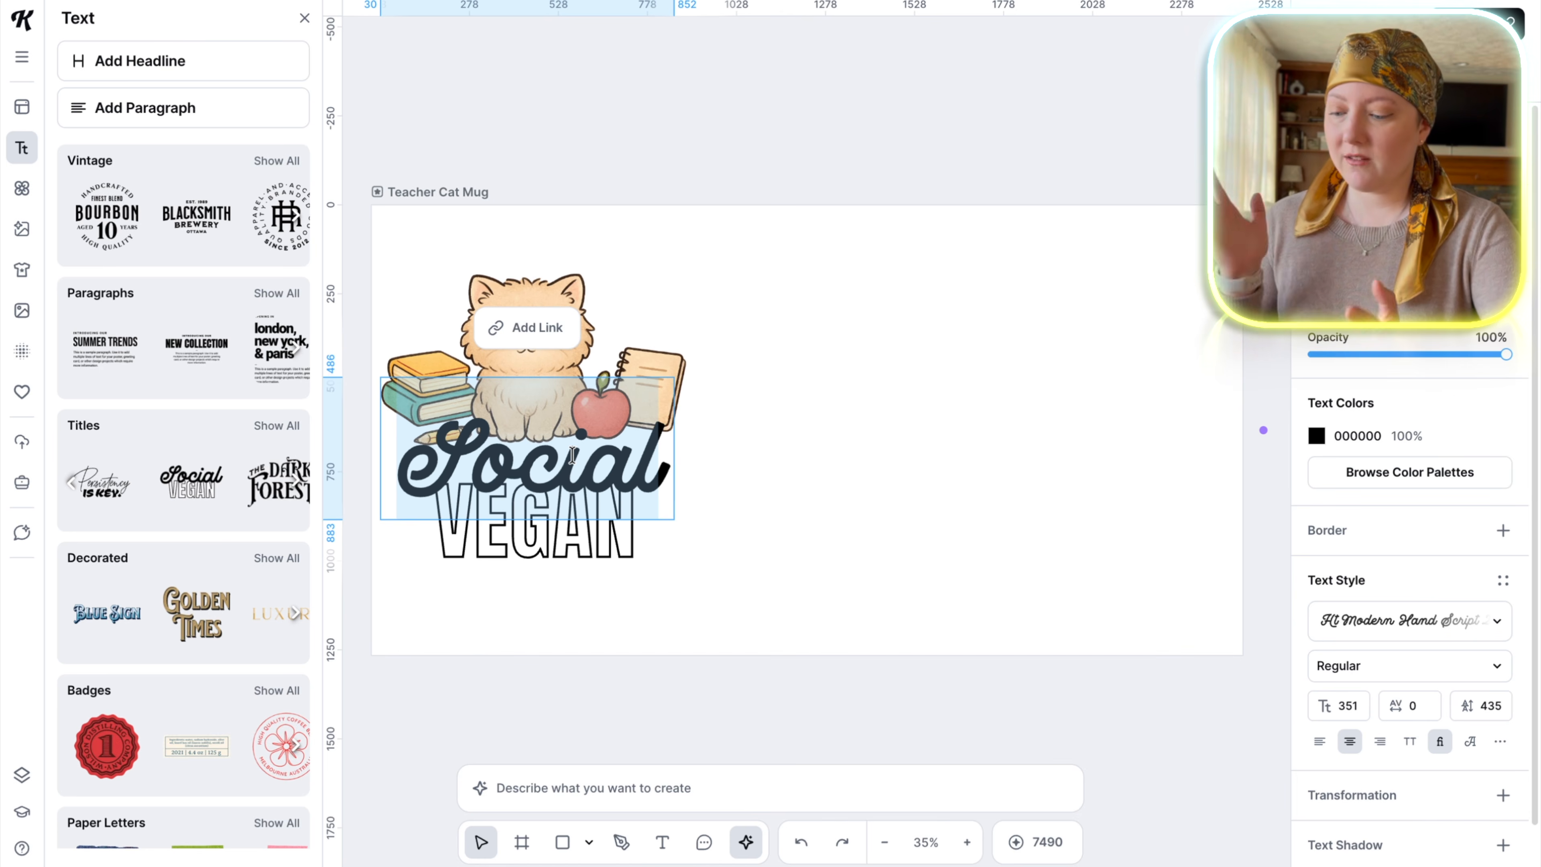
pyautogui.write('Teacher’s')
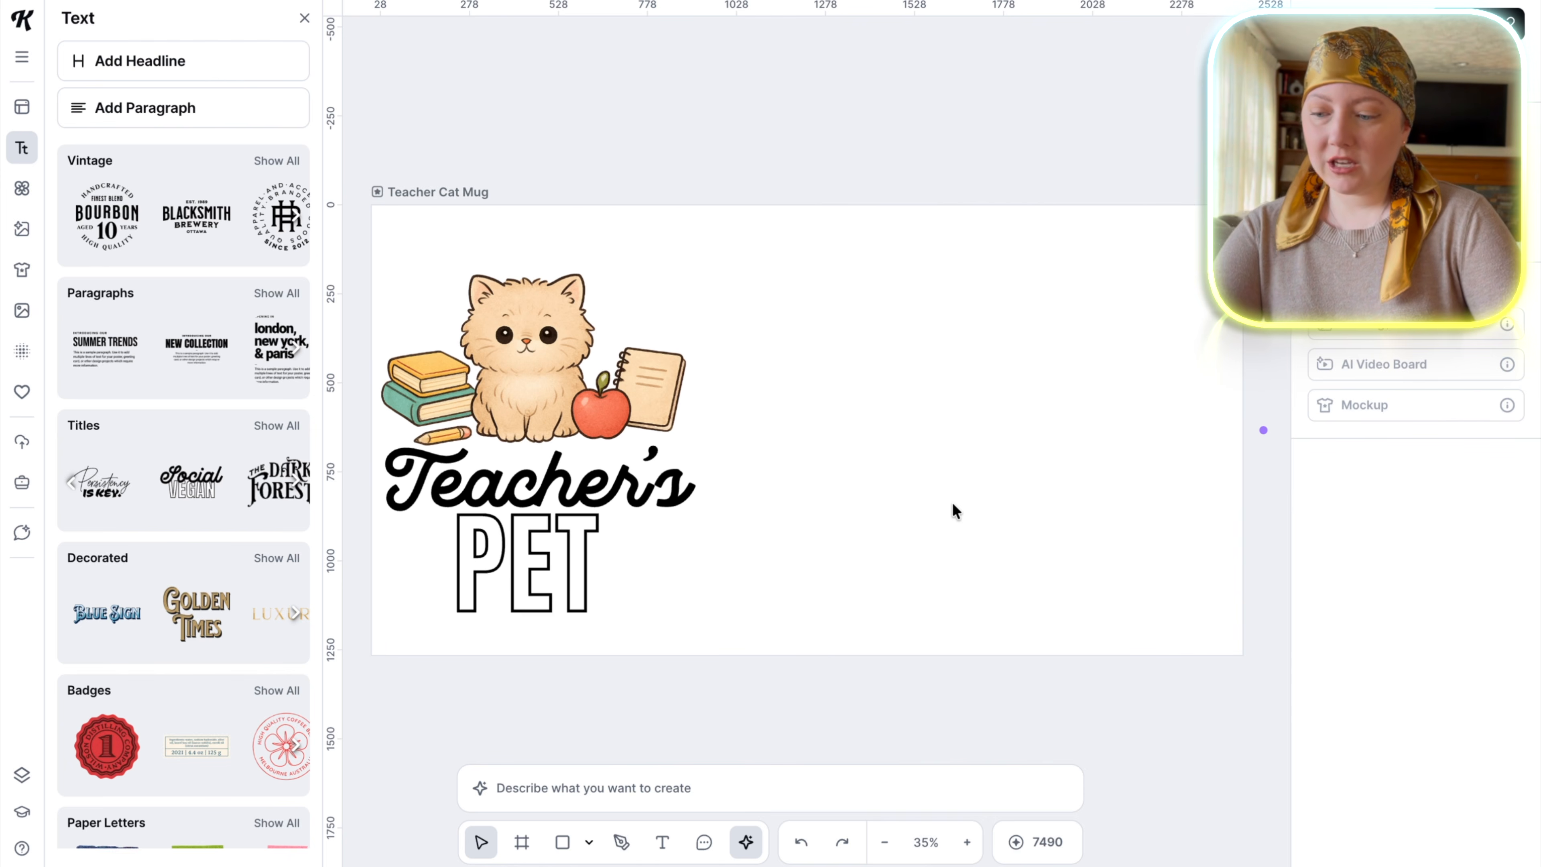
# Recolor the "Teacher's PET" lettering with dark brown 2E1B0D sampled from the kitten's eye.
pyautogui.click(496, 507)
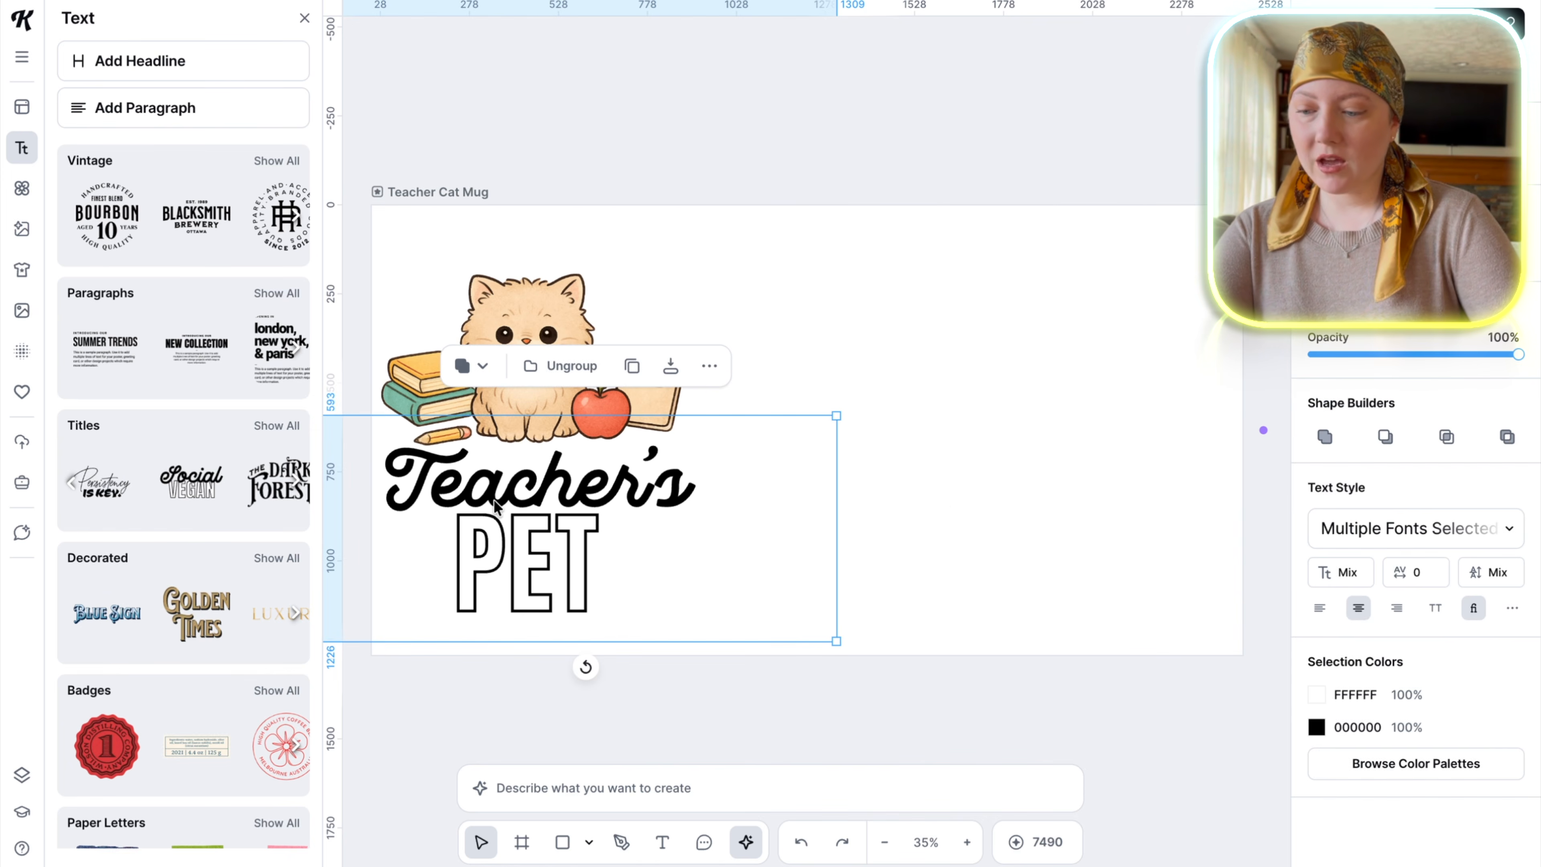
pyautogui.scroll(5, 792, 343)
pyautogui.scroll(-3, 792, 344)
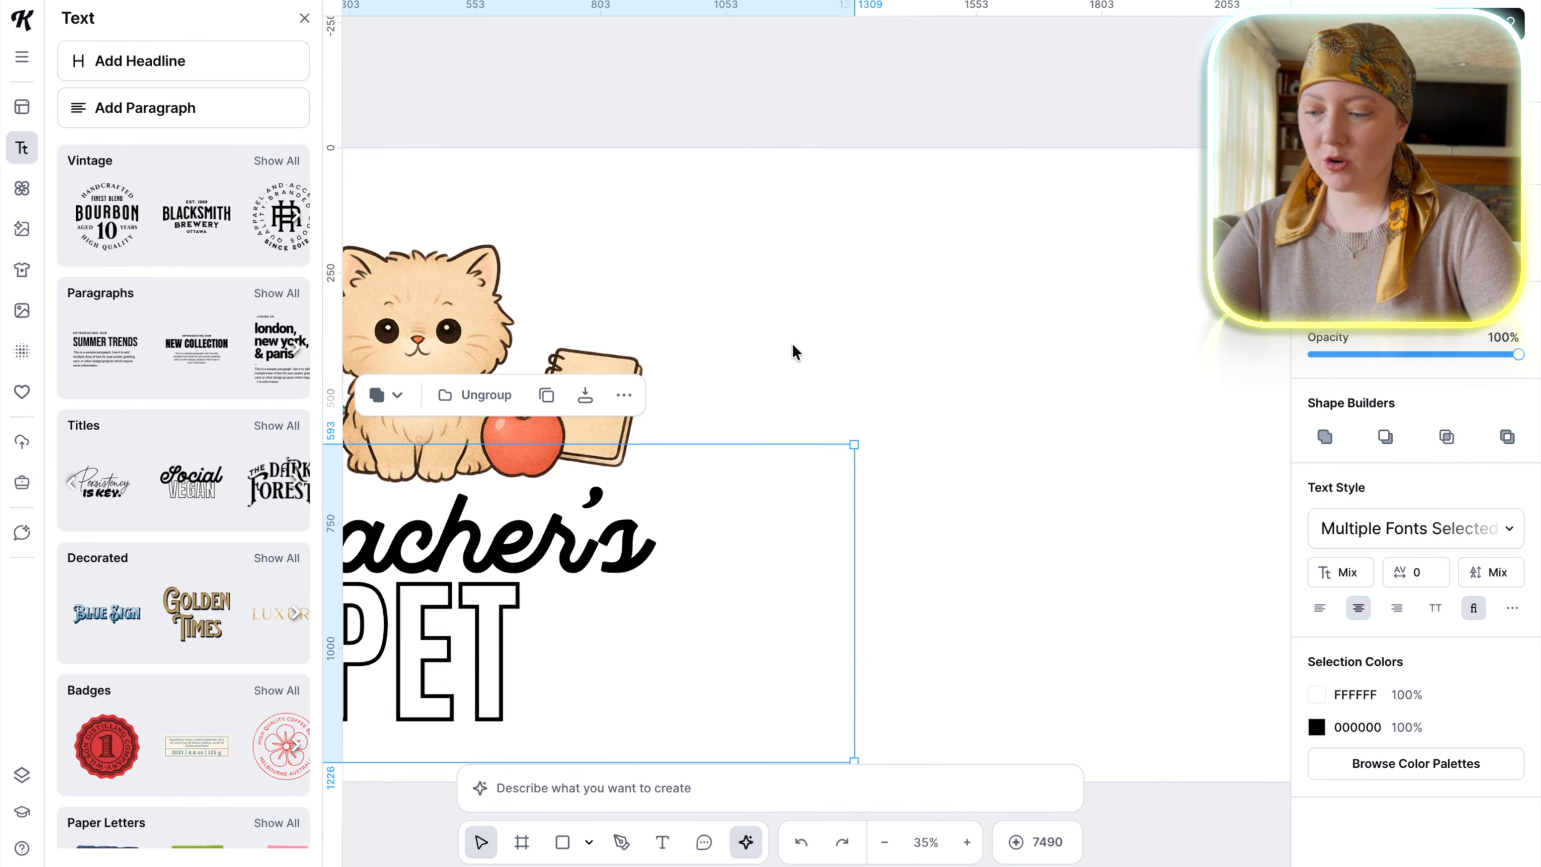
pyautogui.hscroll(-4, 792, 344)
pyautogui.scroll(-2, 792, 343)
pyautogui.click(1317, 726)
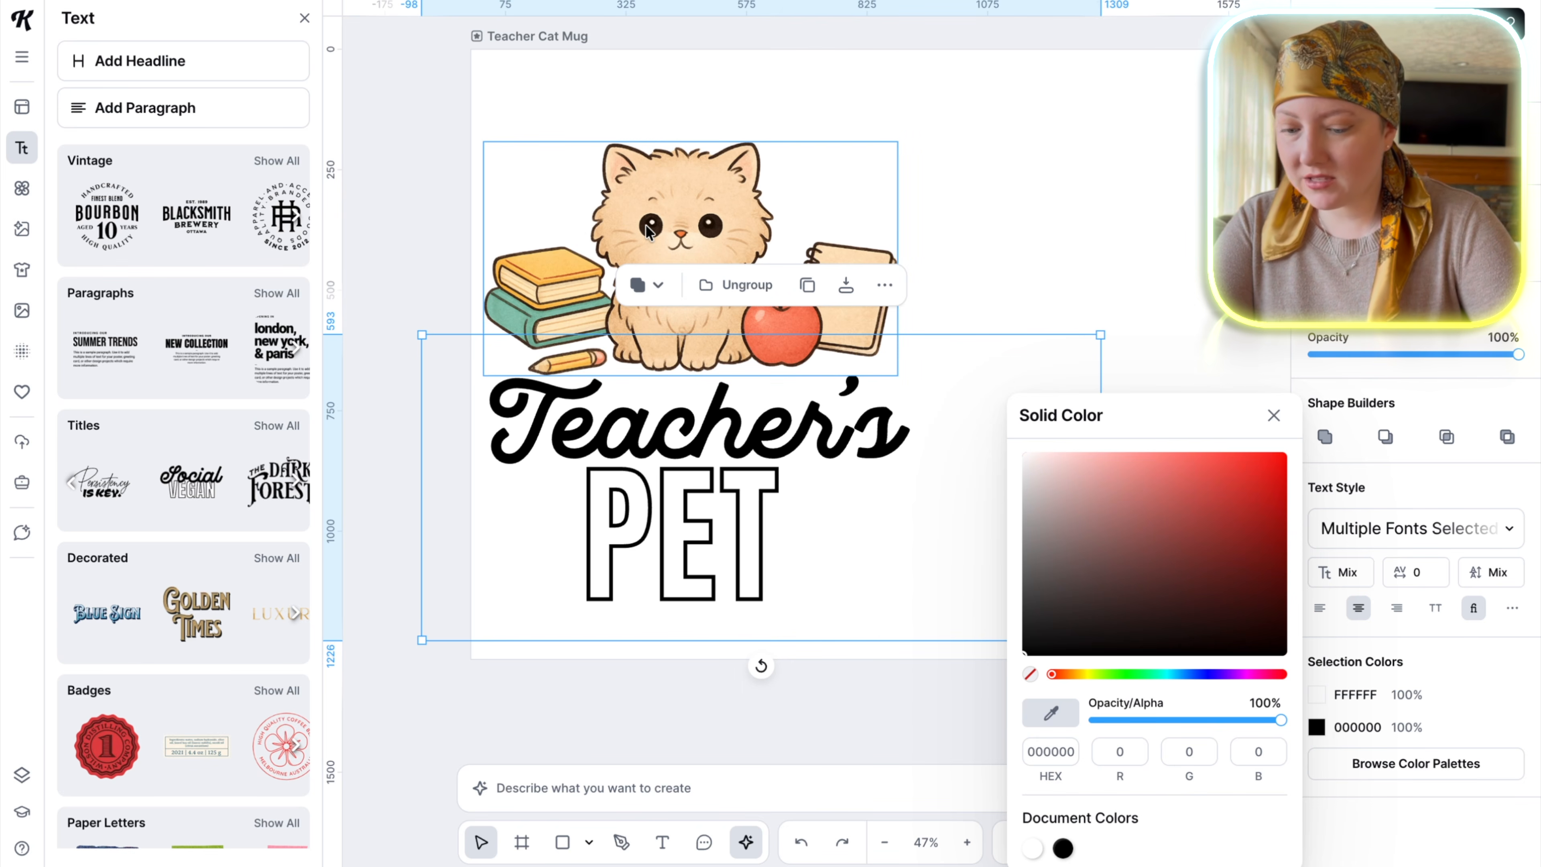
pyautogui.click(1053, 716)
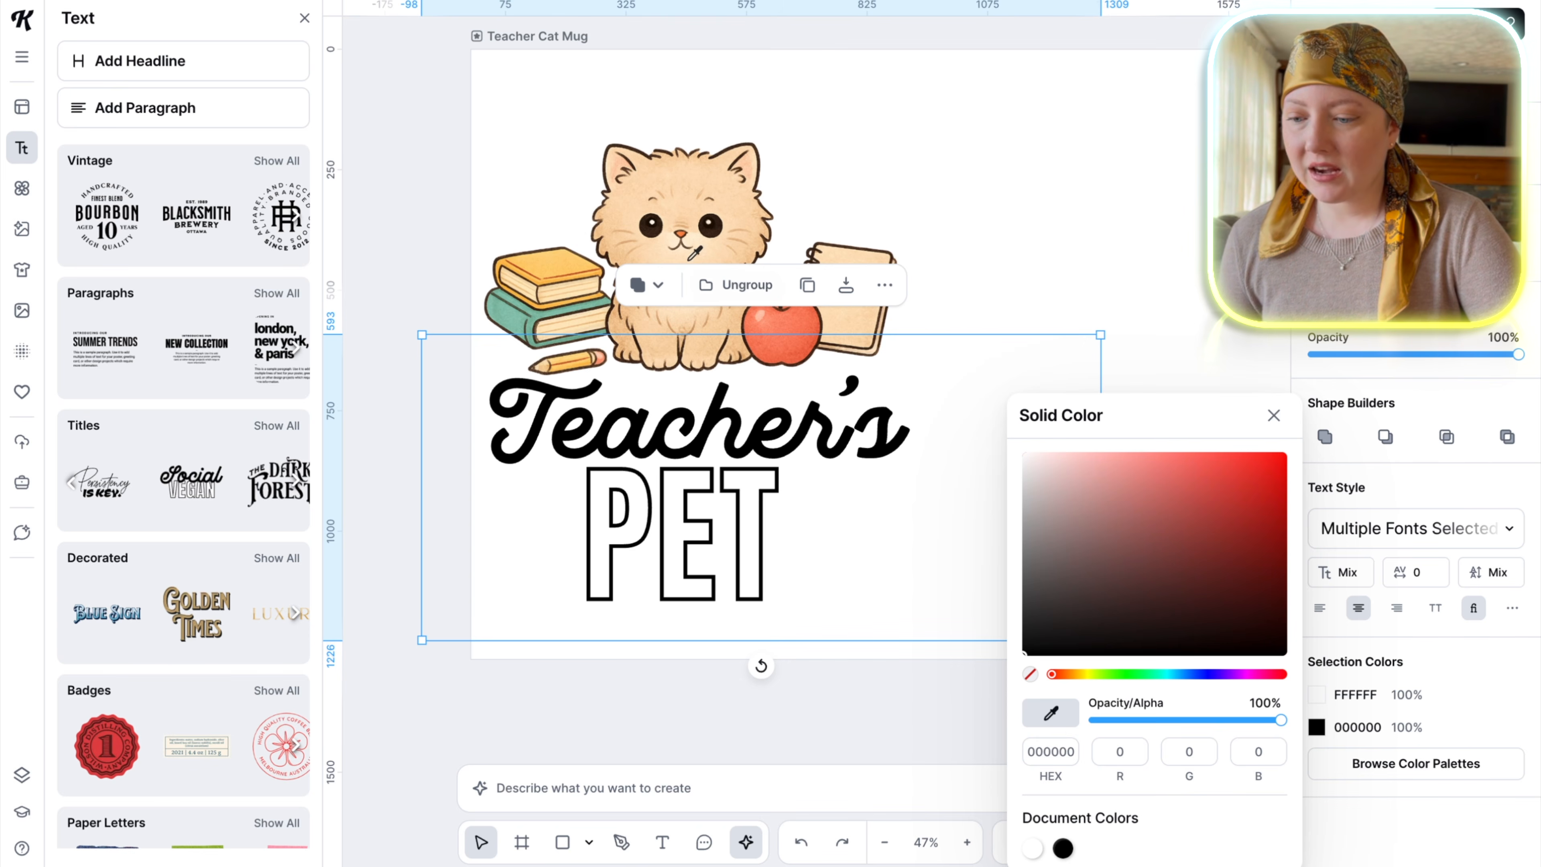
pyautogui.click(649, 226)
pyautogui.click(959, 209)
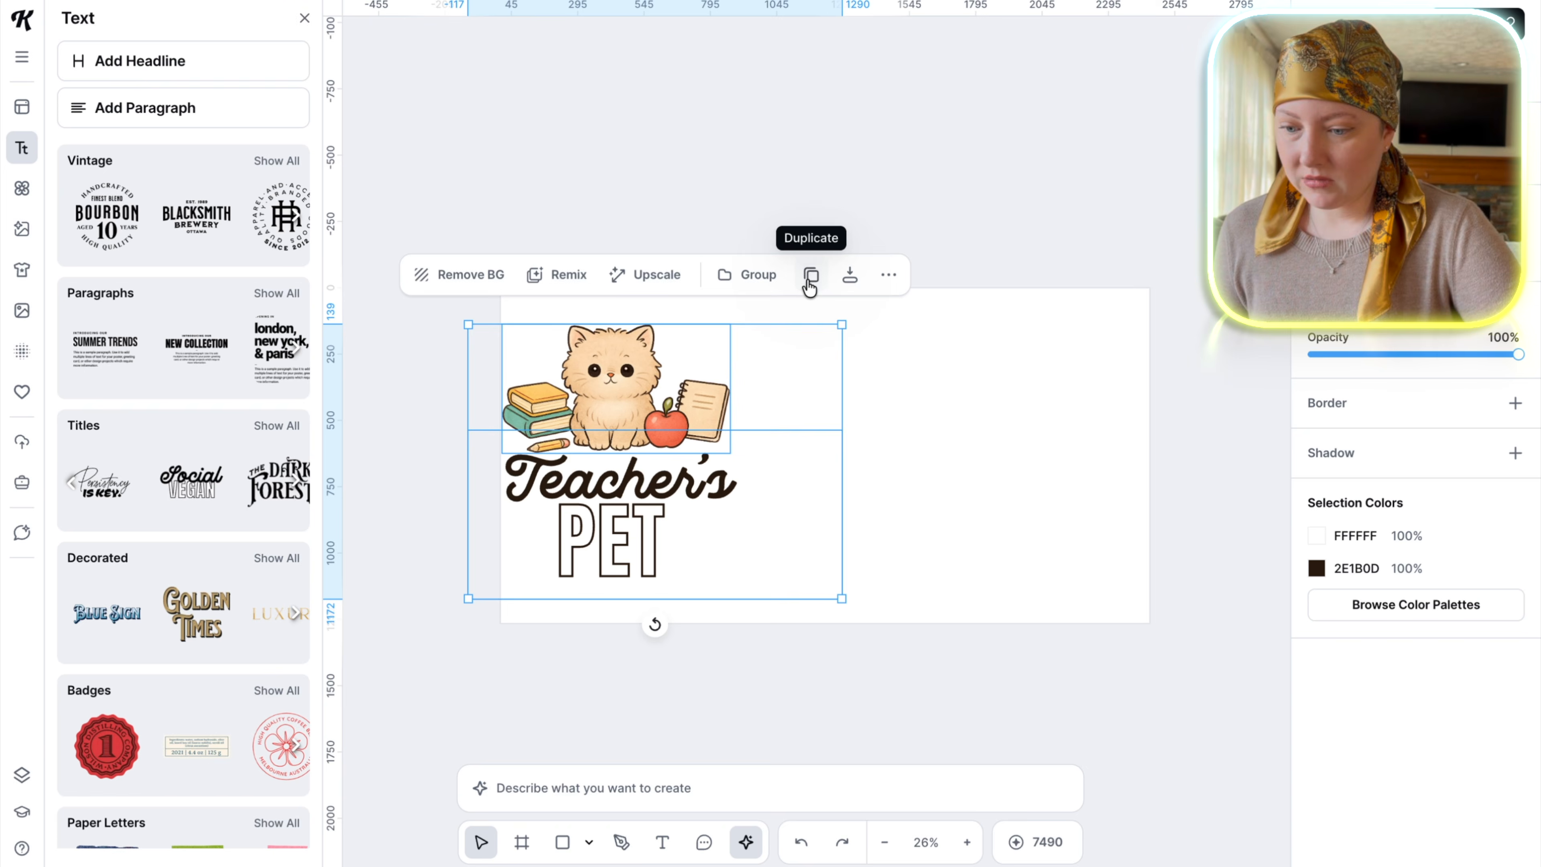
# Copy the kitten and its "Teacher's PET" lettering to the right end of the mug artboard.
pyautogui.click(811, 281)
pyautogui.moveTo(610, 423); pyautogui.dragTo(1024, 417)
pyautogui.click(998, 149)
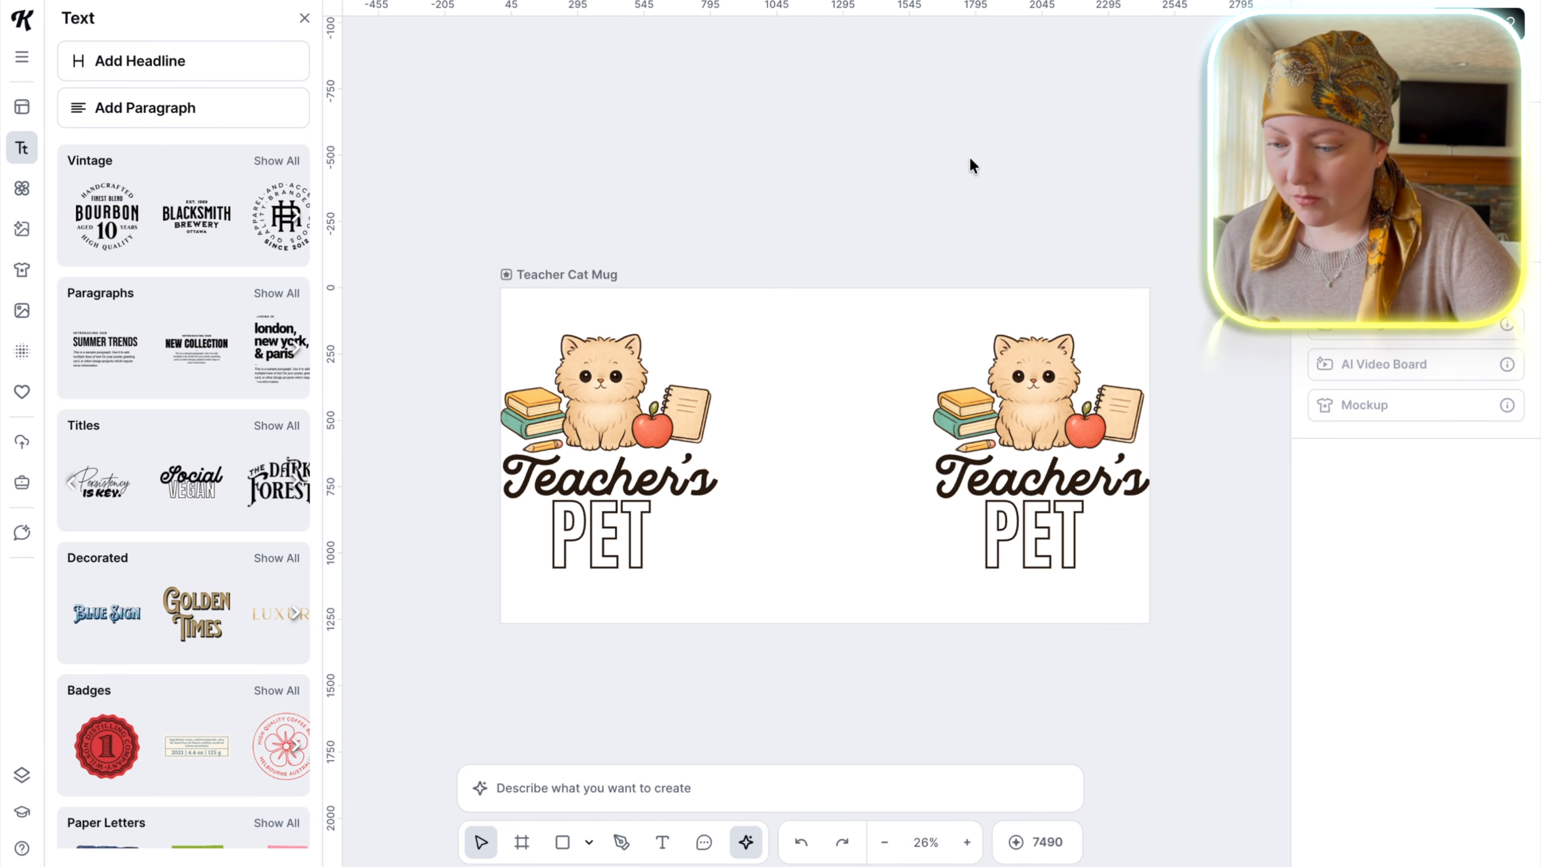
# Duplicate the finished Teacher Cat Mug artboard twice to make two more mug variations.
pyautogui.click(581, 273)
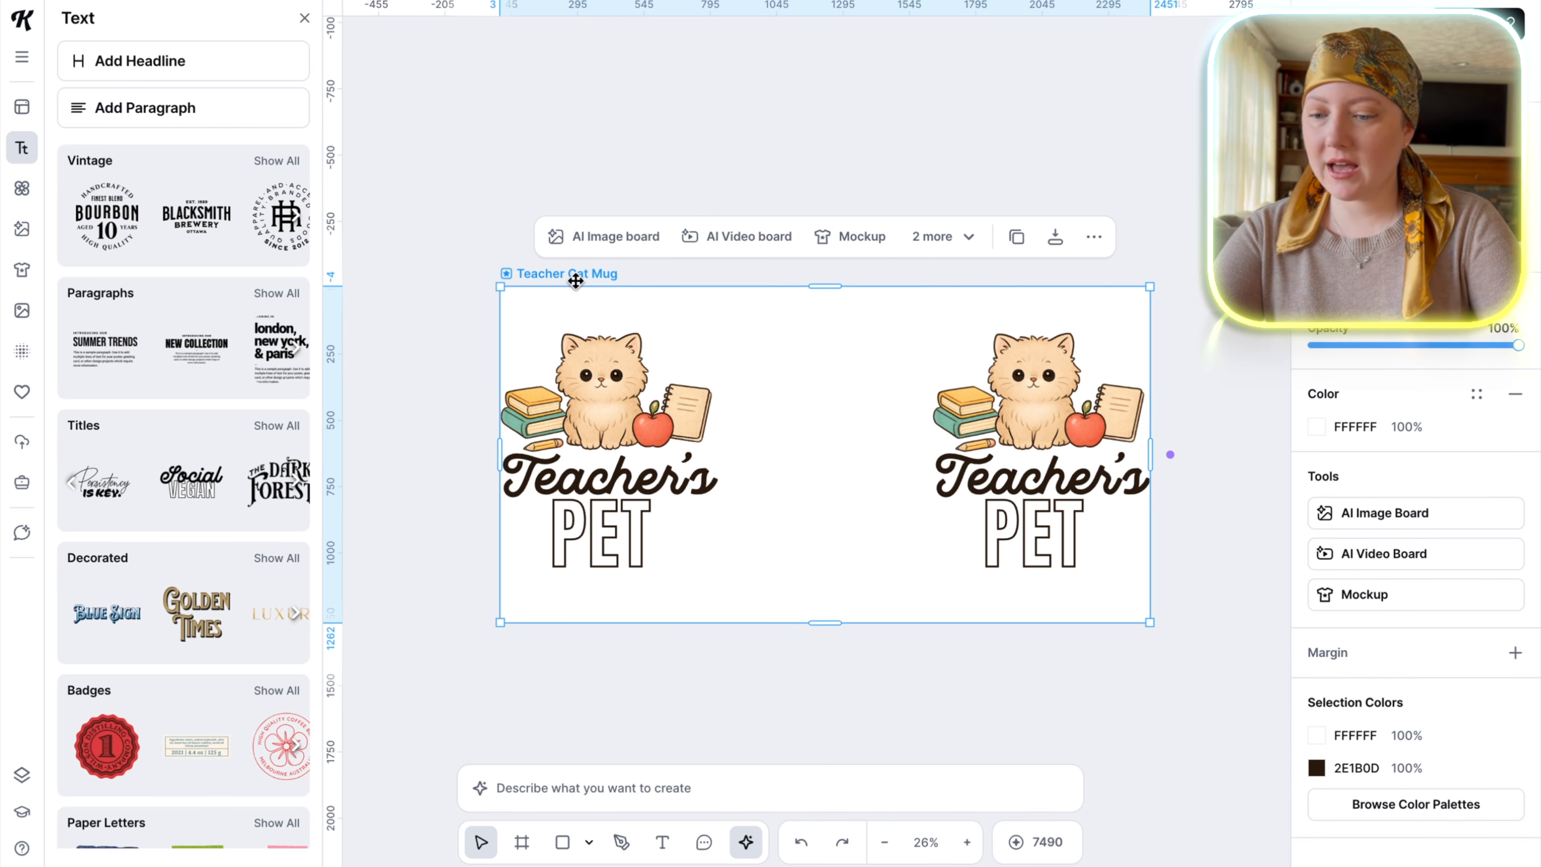
pyautogui.click(1015, 249)
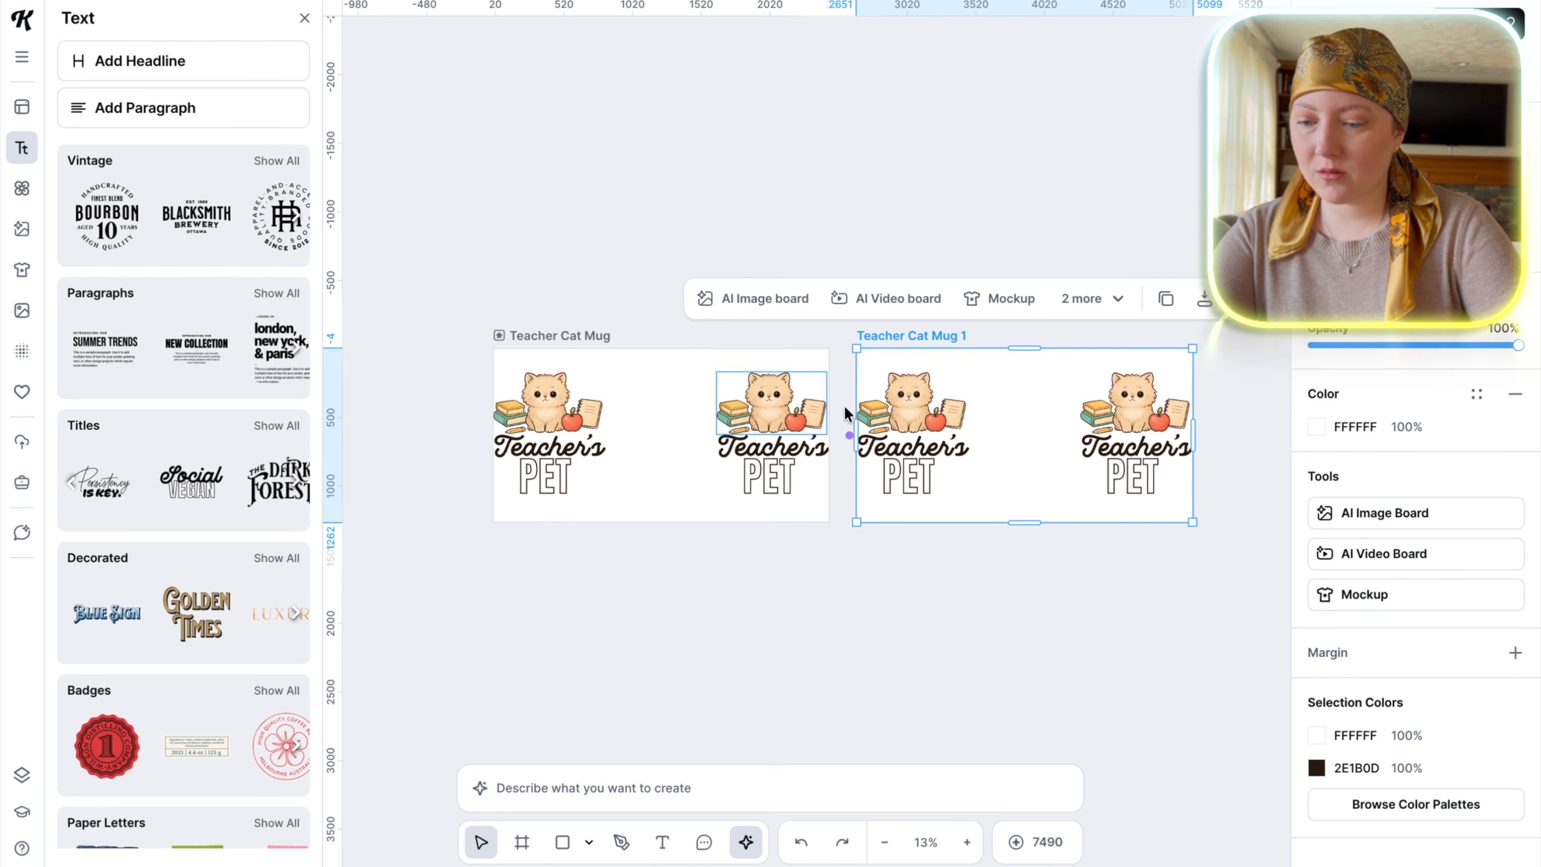
pyautogui.hotkey('ctrl', 'd')
pyautogui.click(837, 561)
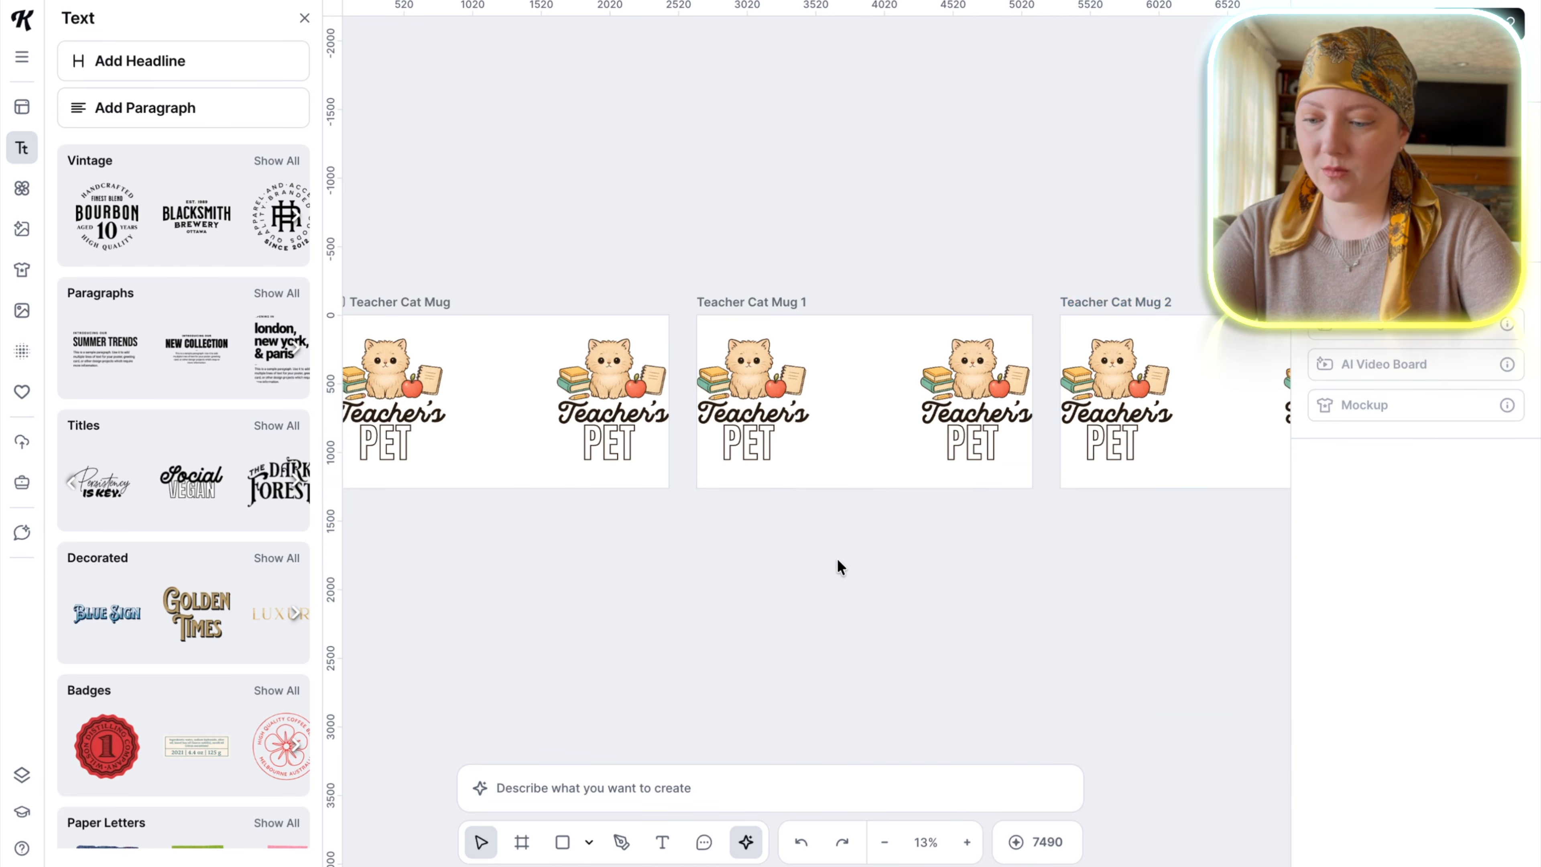
# Reuse the Persian kitten prompt in the AI chat with "Persian cat kitten" replaced by "Chinchilla" to generate a new illustration.
pyautogui.click(843, 402)
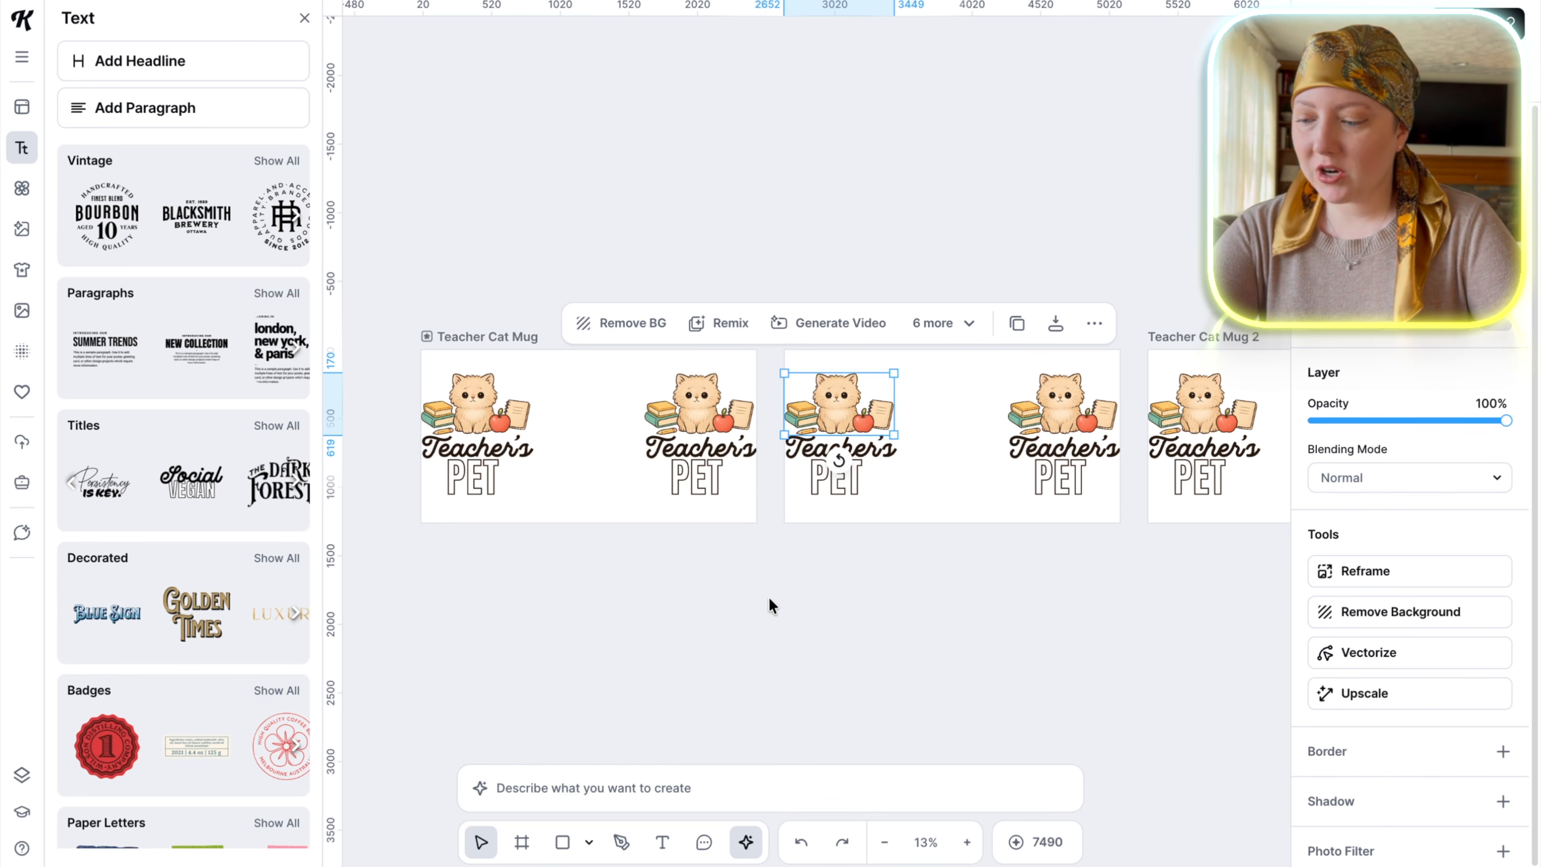
pyautogui.click(23, 532)
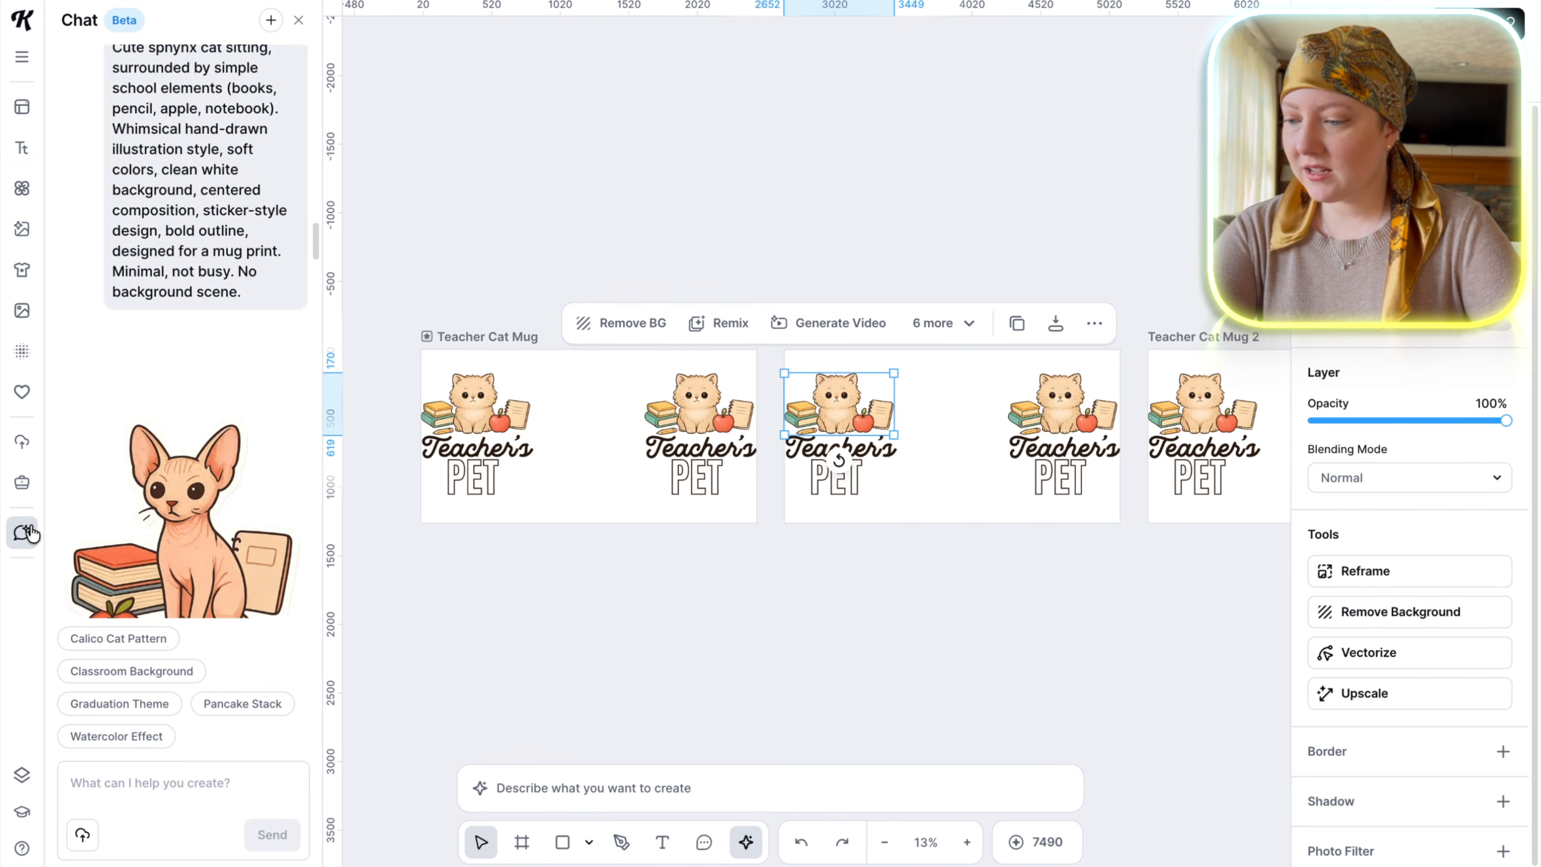
pyautogui.moveTo(249, 415); pyautogui.dragTo(94, 180)
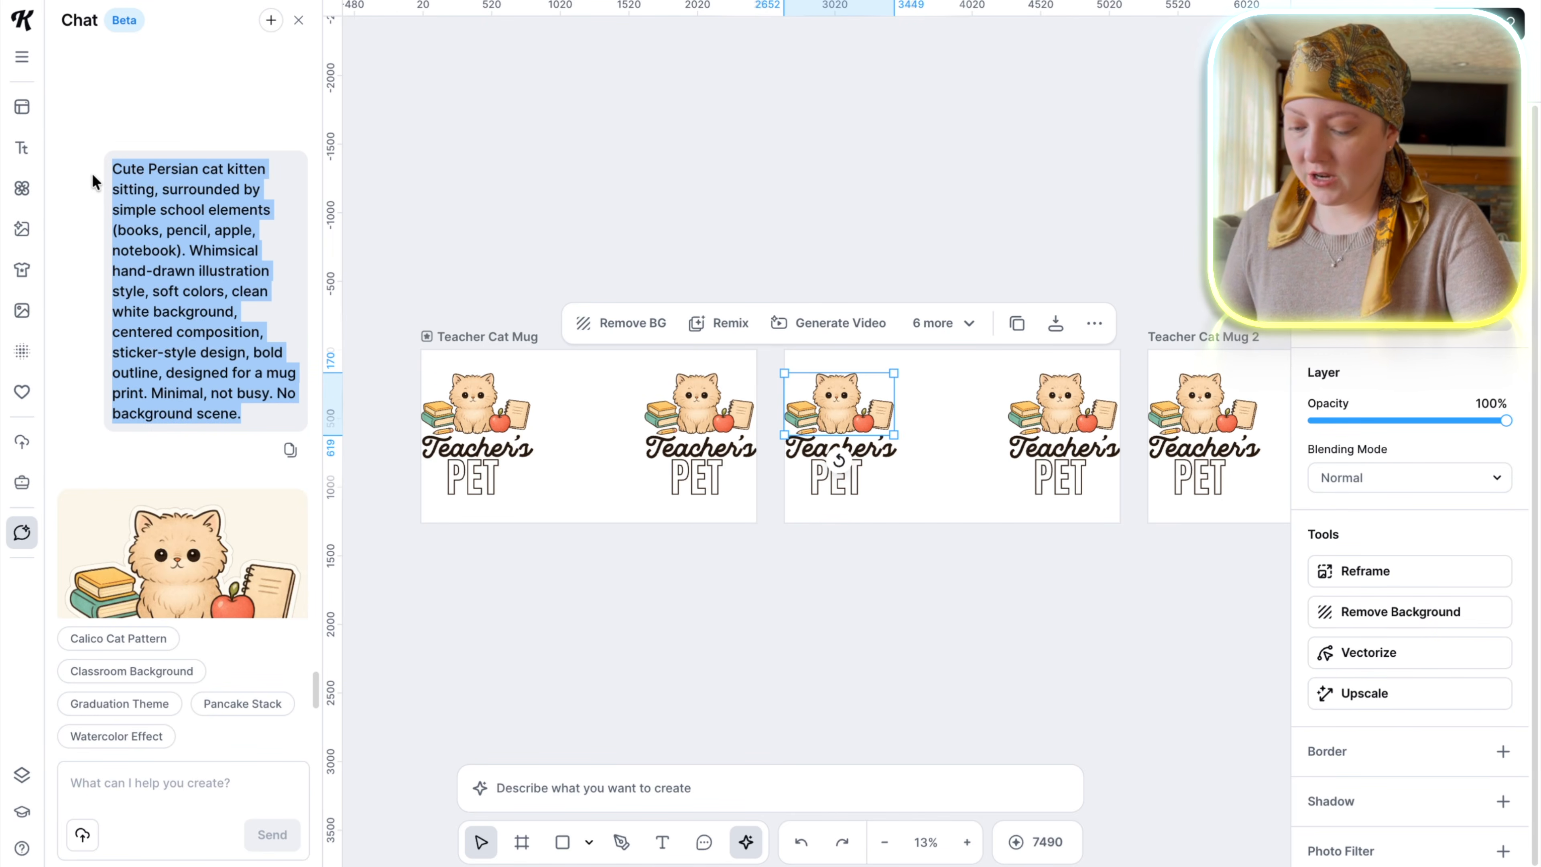
pyautogui.hotkey('ctrl', 'c')
pyautogui.click(209, 789)
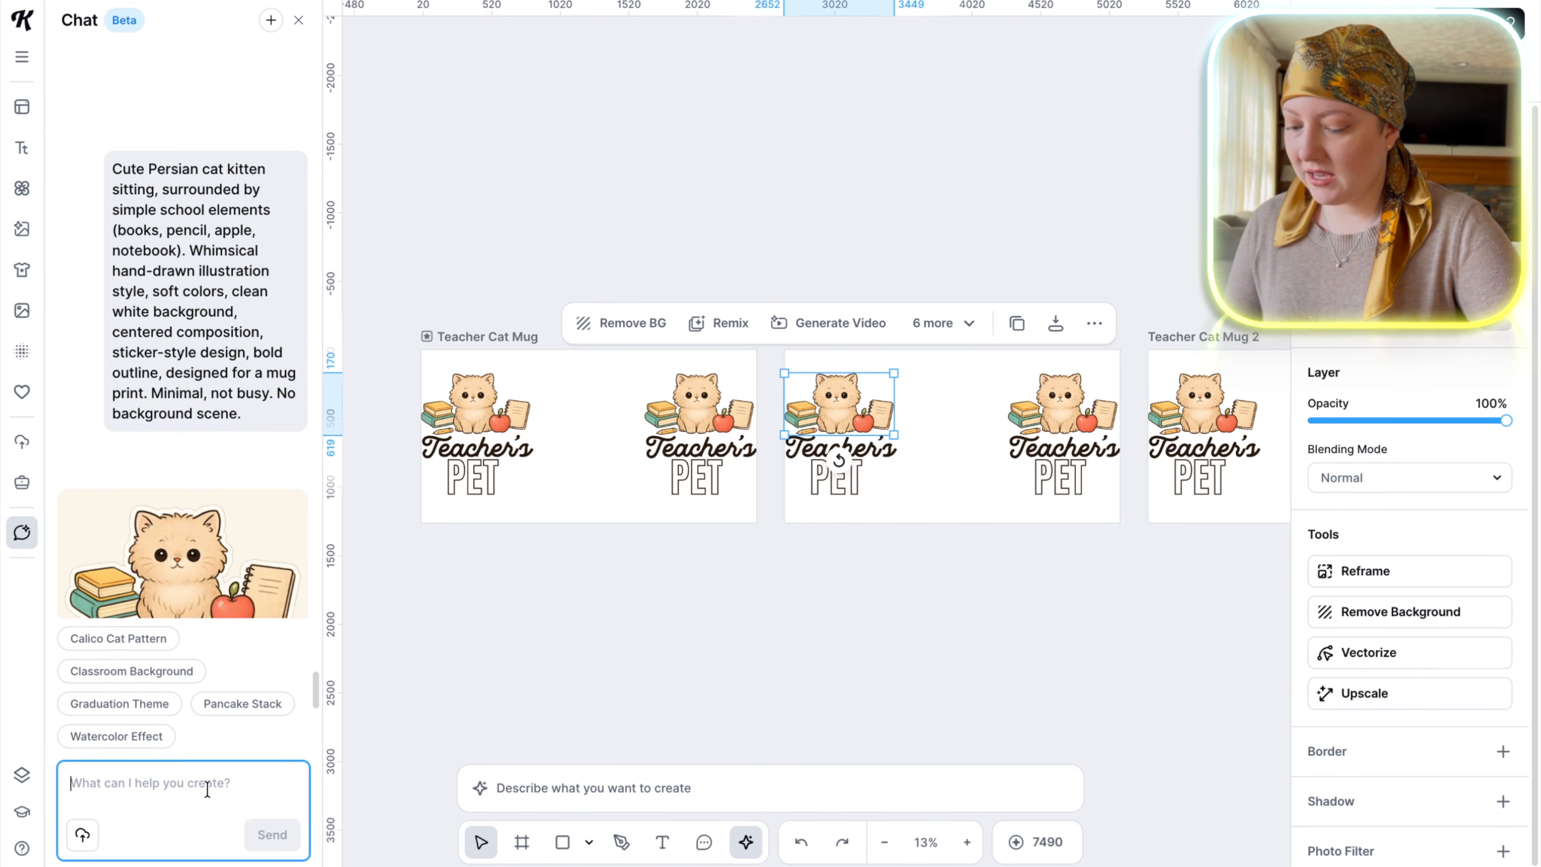
pyautogui.hotkey('ctrl', 'v')
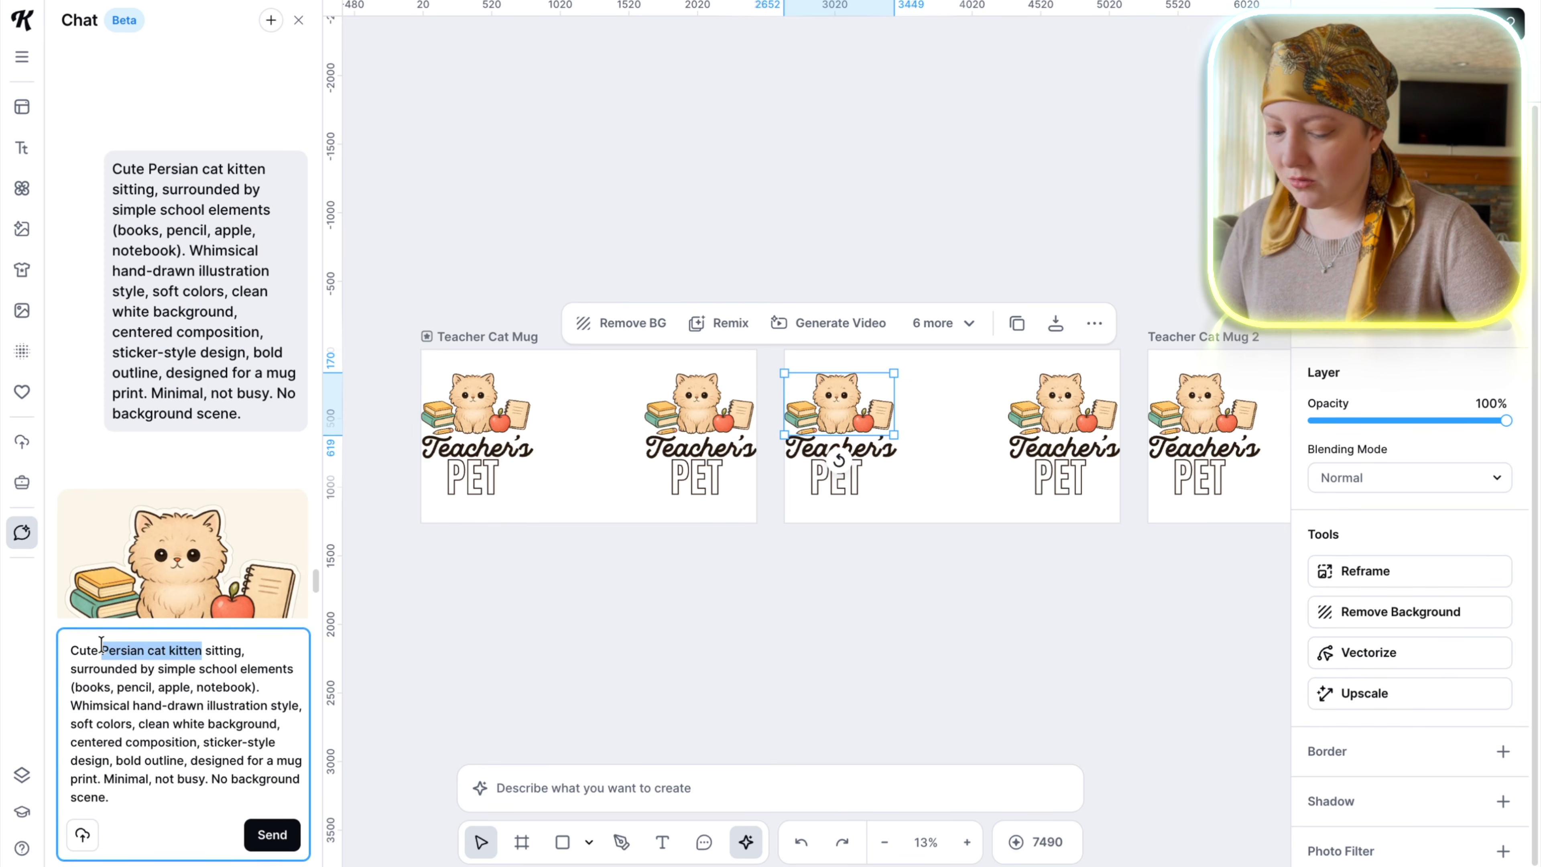
pyautogui.write('Chinchilla')
pyautogui.press('Return')
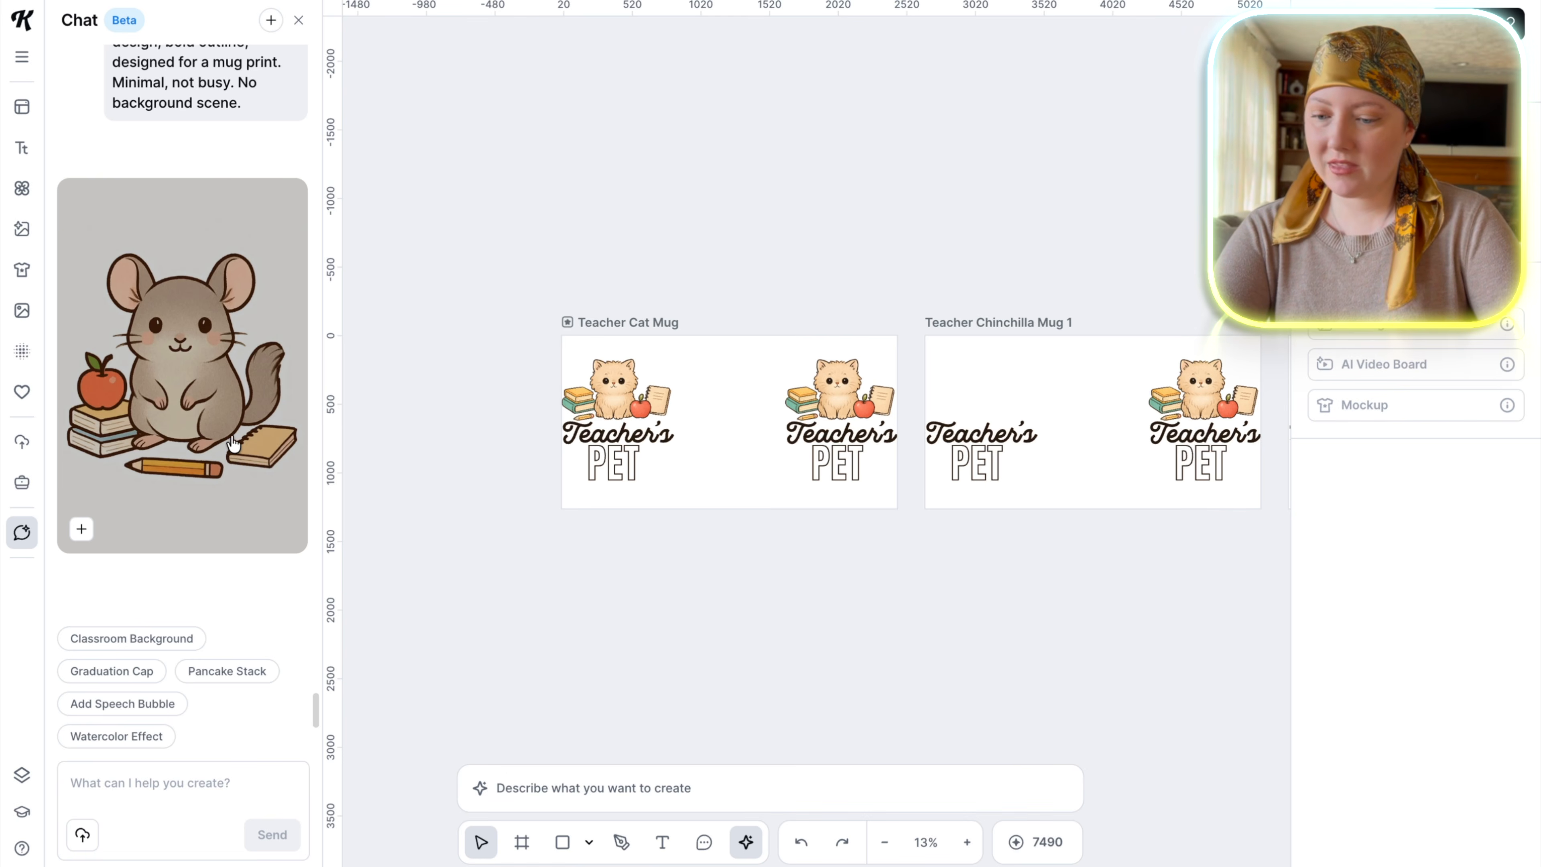
# Place the generated chinchilla at a reduced size above the left lettering of Teacher Chinchilla Mug 1 and remove its background.
pyautogui.moveTo(234, 443); pyautogui.dragTo(626, 491)
pyautogui.moveTo(569, 580); pyautogui.dragTo(704, 474)
pyautogui.moveTo(709, 384); pyautogui.dragTo(975, 408)
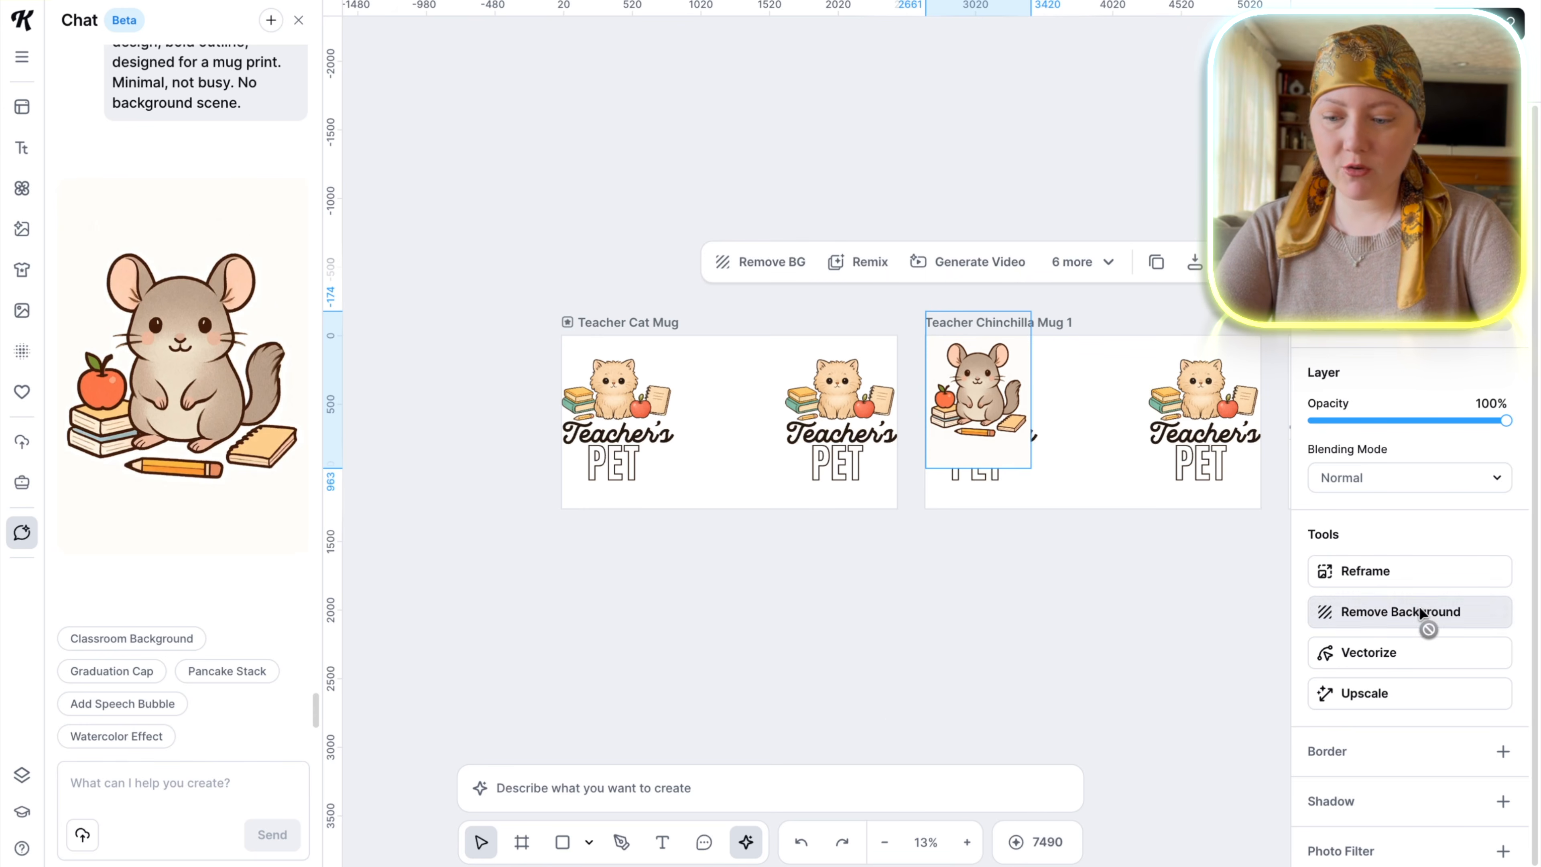
pyautogui.click(1421, 614)
pyautogui.scroll(3, 1013, 451)
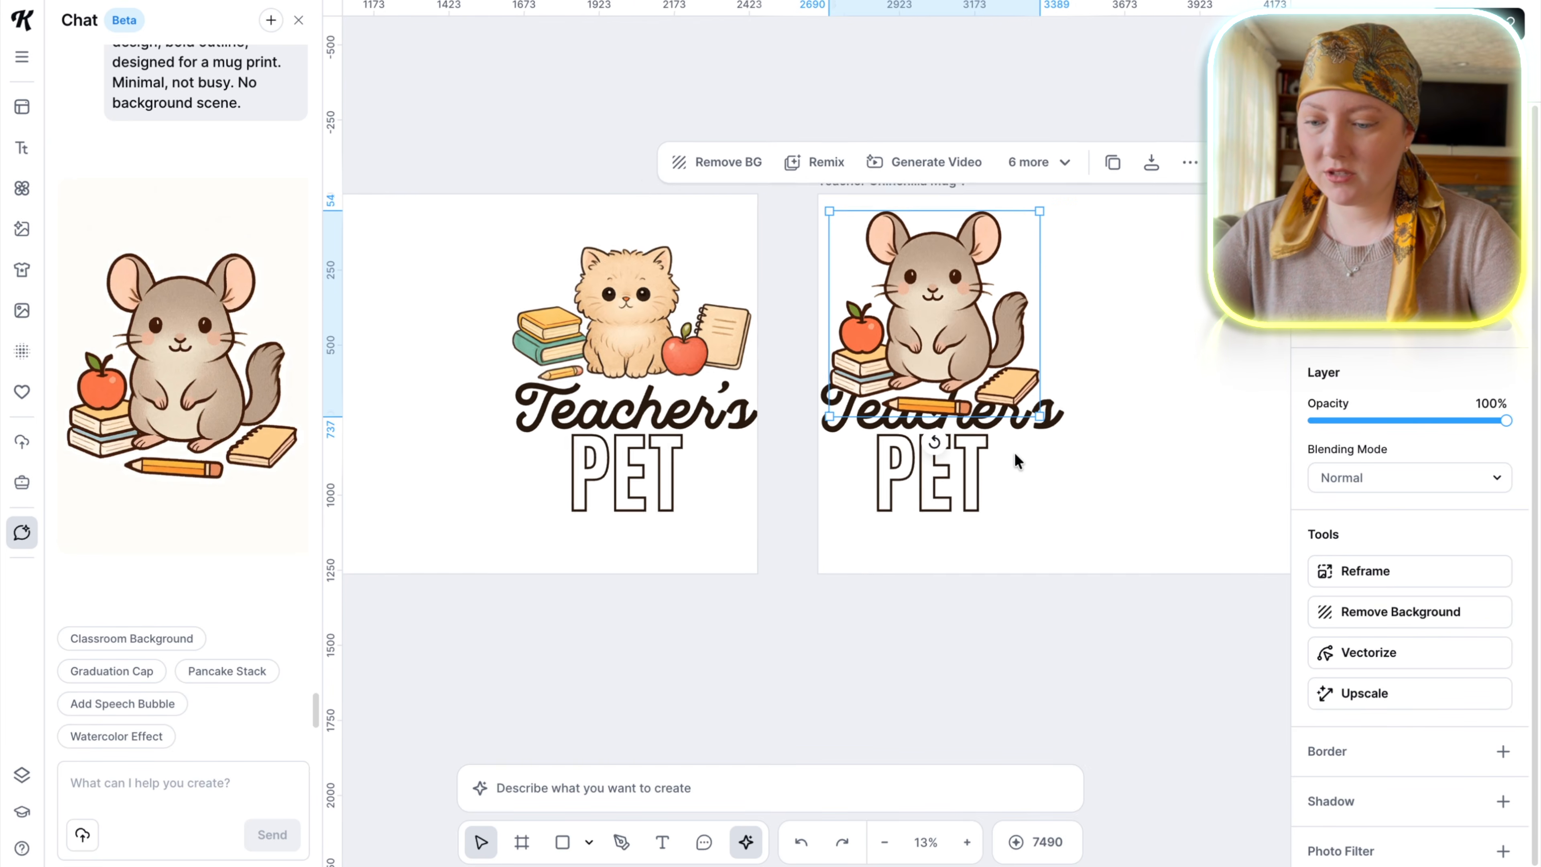
# Position a mirrored chinchilla just above the lettering at the mug's right end and level that design with the left one.
pyautogui.scroll(2, 1014, 451)
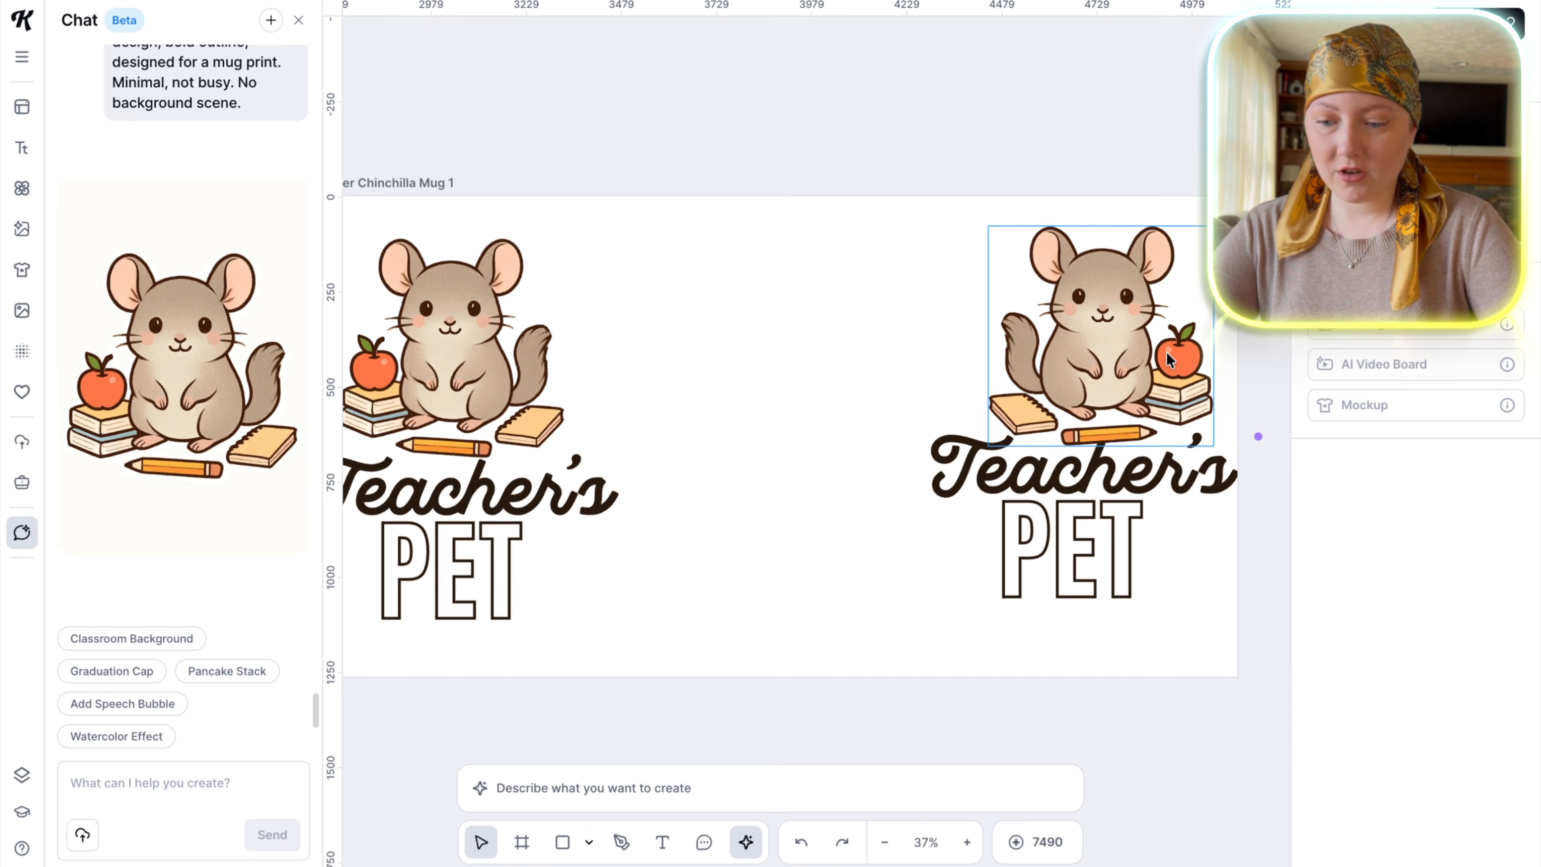
pyautogui.moveTo(1135, 353); pyautogui.dragTo(1136, 343)
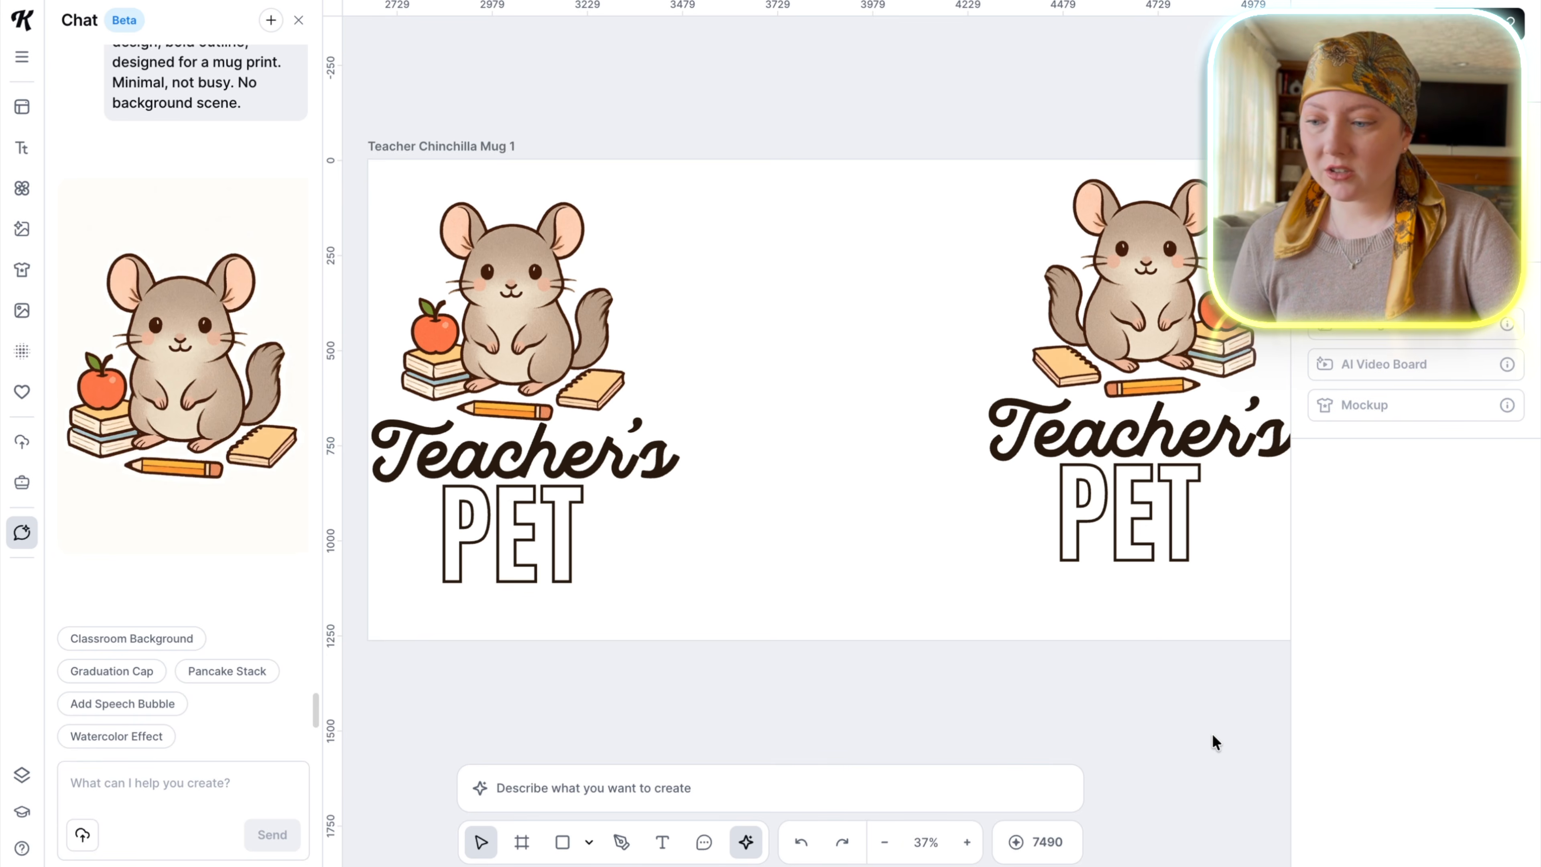
pyautogui.scroll(-2, 1212, 733)
pyautogui.hscroll(10, 756, 244)
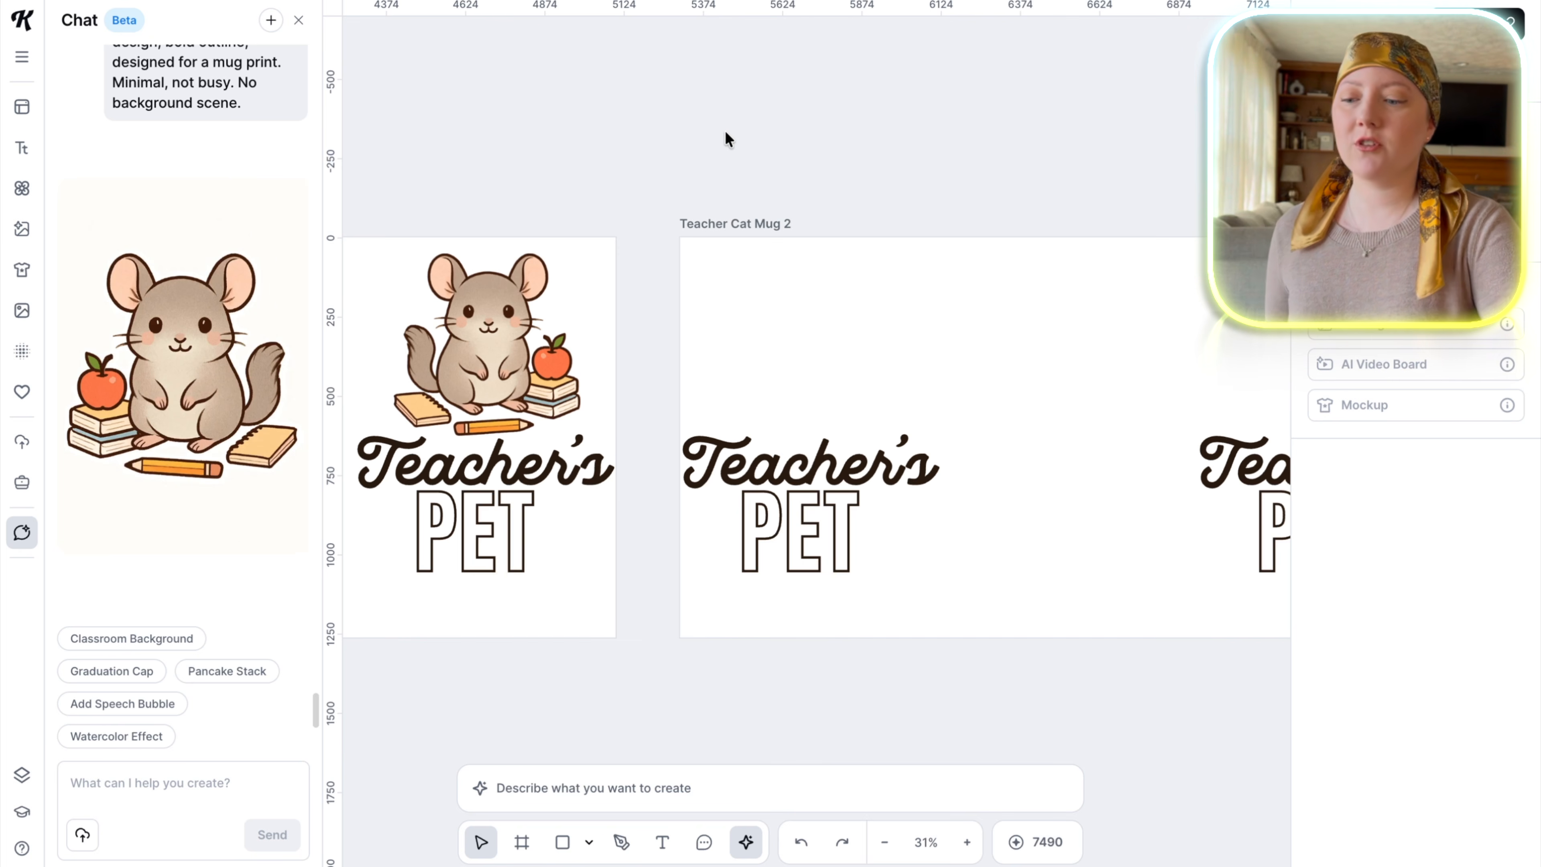
pyautogui.hscroll(-10, 721, 312)
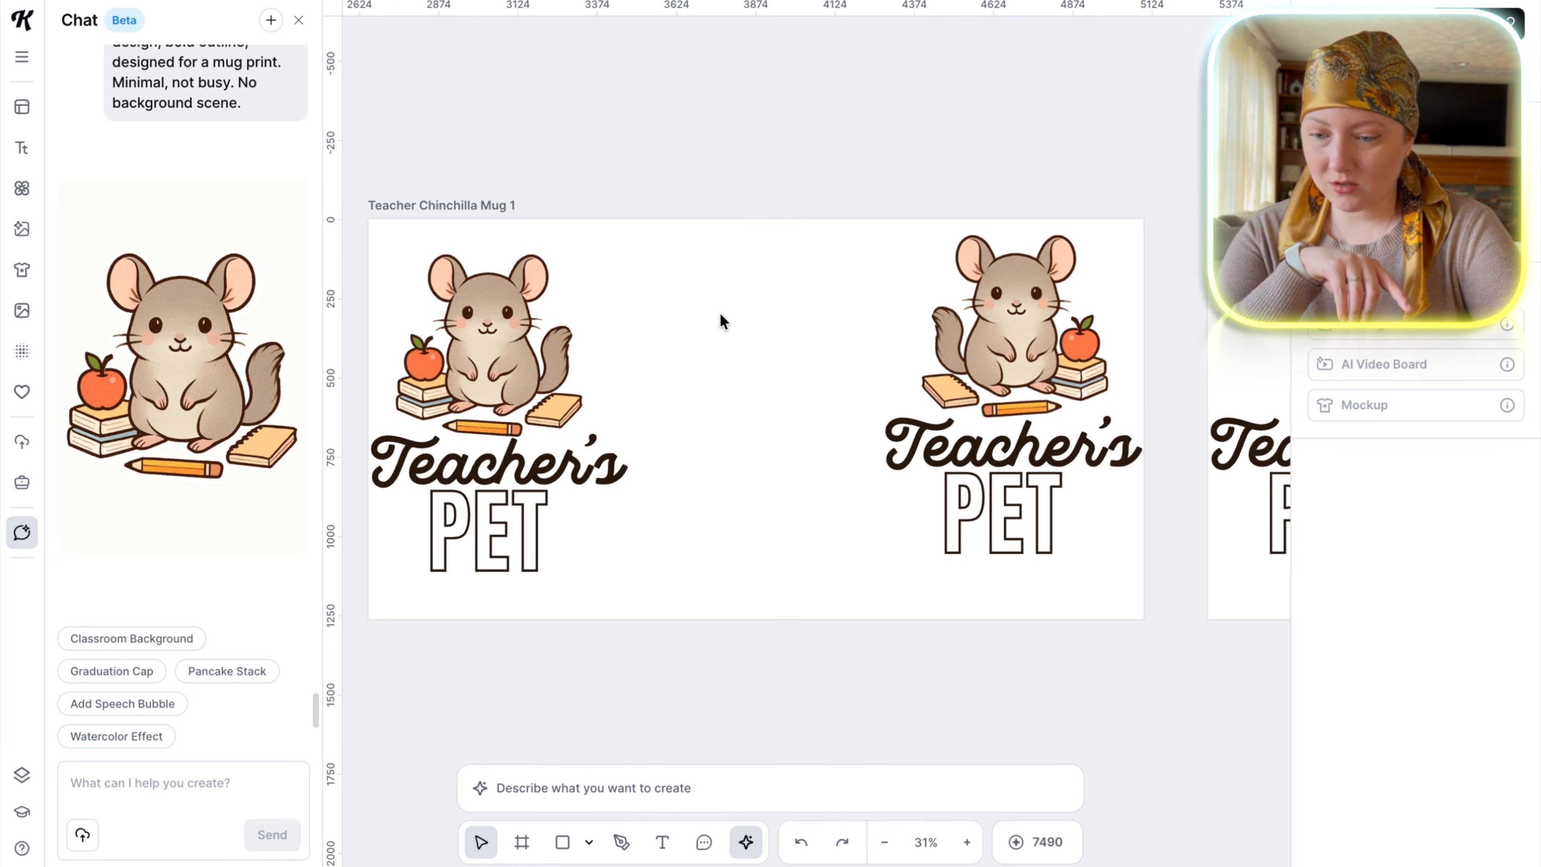
pyautogui.hscroll(-8, 1017, 160)
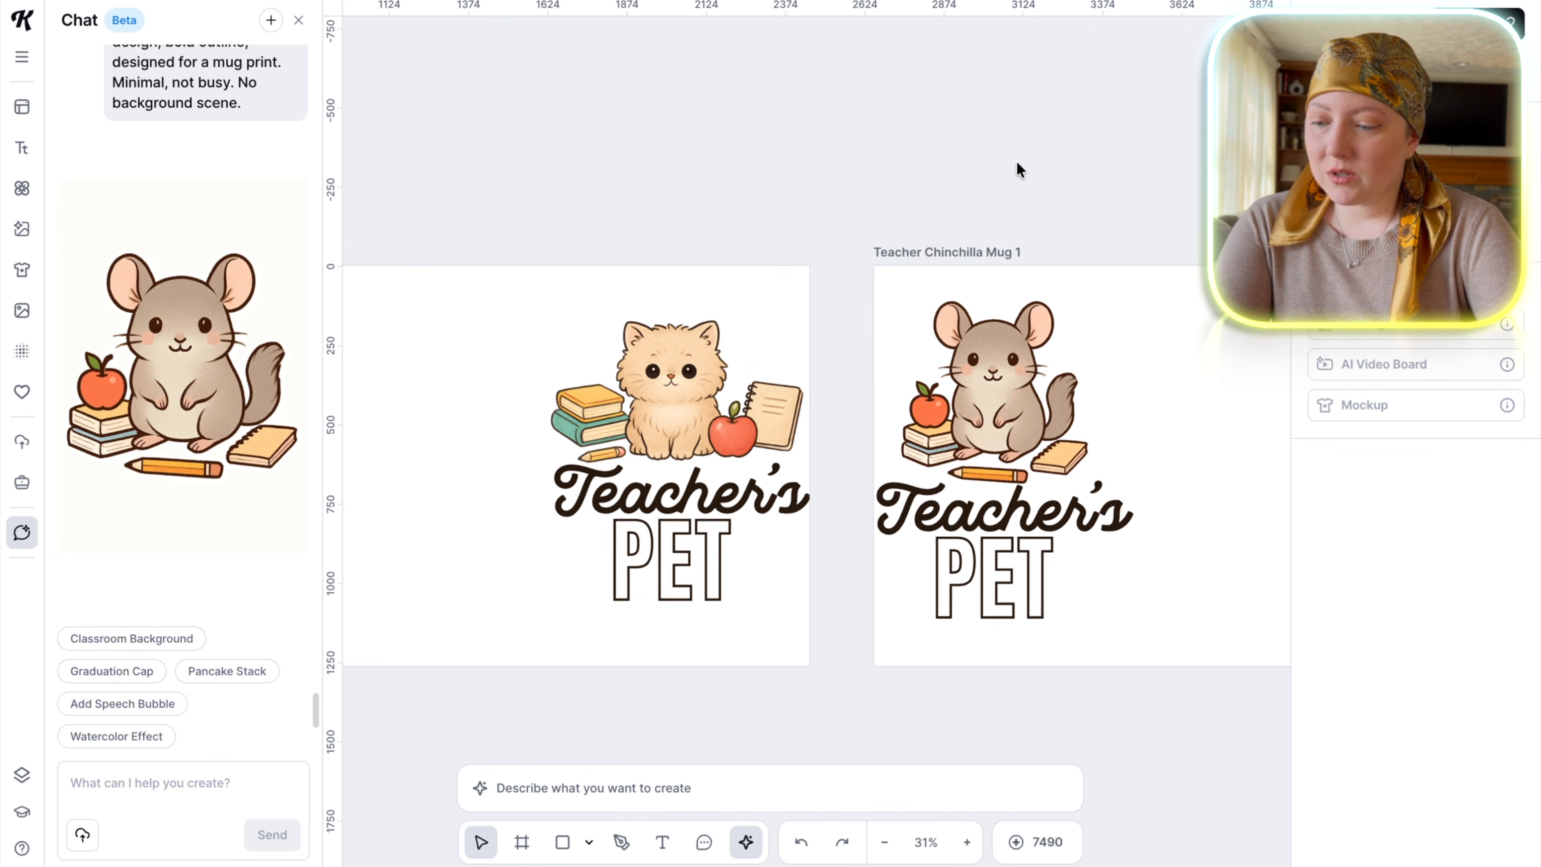
pyautogui.hscroll(10, 1016, 160)
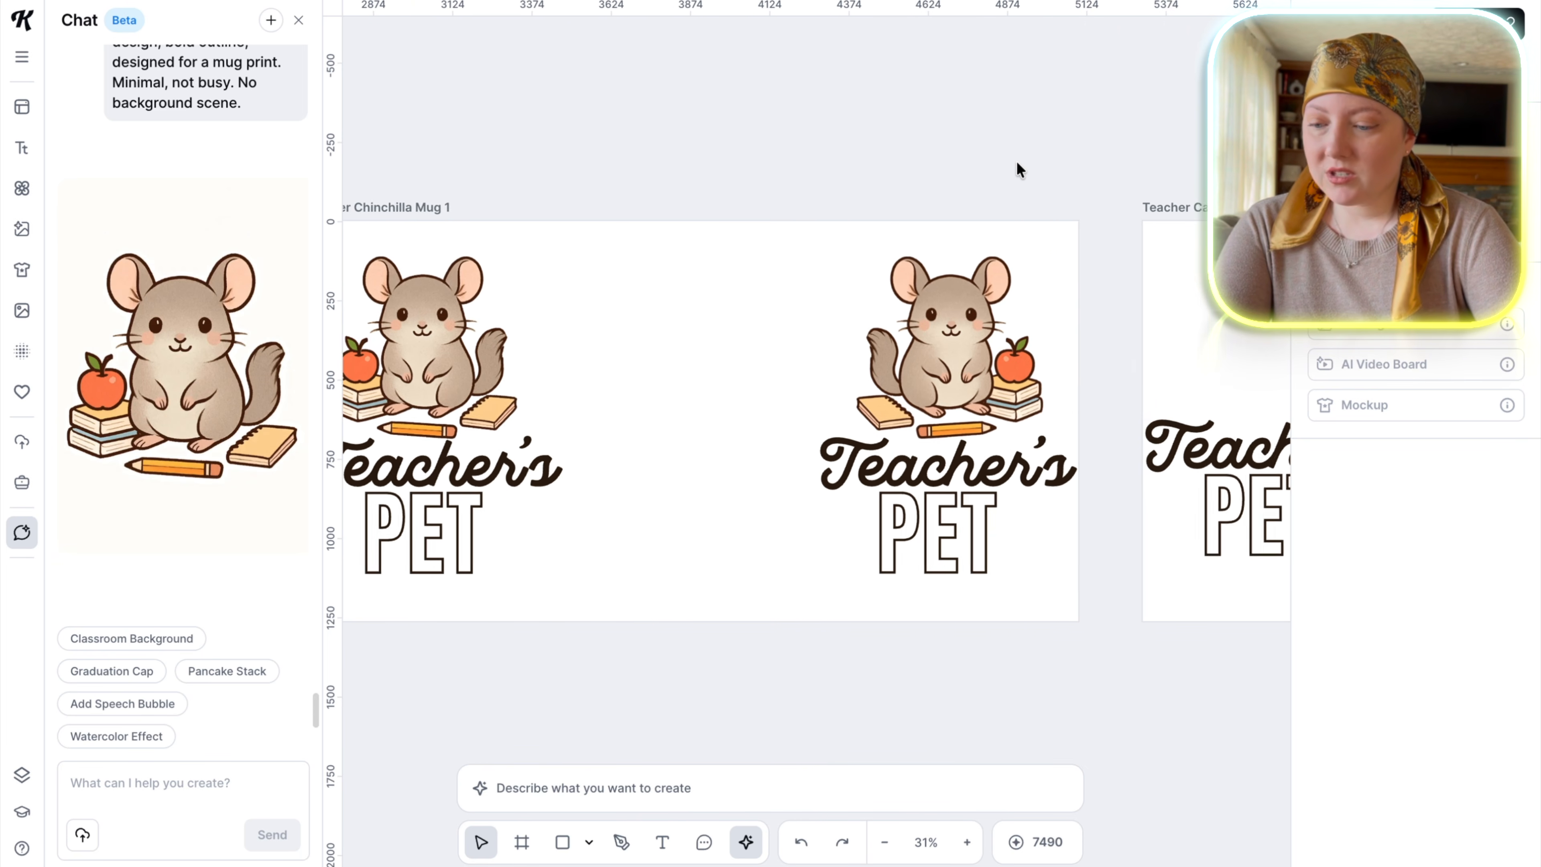
pyautogui.hscroll(-3, 1017, 162)
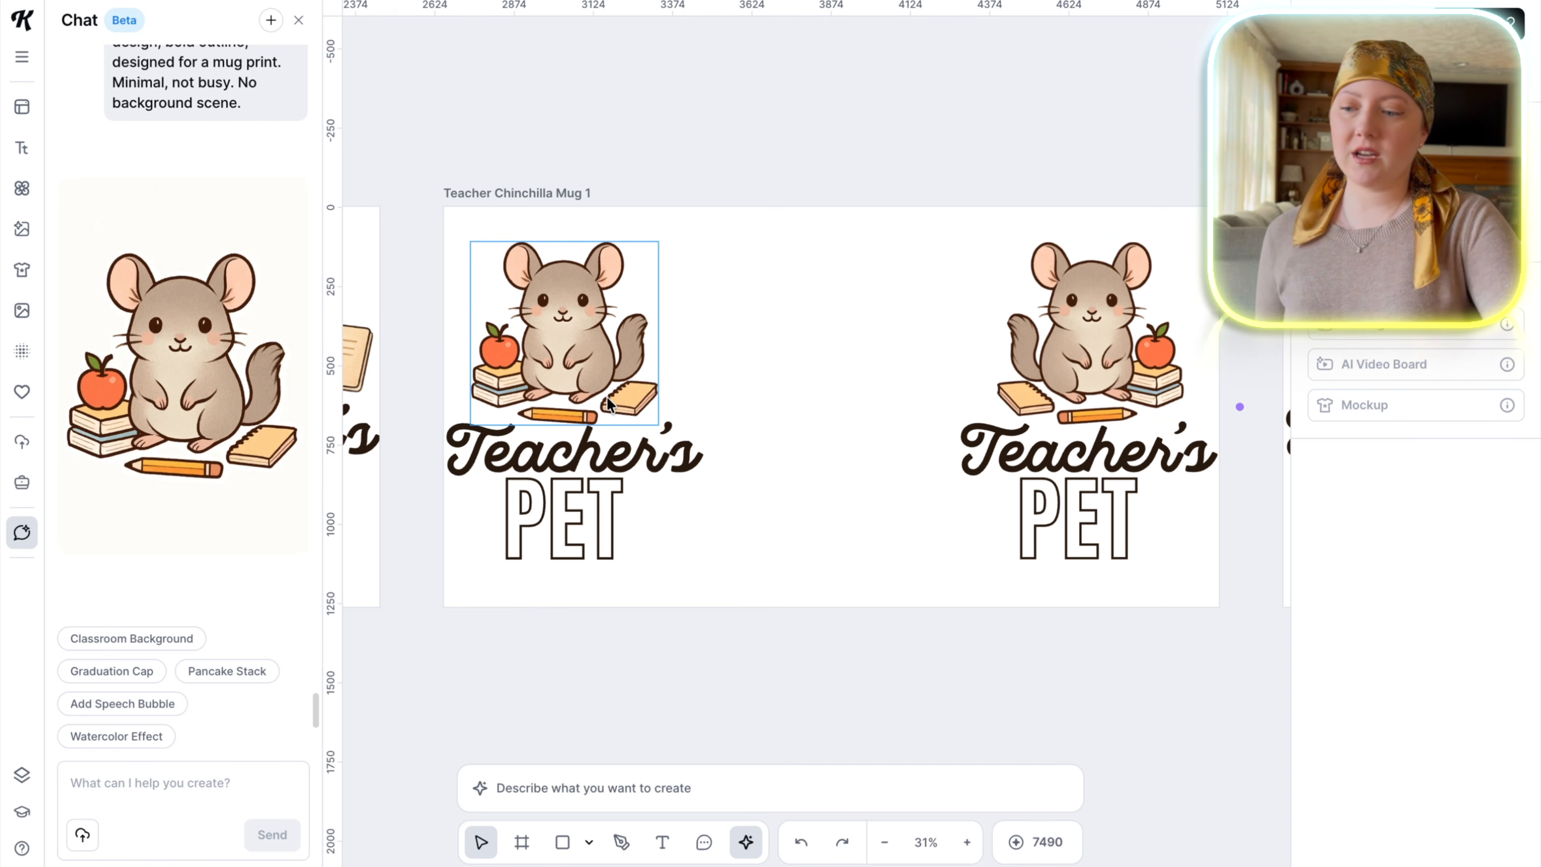
# Export the Teacher Chinchilla Mug 1 artboard as a 2448 × 1266 px PNG at 300 dpi with Remove Background enabled.
pyautogui.click(513, 192)
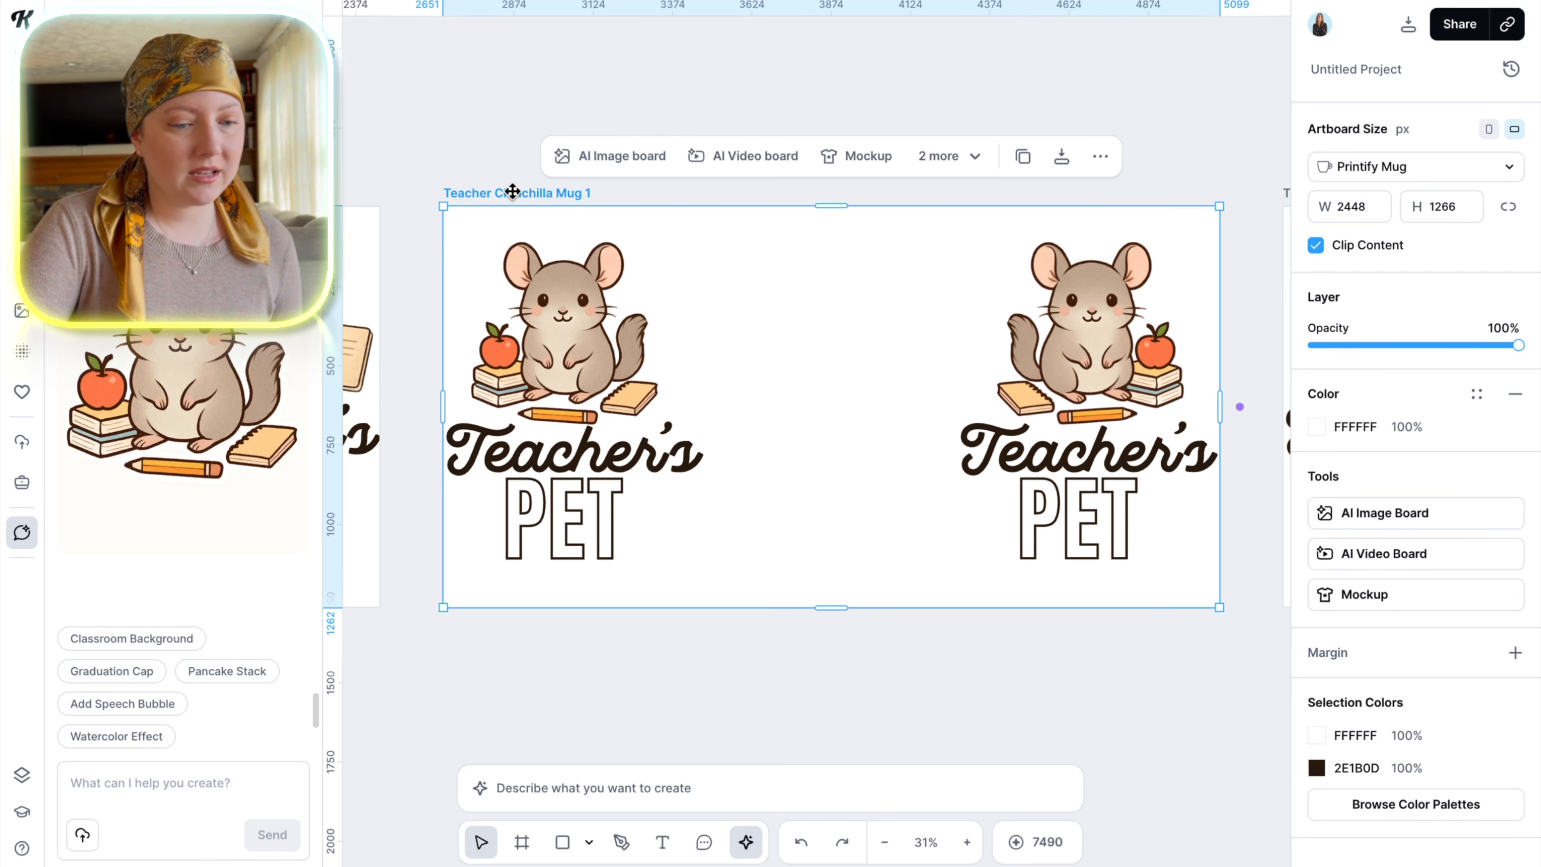
pyautogui.click(1408, 25)
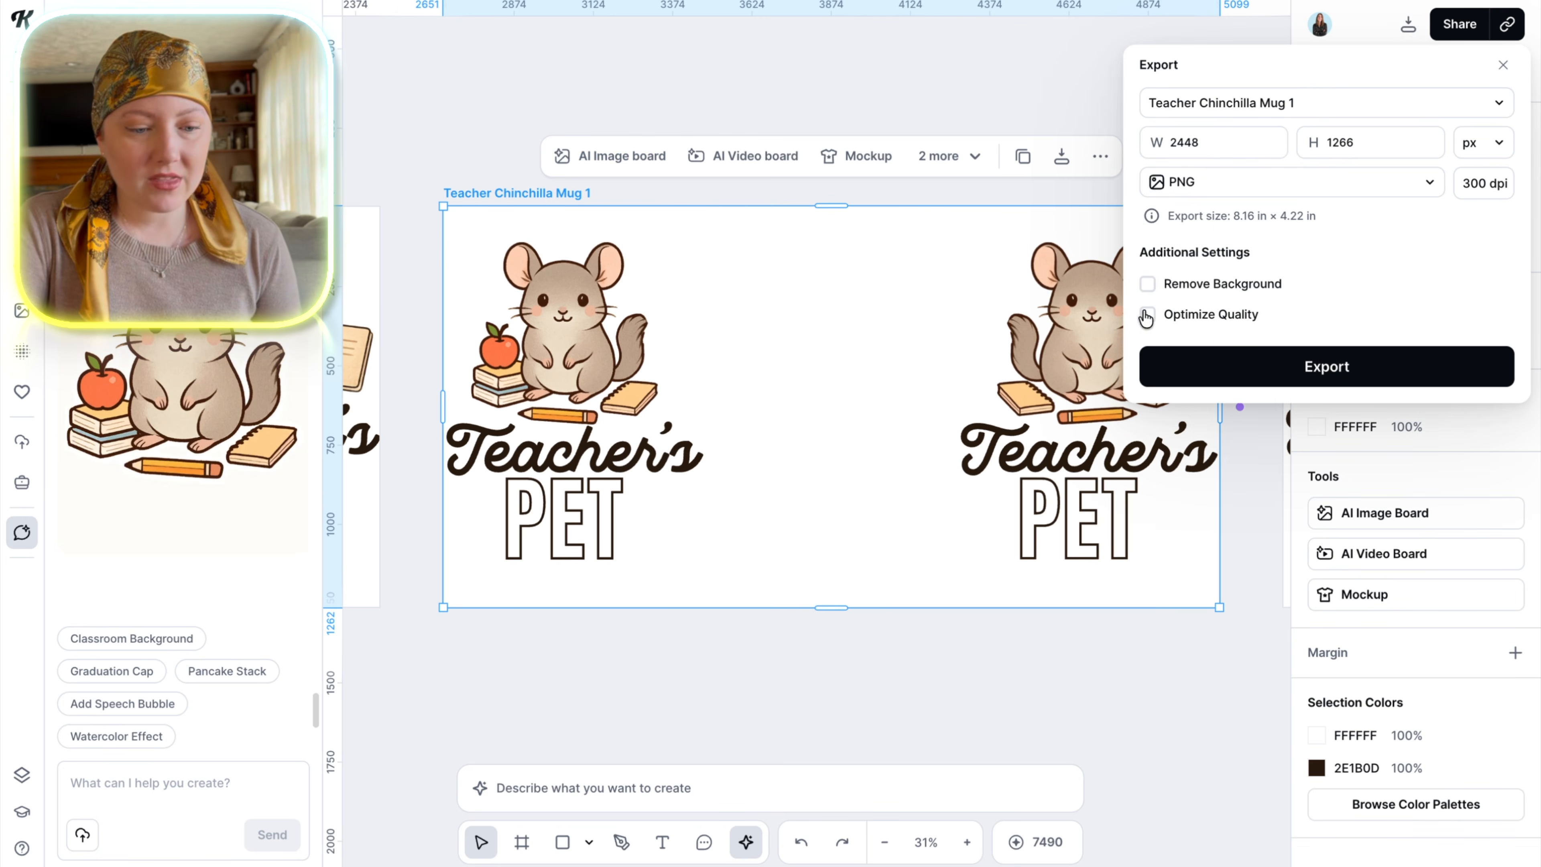
pyautogui.click(1147, 283)
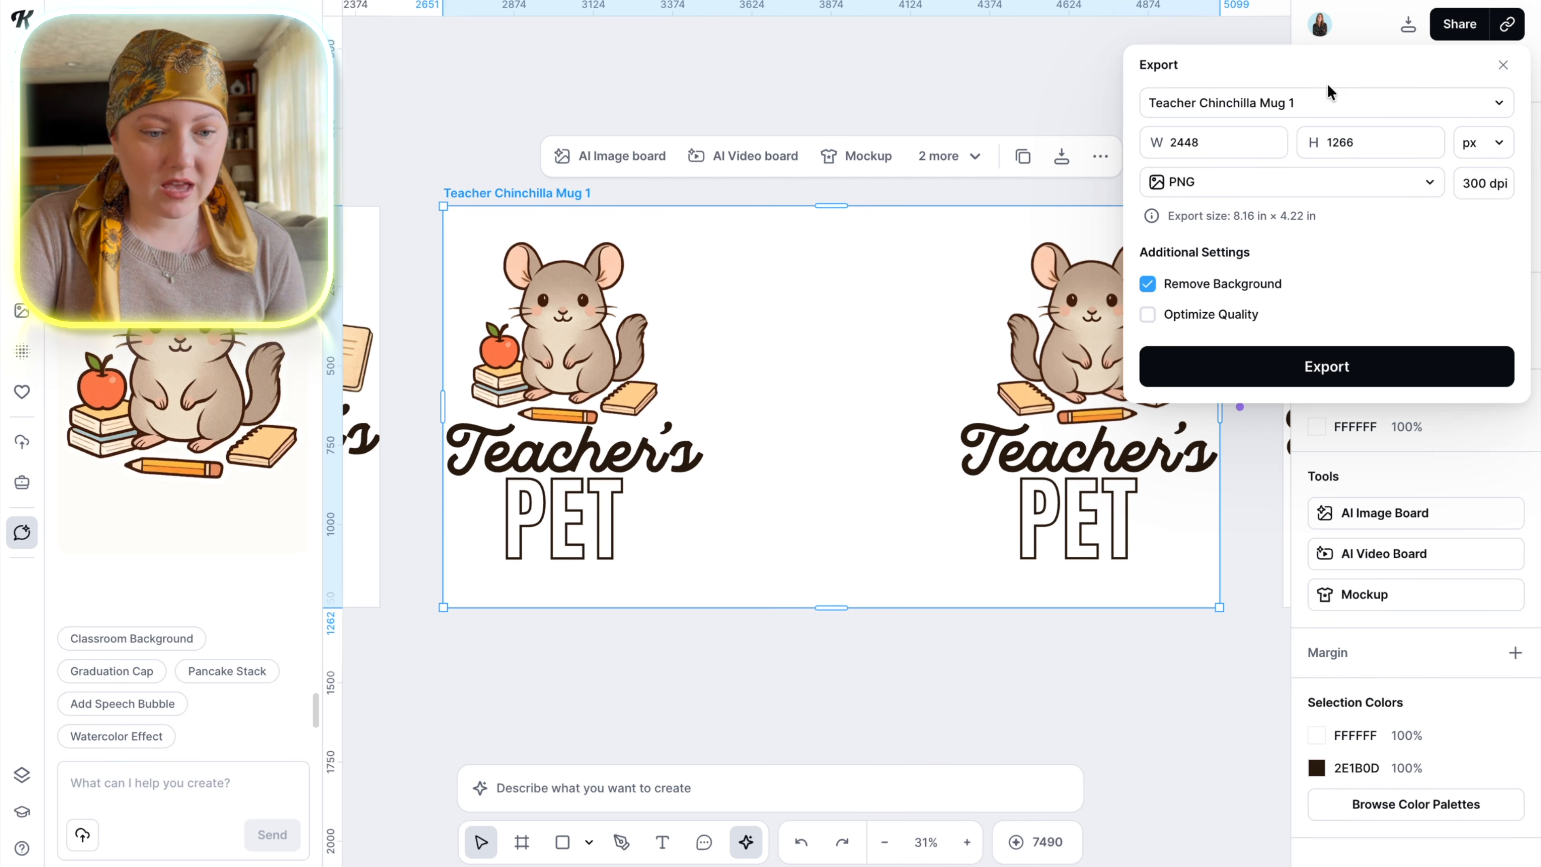
pyautogui.click(1330, 99)
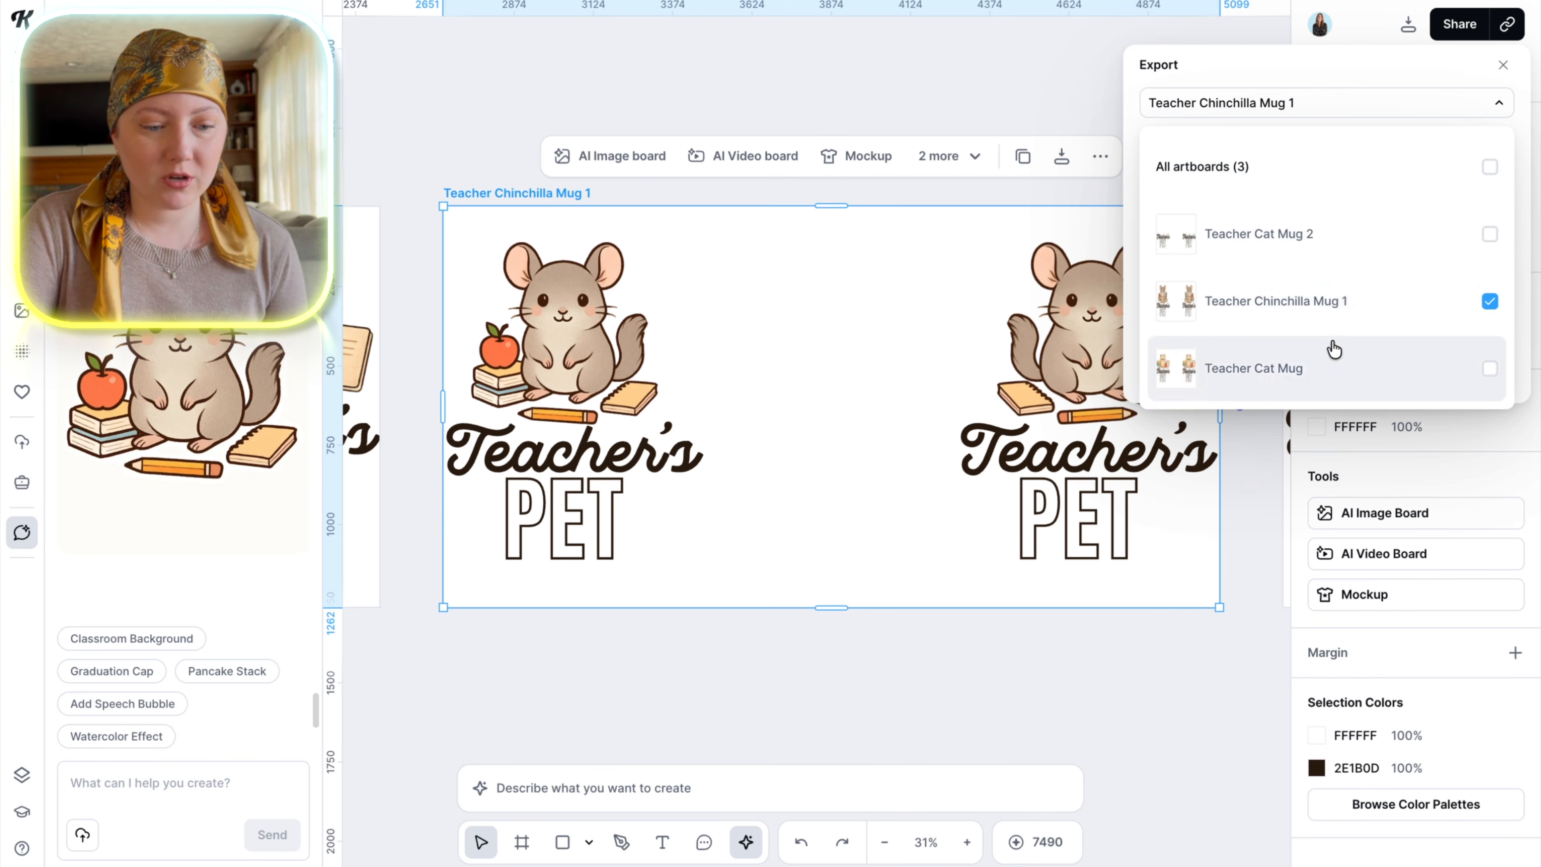
pyautogui.click(1129, 123)
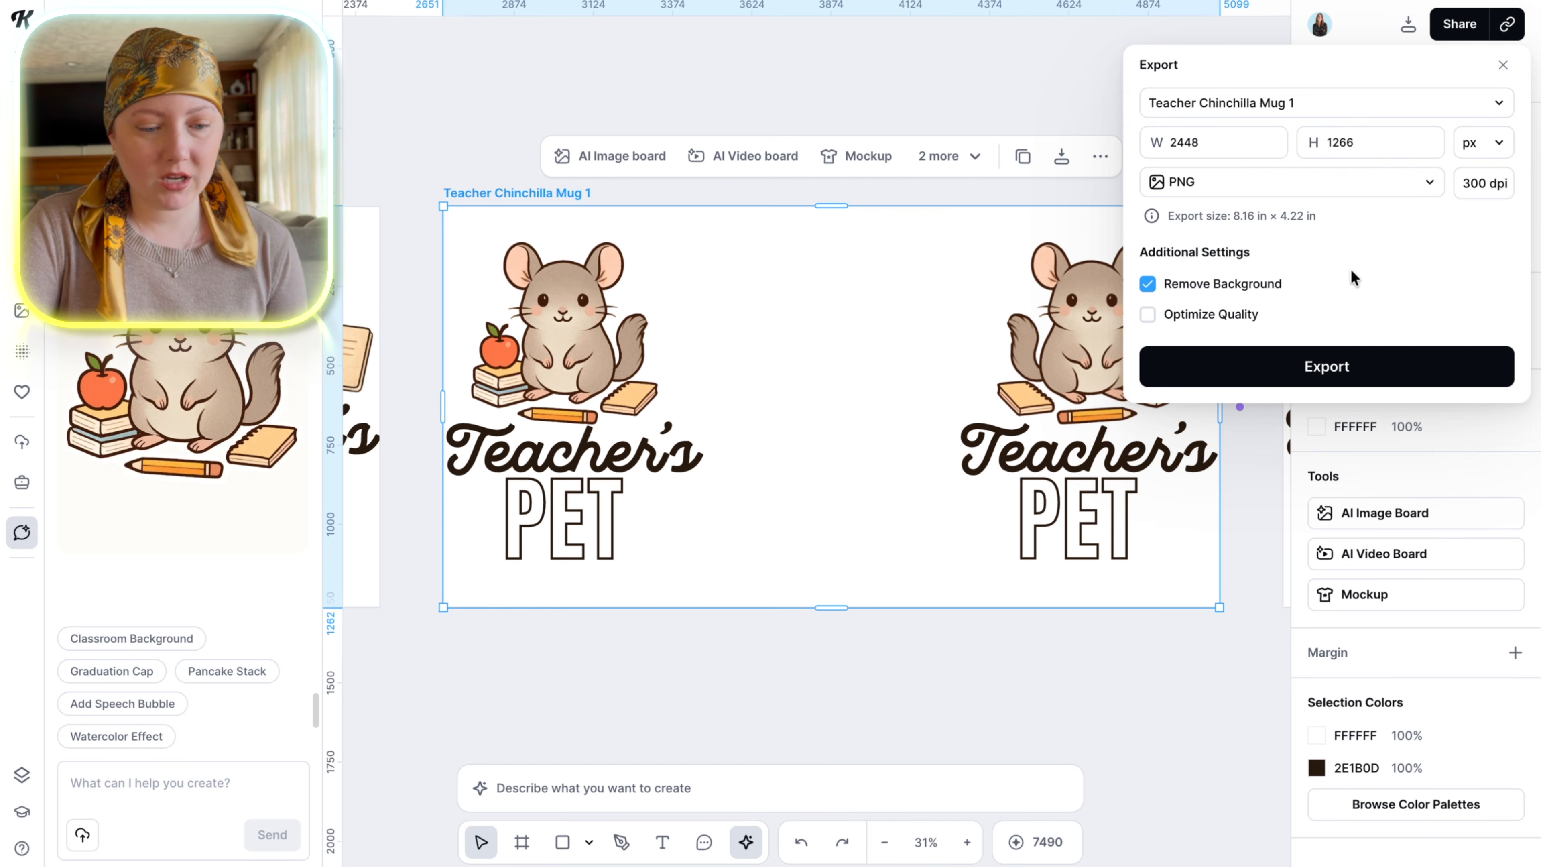
pyautogui.click(1342, 377)
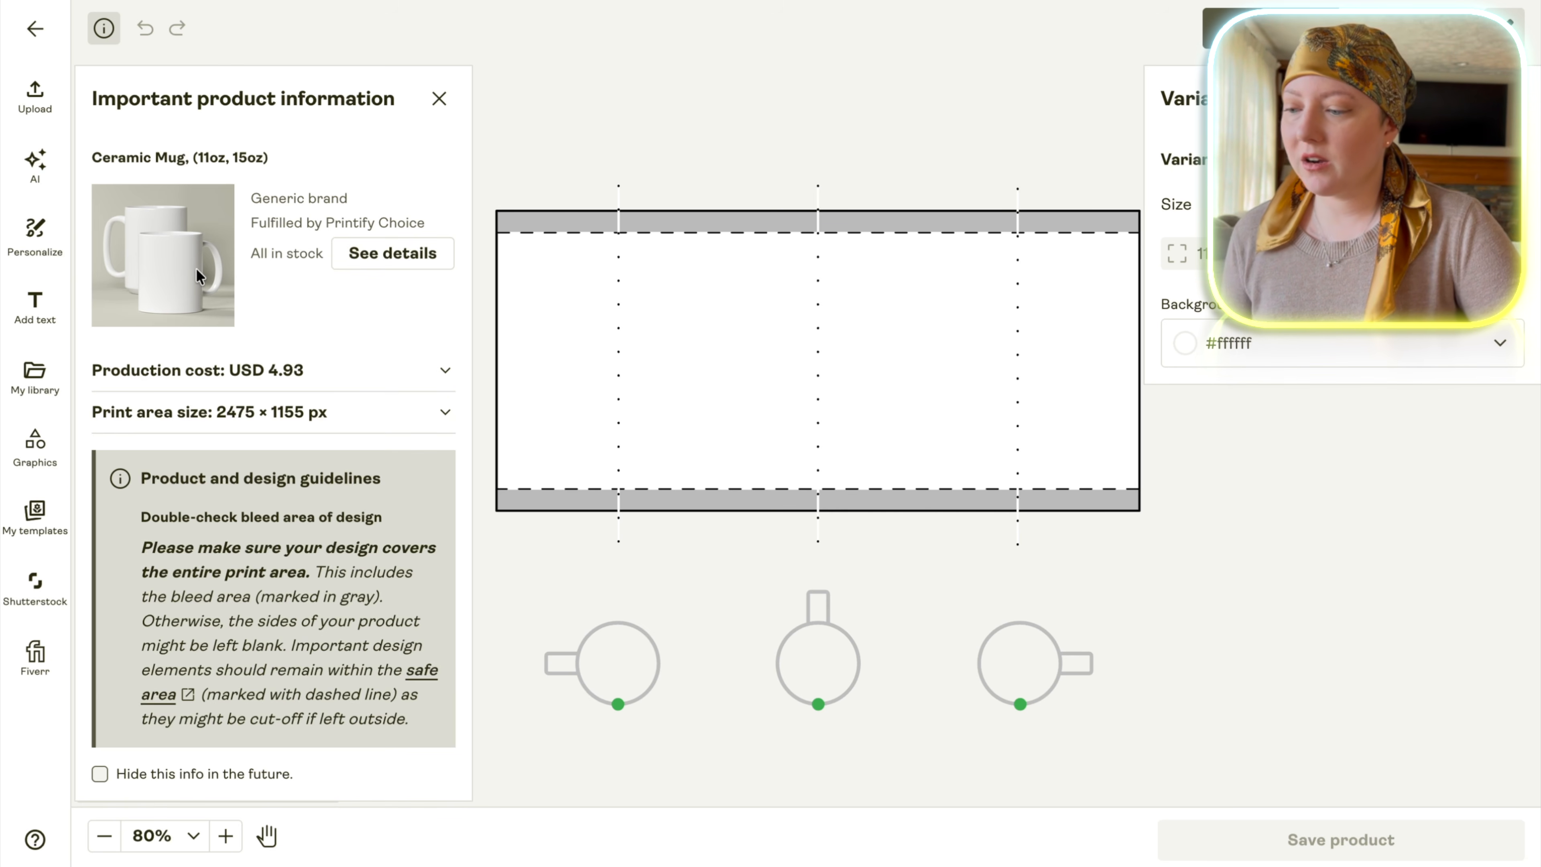
# Upload the exported chinchilla design from the device onto the 11oz ceramic mug in Printify and preview its mockup views.
pyautogui.click(46, 110)
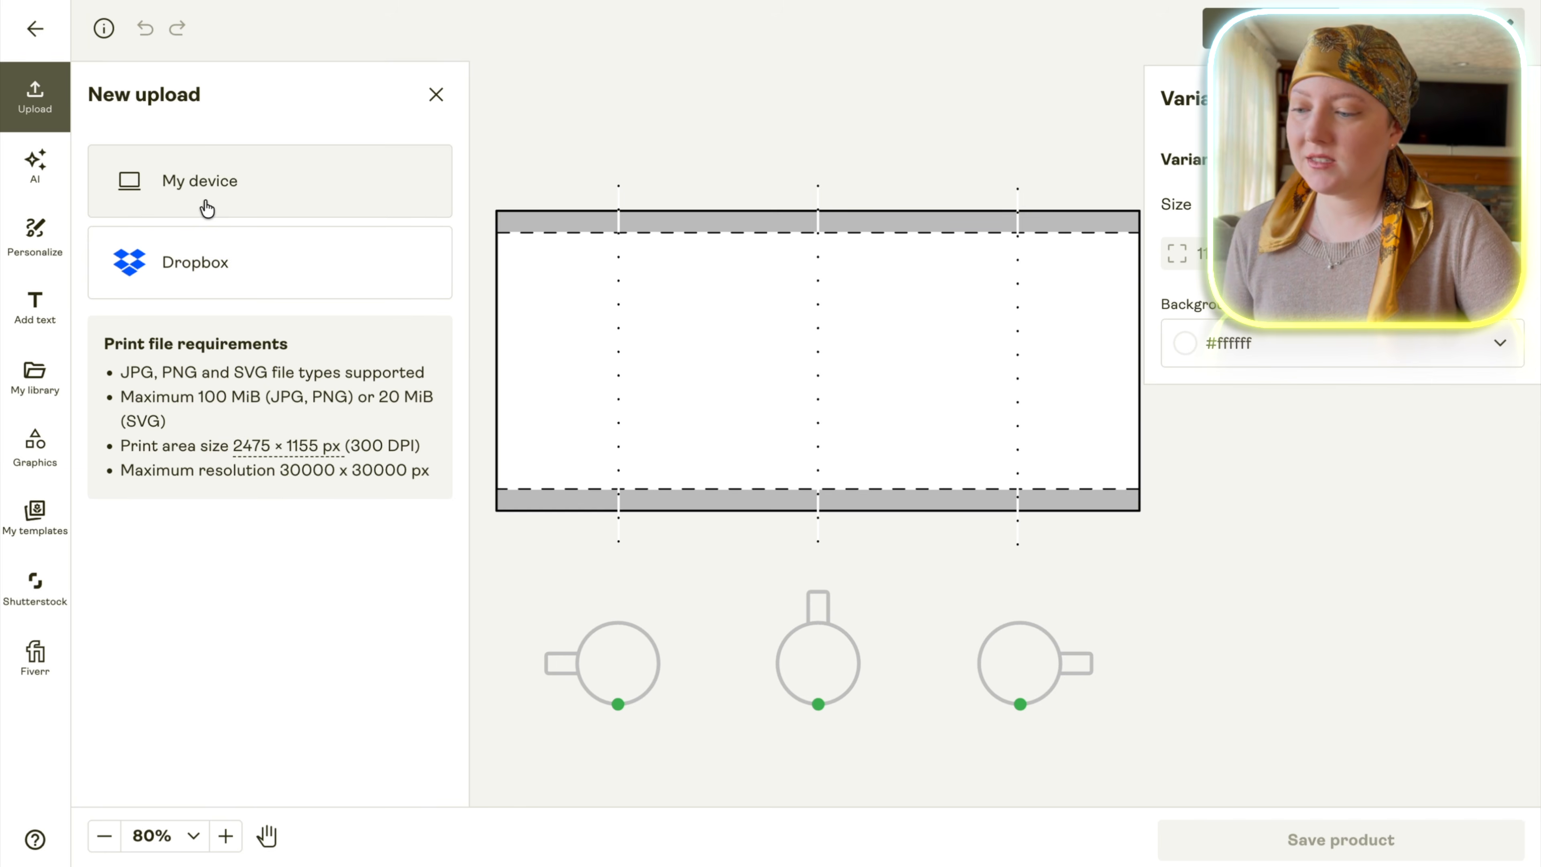
pyautogui.click(208, 209)
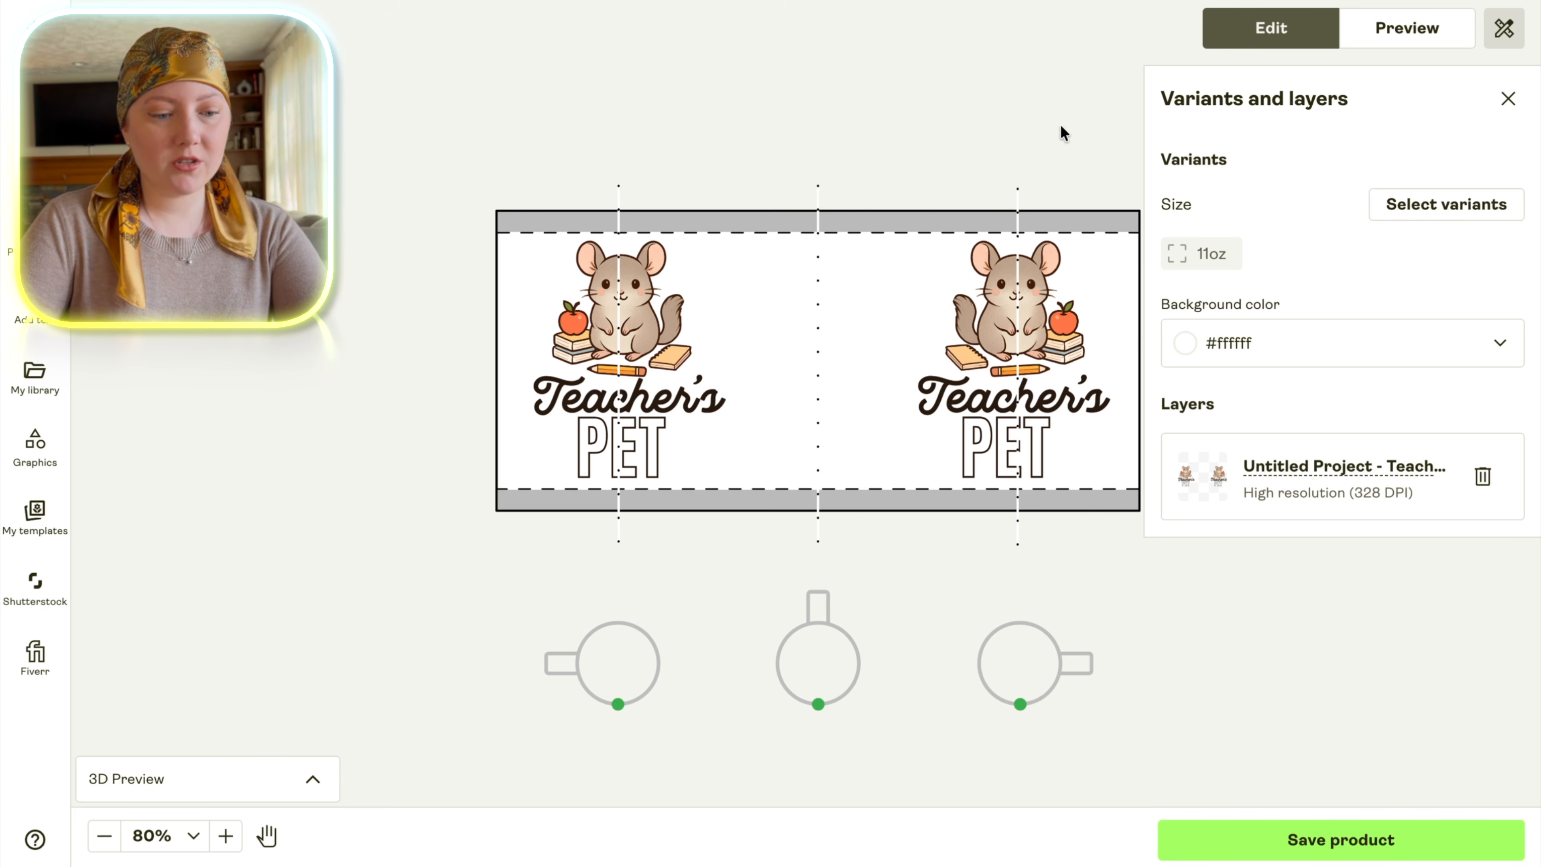
pyautogui.click(1414, 30)
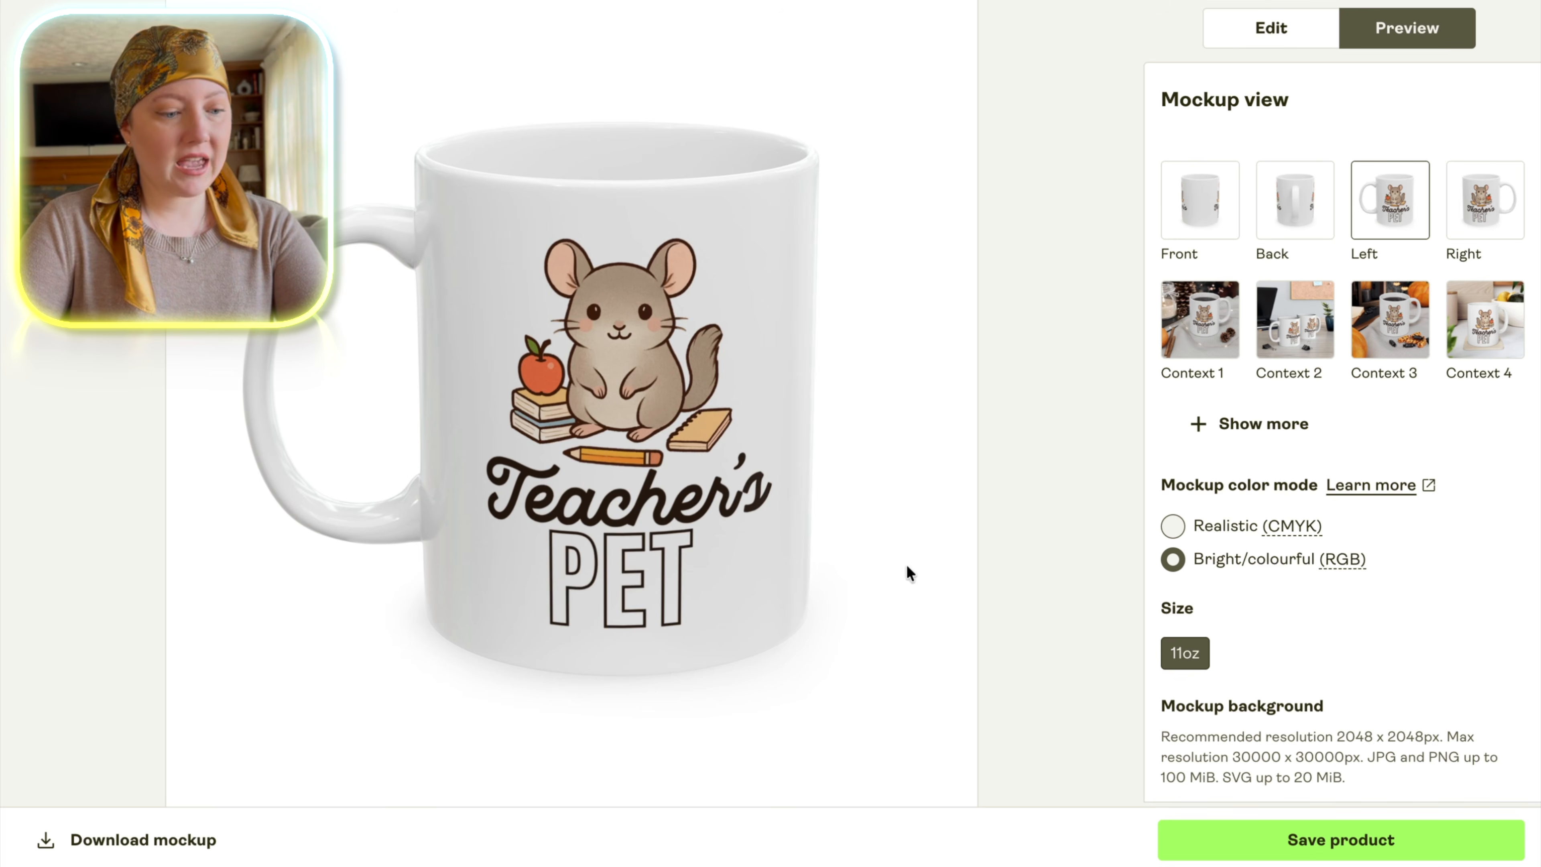
pyautogui.click(1280, 218)
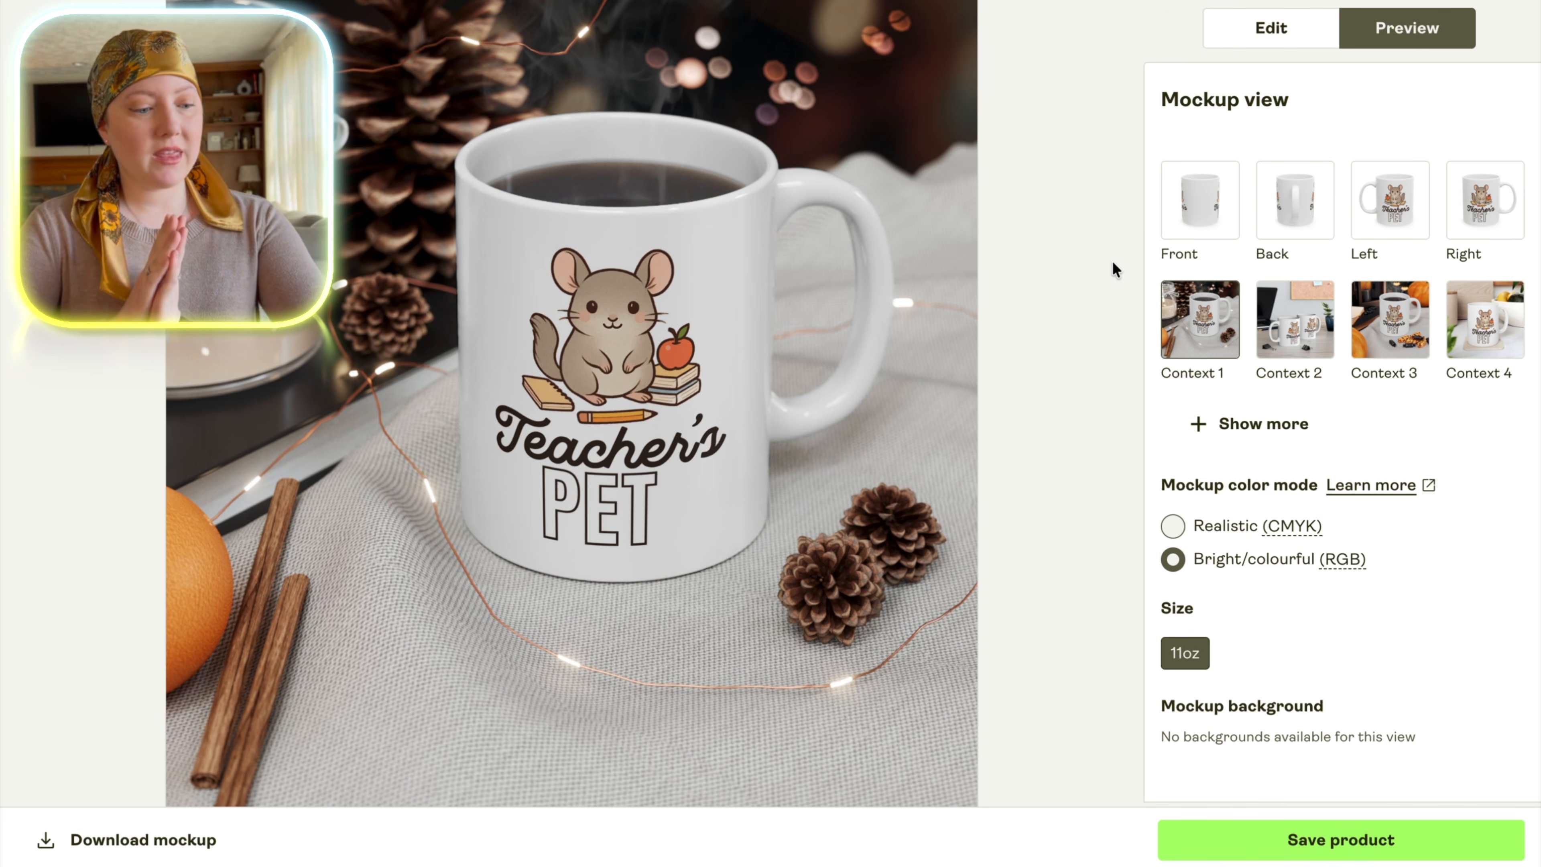
# Save the product and replace the Front, 11oz mockup in the listing selection with the Left, 11oz mockup.
pyautogui.click(1298, 833)
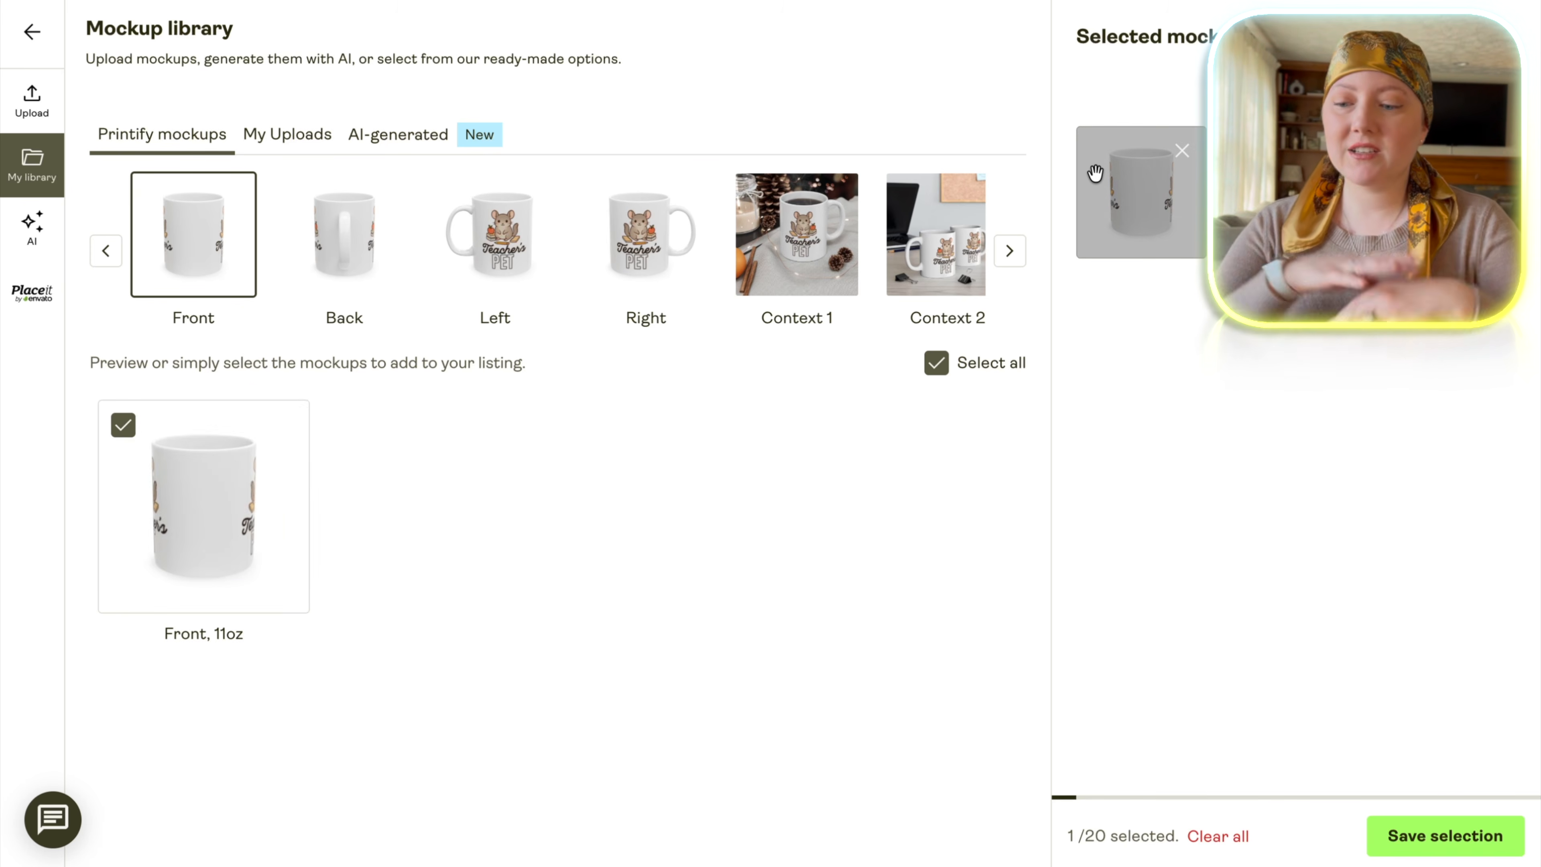
pyautogui.click(126, 428)
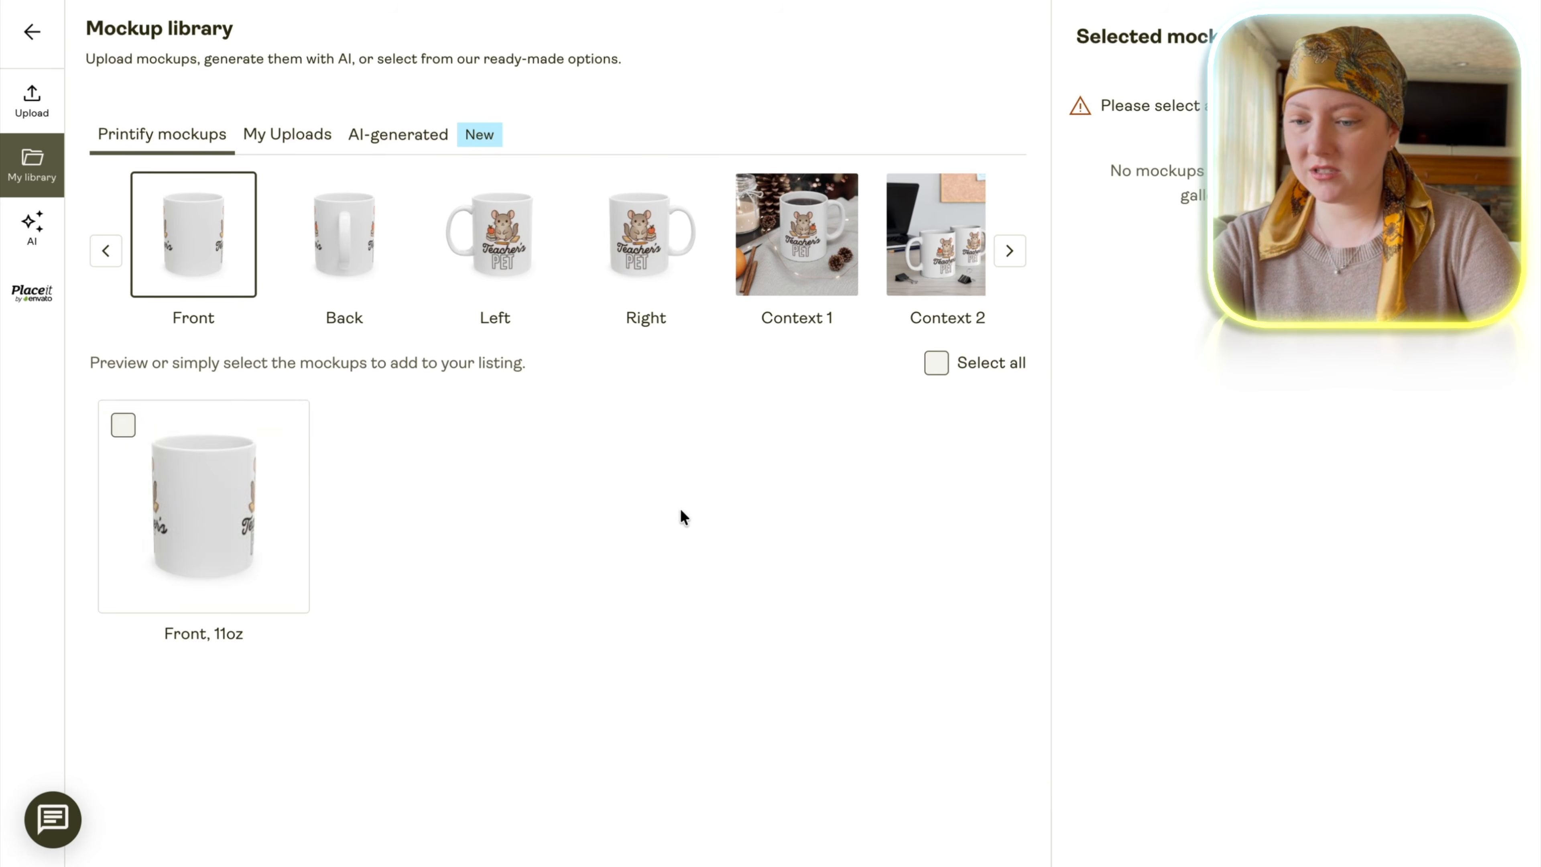
pyautogui.click(508, 259)
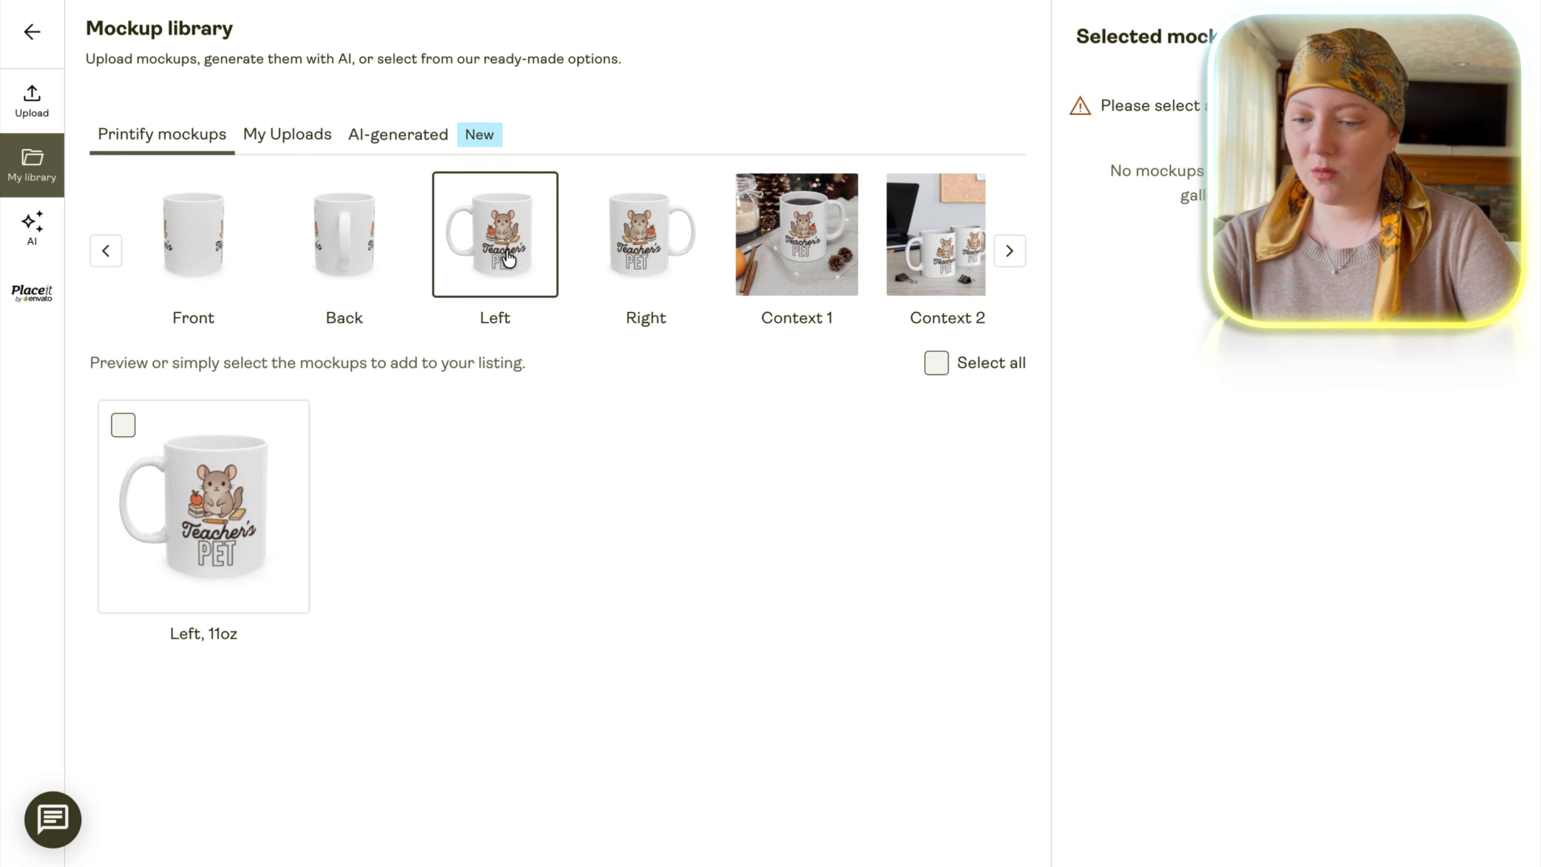
pyautogui.click(125, 426)
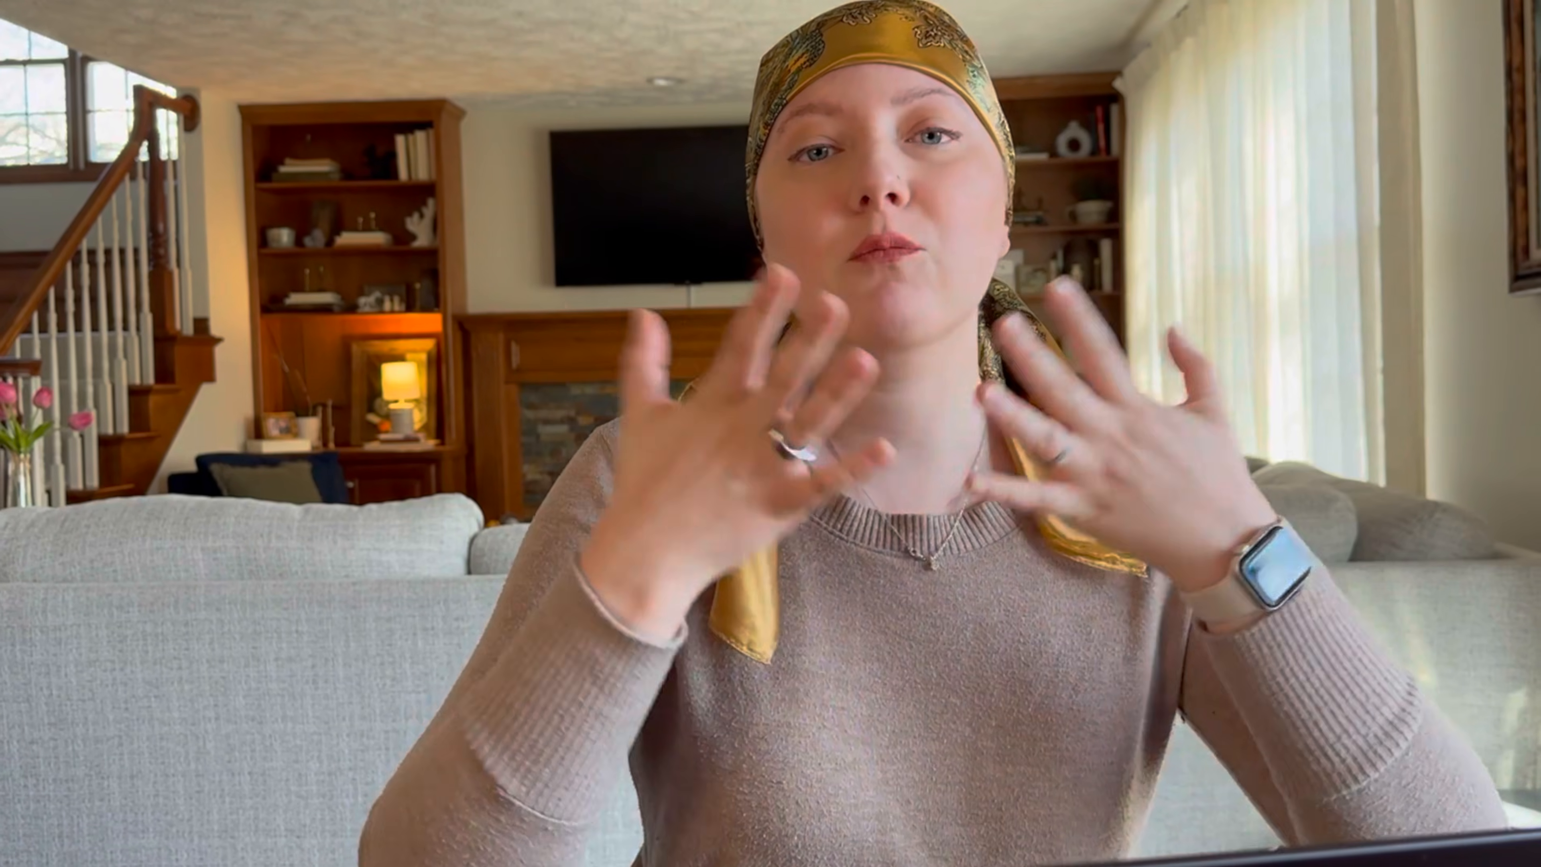
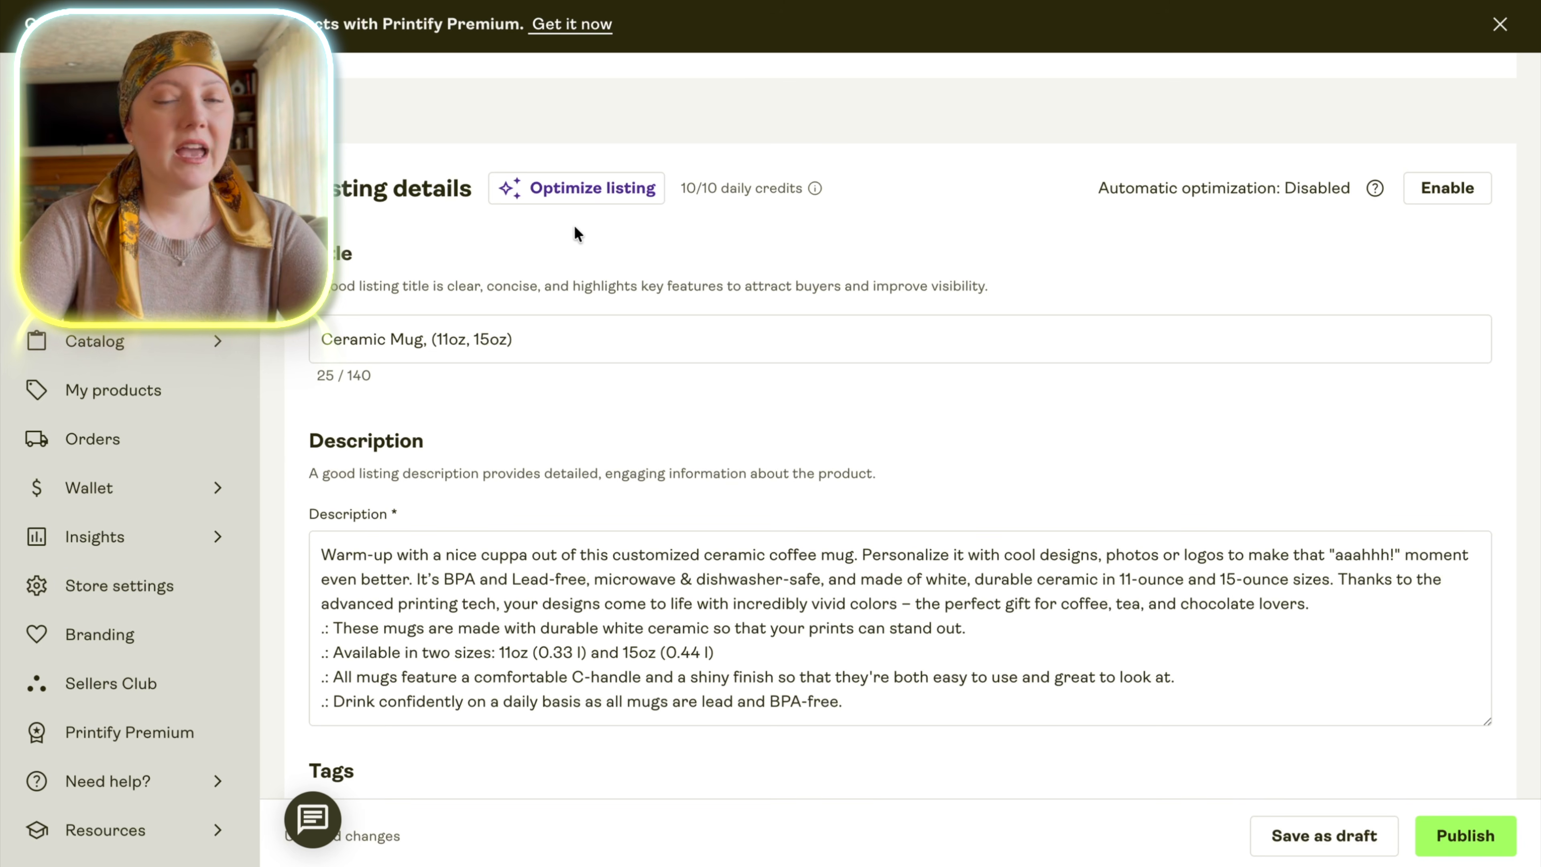
# Generate optimized listing details from the design description "Cute Chinchilla Ceramic Mug for Teachers that says Teacher's Pet".
pyautogui.click(576, 192)
pyautogui.click(1299, 279)
pyautogui.write("Cute Chinchilla Ceramic Mug for Teachers that says Teacher's Pet")
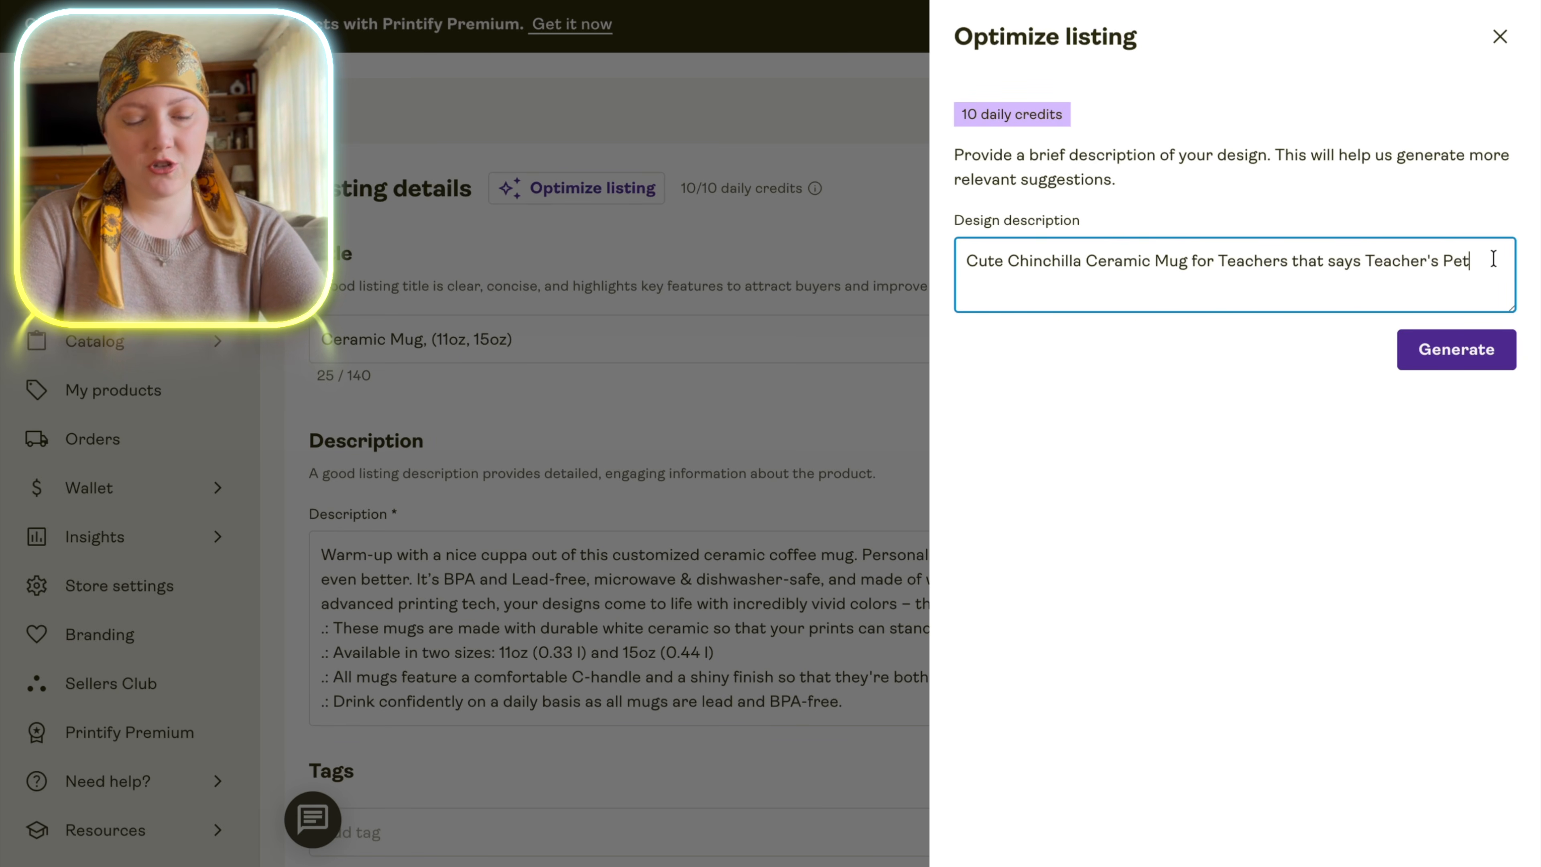
pyautogui.click(1469, 365)
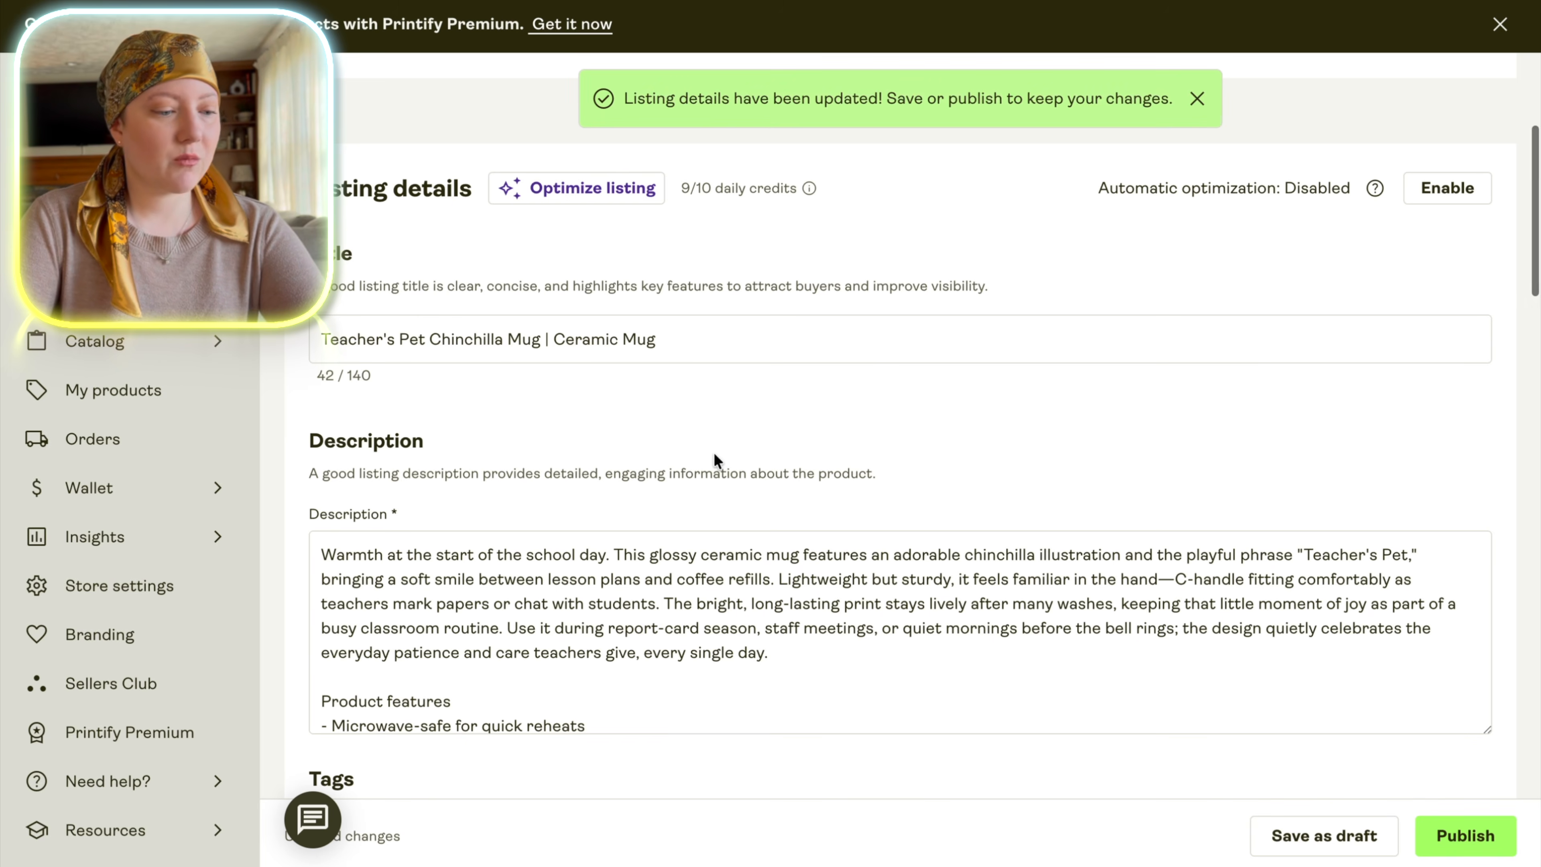
# Replace the listing title with "Chinchilla Teacher Mug, Teachers Pet Mug, Chinchilla Lover Gift, Cute Rodent Teacher Gift, Small Pet Owner Mug, Back to School Teacher Cup".
pyautogui.moveTo(330, 339)
pyautogui.mouseDown()
pyautogui.moveTo(678, 338)
pyautogui.moveTo(329, 339)
pyautogui.mouseUp()
pyautogui.doubleClick(678, 338)
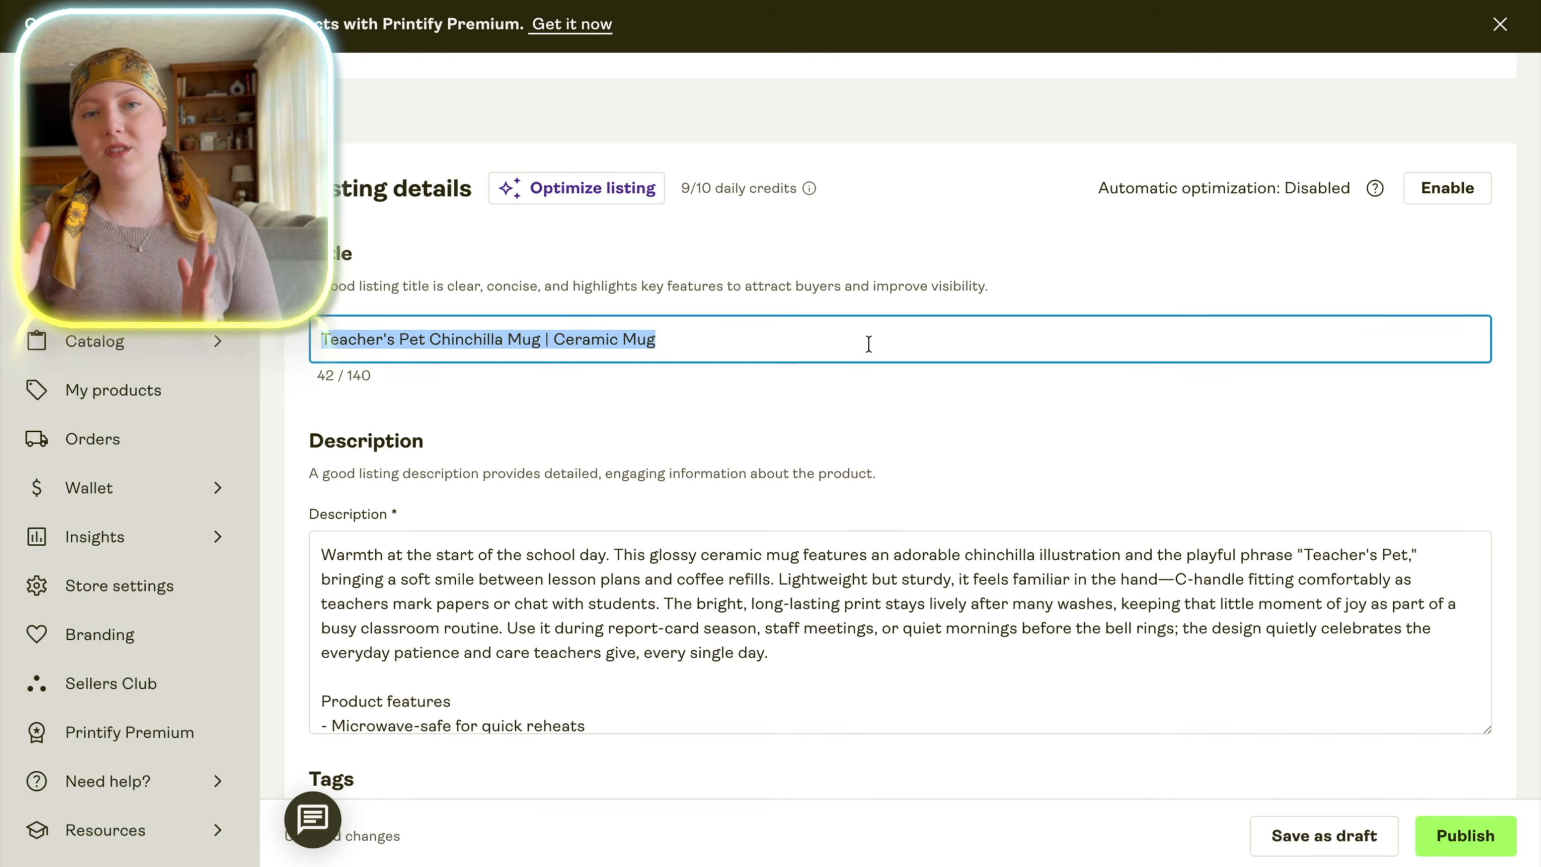
pyautogui.write('Chinchilla Teacher Mug, Teachers Pet Mug, Chinchilla Lover Gift, Cute Rodent Teacher Gift, Small Pet Owner Mug, Back to School Teacher Cup')
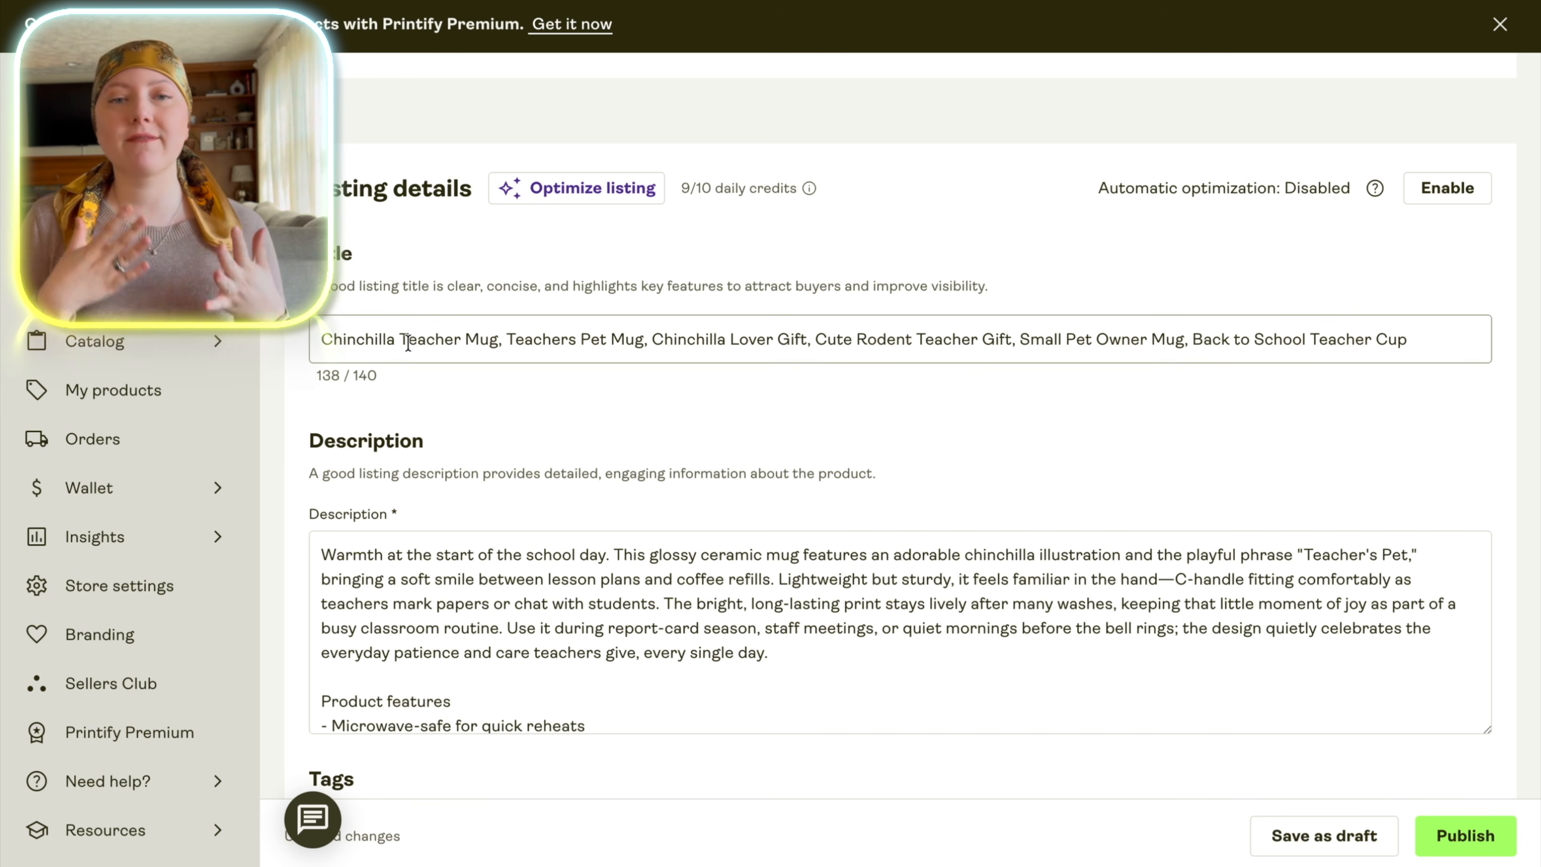
# Review the keyword phrases in the listing title one by one, from "Chinchilla Teacher Mug" through to "Cup".
pyautogui.moveTo(324, 337); pyautogui.dragTo(493, 331)
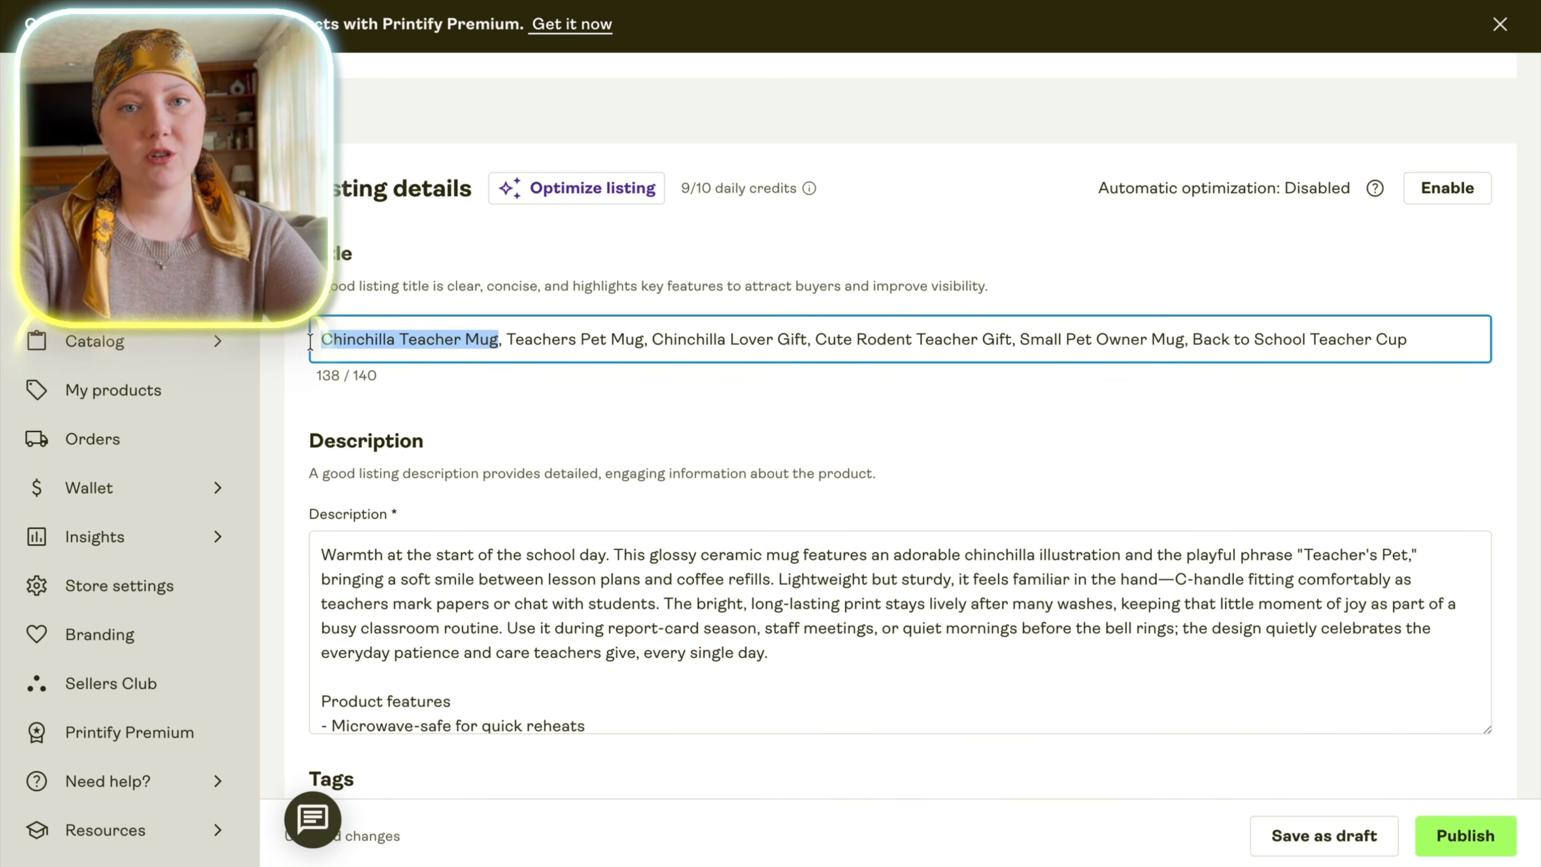
pyautogui.moveTo(493, 338)
pyautogui.mouseDown()
pyautogui.moveTo(523, 338)
pyautogui.moveTo(506, 337)
pyautogui.mouseUp()
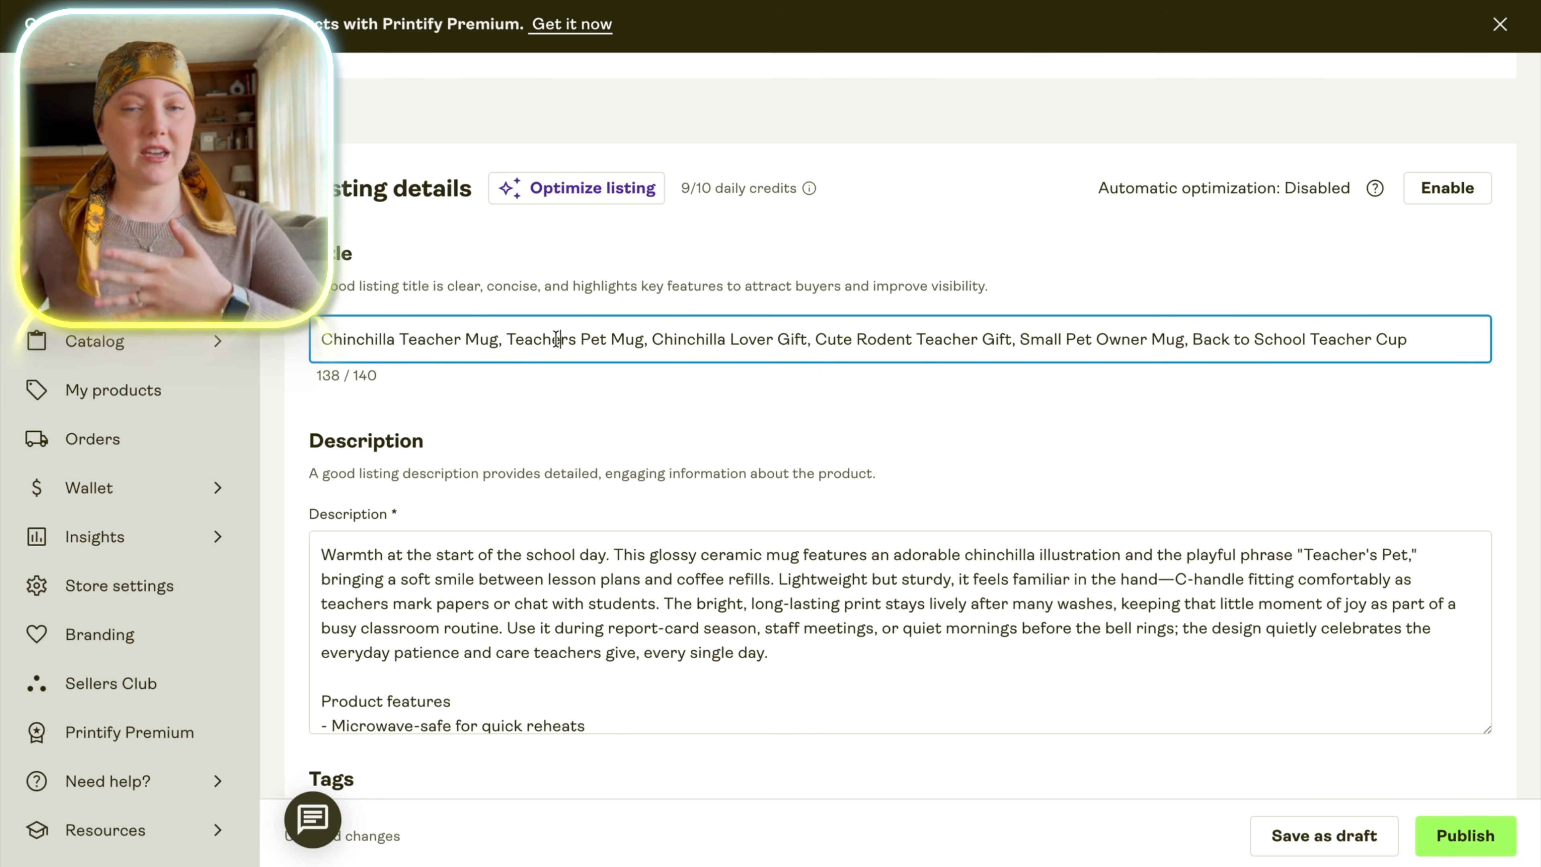
pyautogui.moveTo(506, 338); pyautogui.dragTo(649, 328)
pyautogui.click(662, 331)
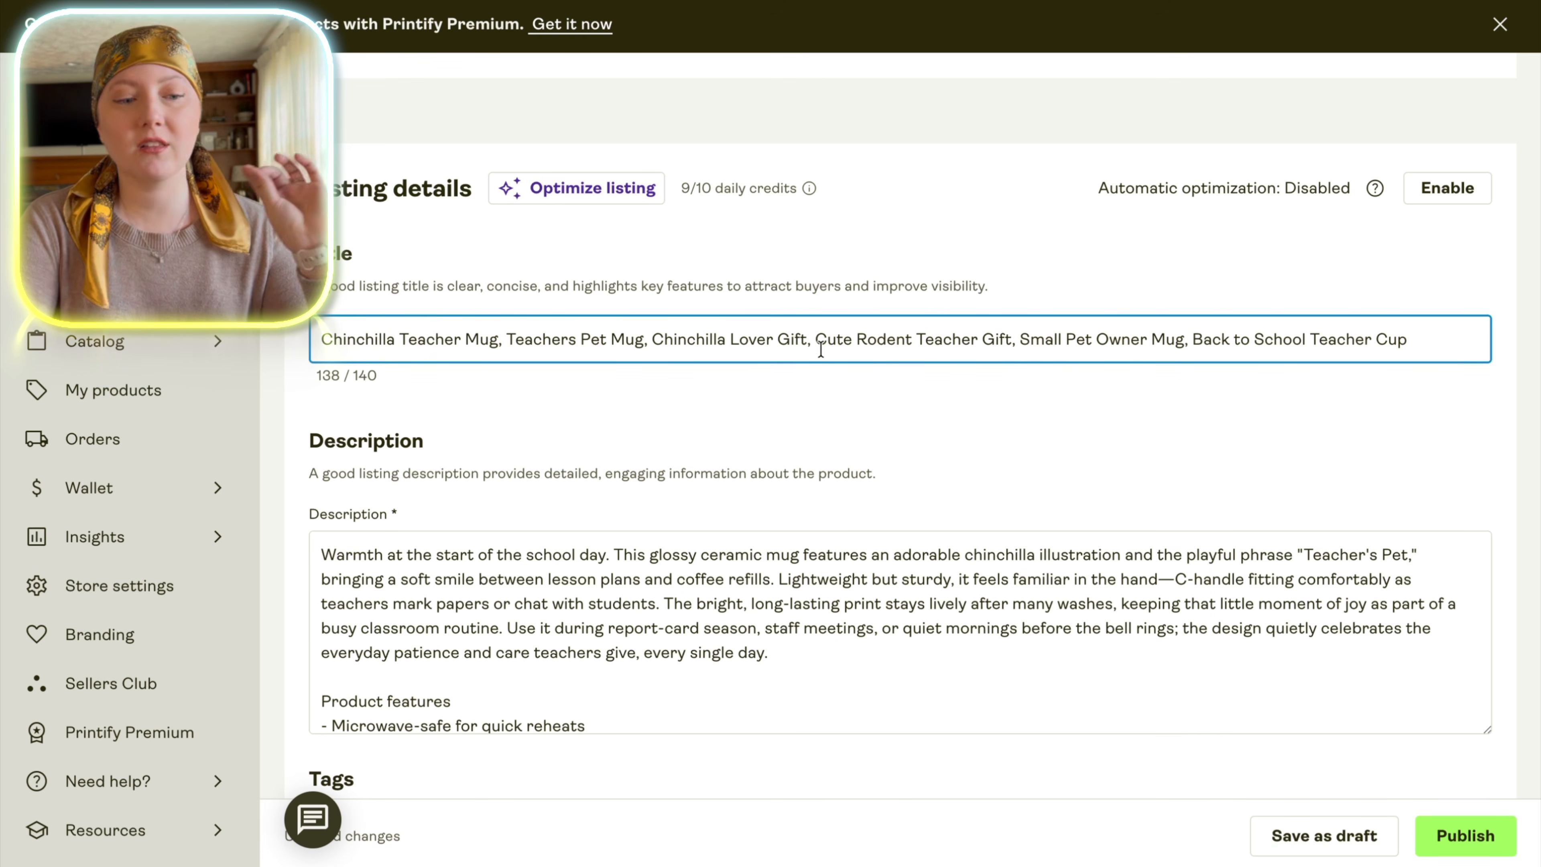
pyautogui.moveTo(814, 337); pyautogui.dragTo(857, 336)
pyautogui.click(1052, 337)
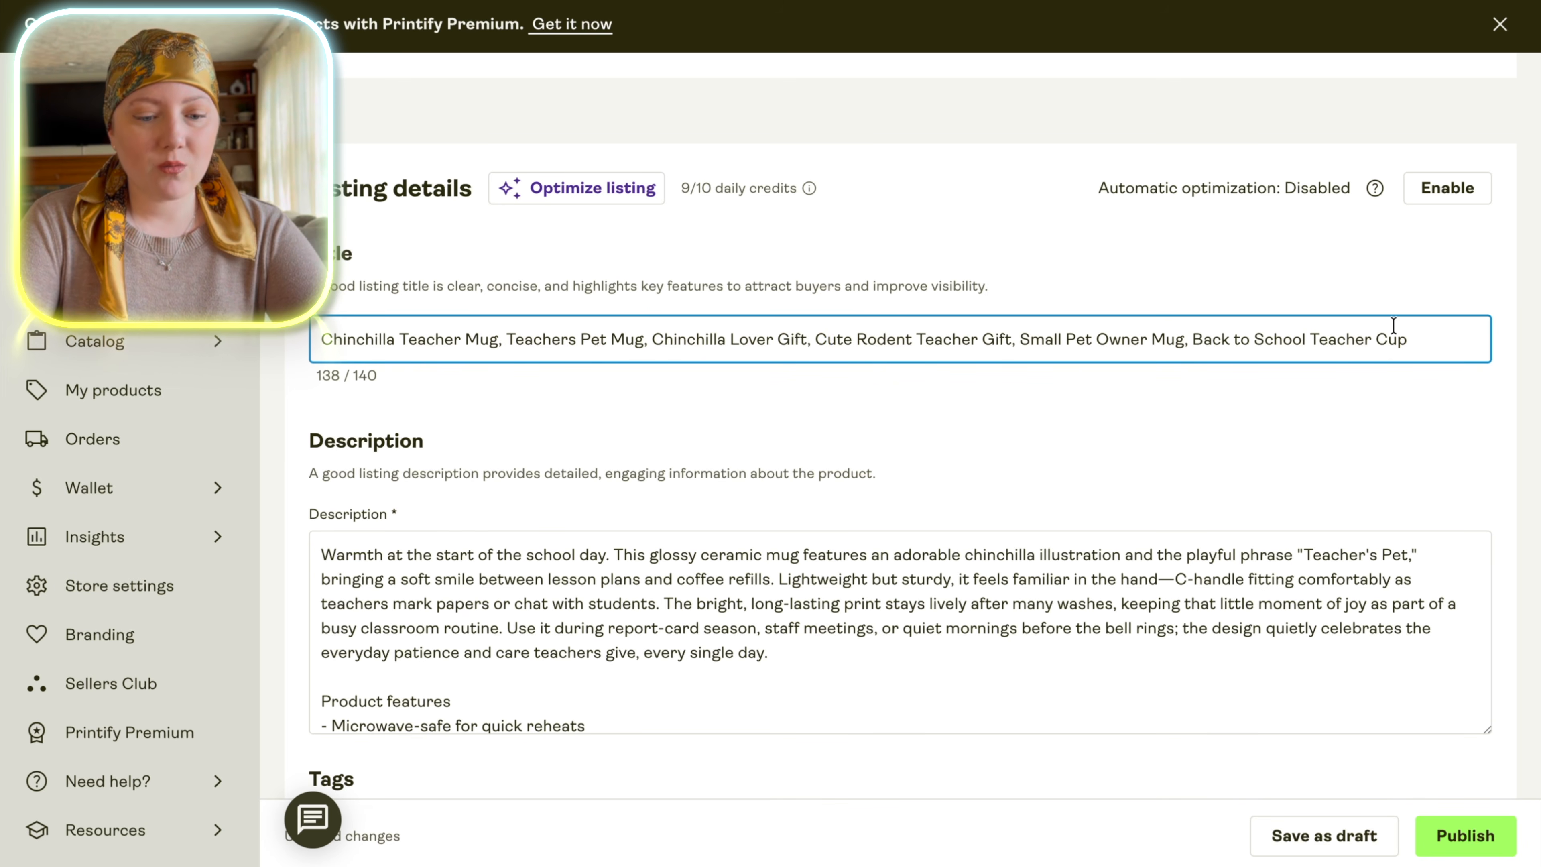
pyautogui.moveTo(1376, 337); pyautogui.dragTo(1418, 338)
# Change "Small Pet Owner Mug," to "Small Pet Owner Tumbler" in the title and remove the comma after "Teachers Pet Mug".
pyautogui.click(552, 338)
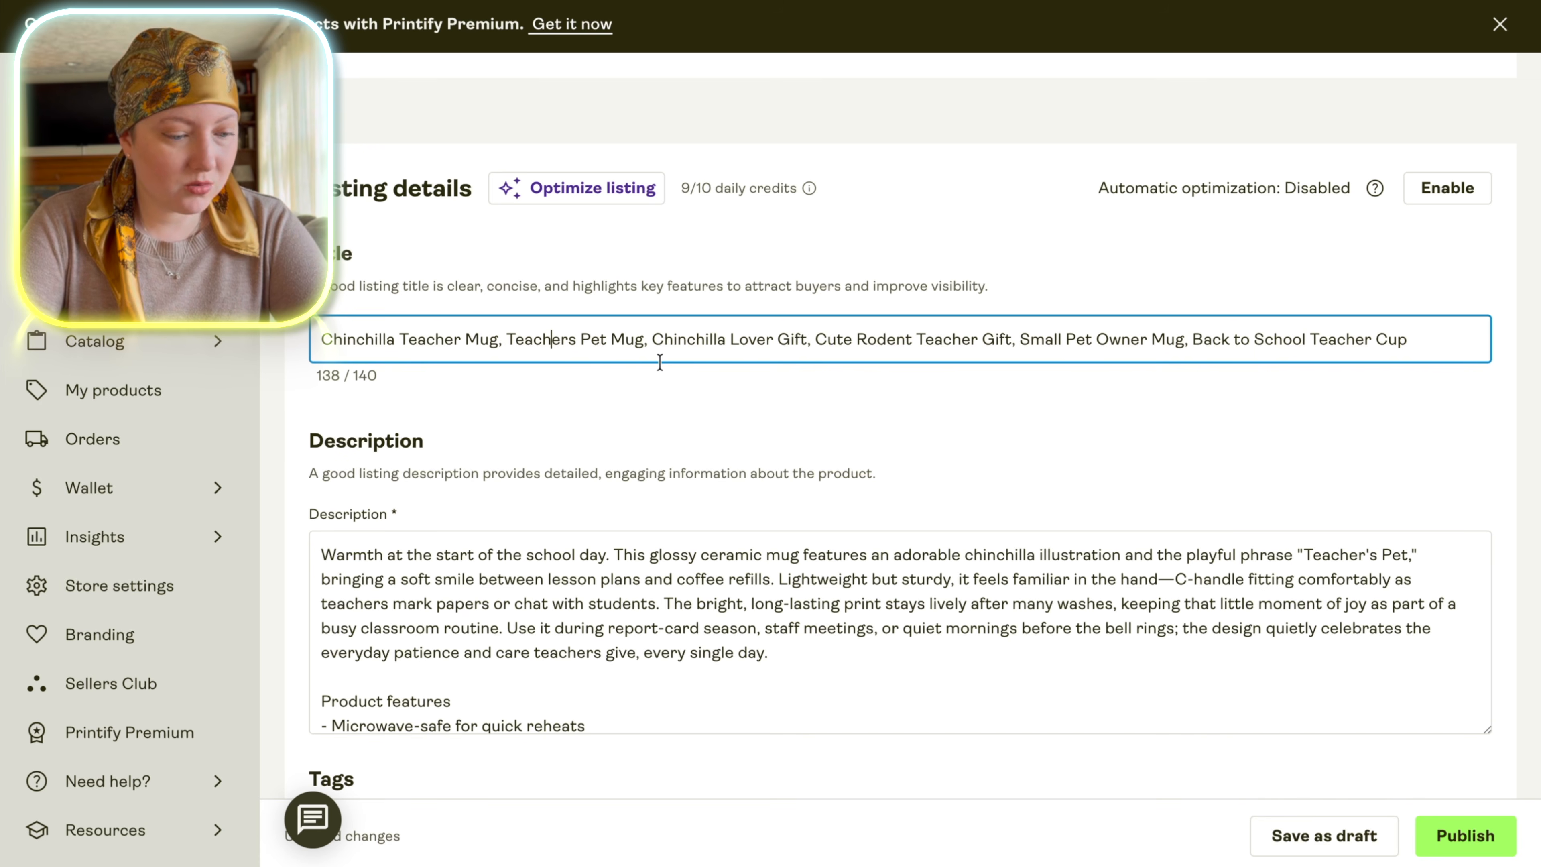
pyautogui.moveTo(1185, 335); pyautogui.dragTo(1152, 338)
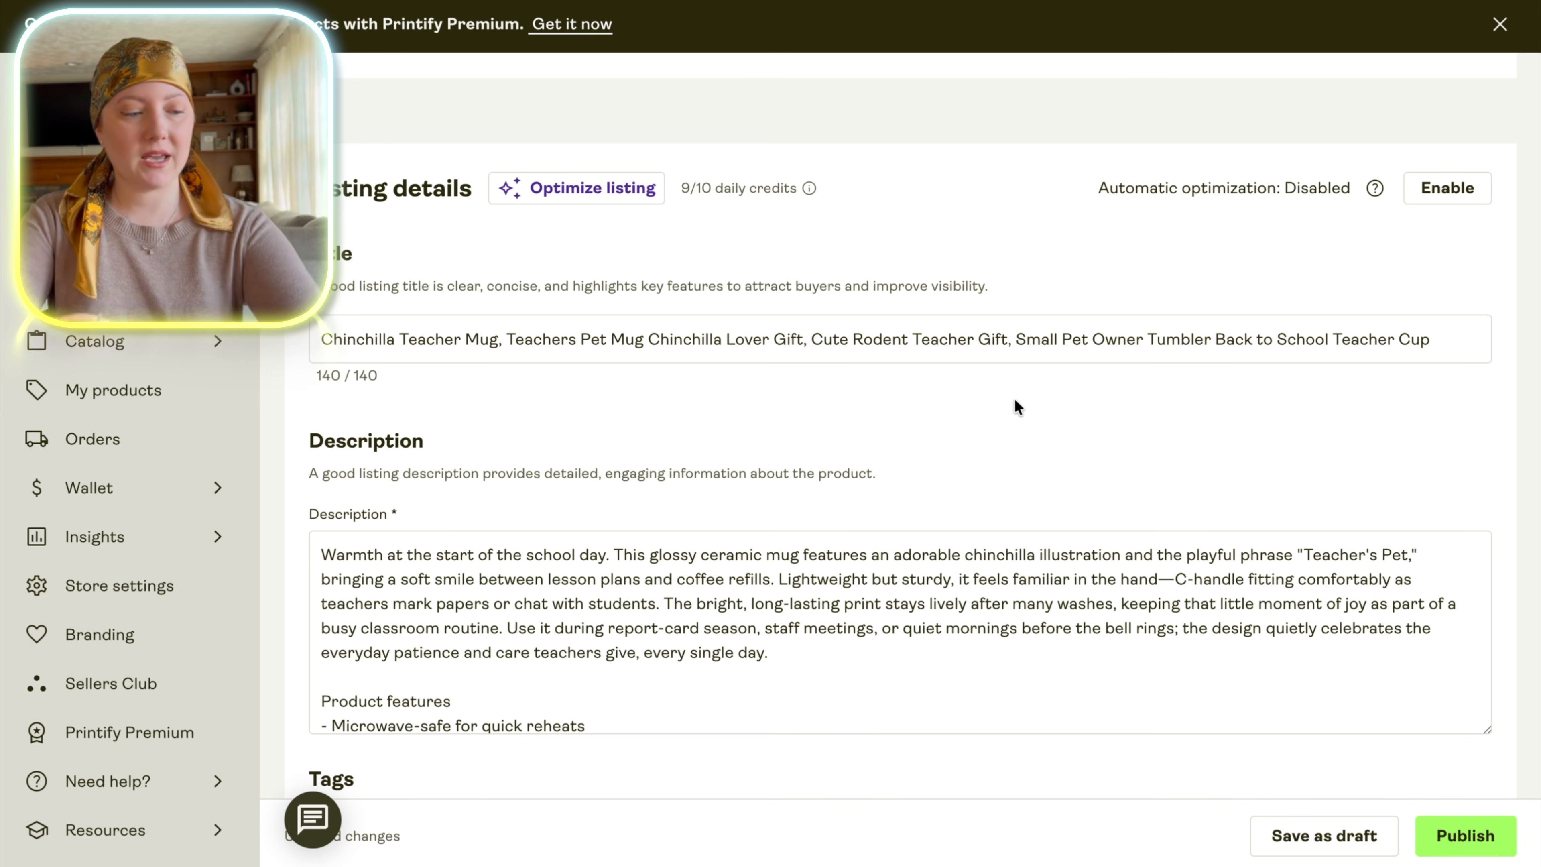
# Review the generated description's product features and its chinchilla, "Teacher's Pet" and school wording.
pyautogui.scroll(-7, 1017, 406)
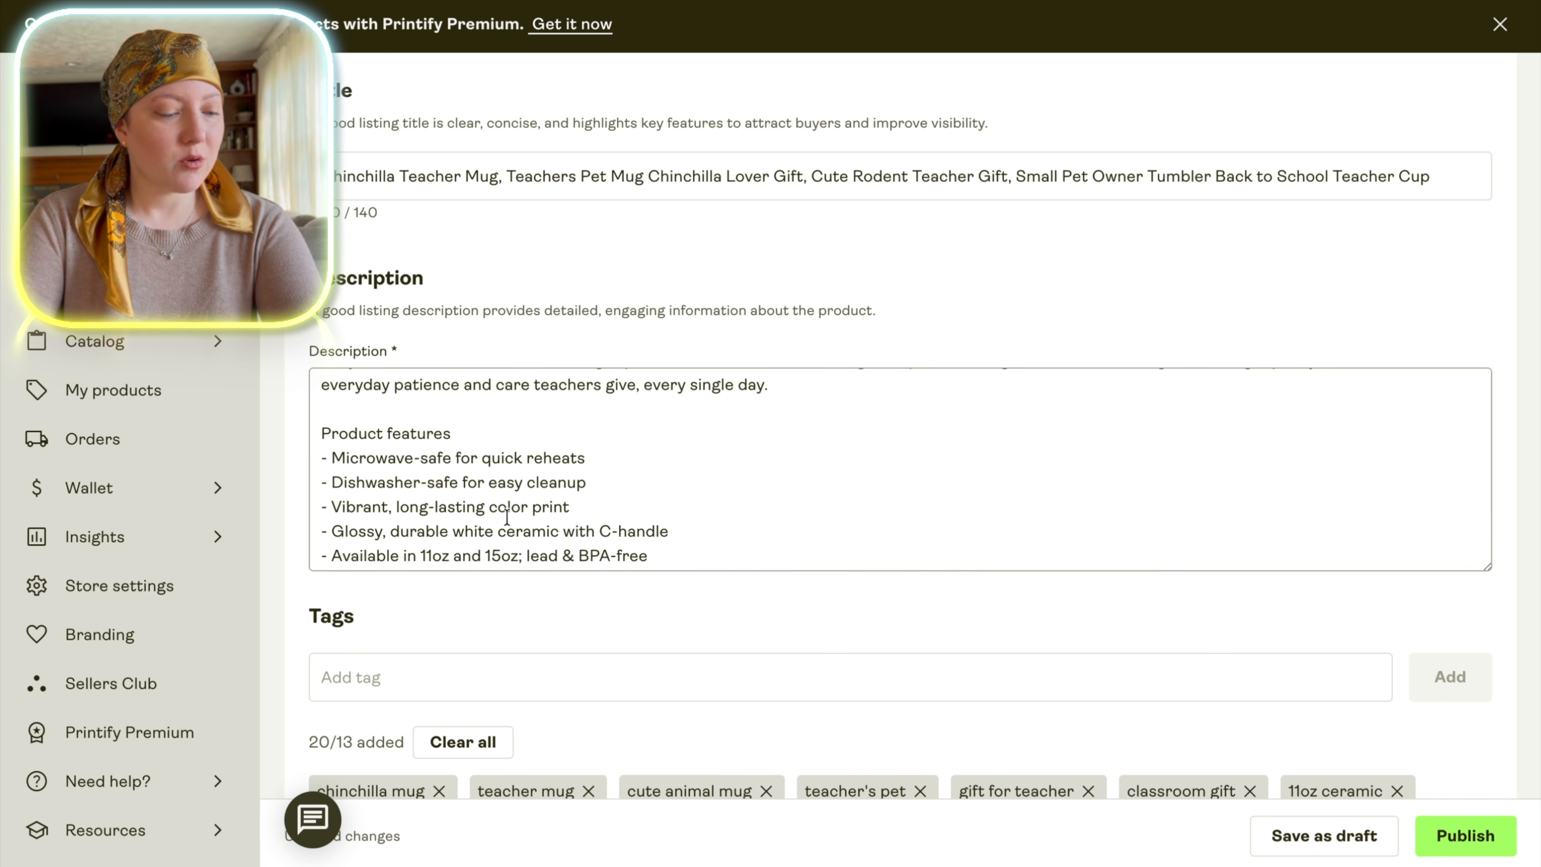
pyautogui.scroll(4, 506, 517)
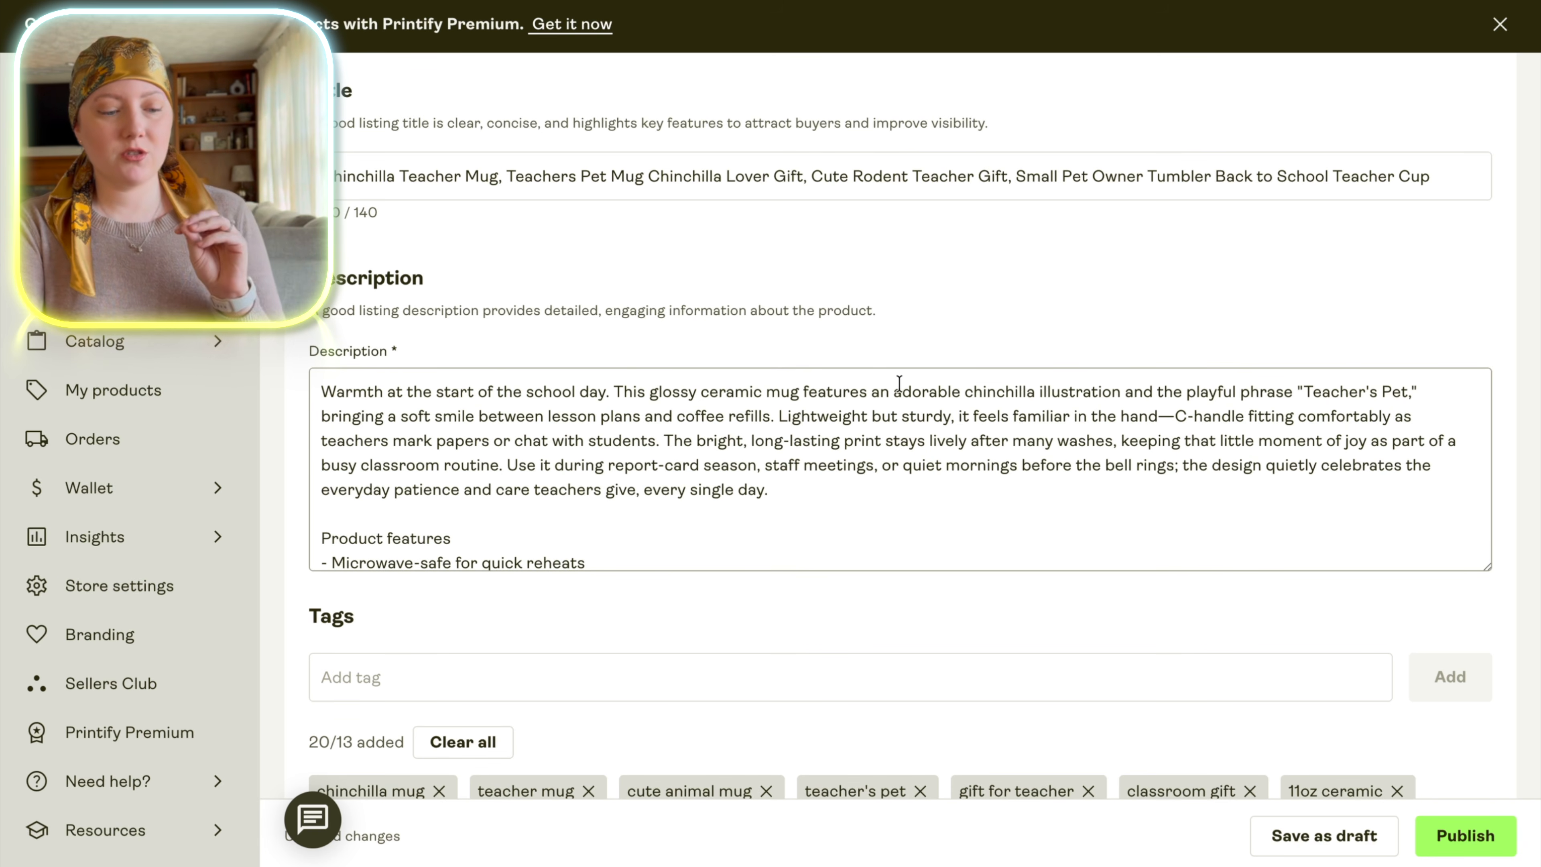
pyautogui.click(967, 388)
pyautogui.moveTo(967, 389); pyautogui.dragTo(1038, 392)
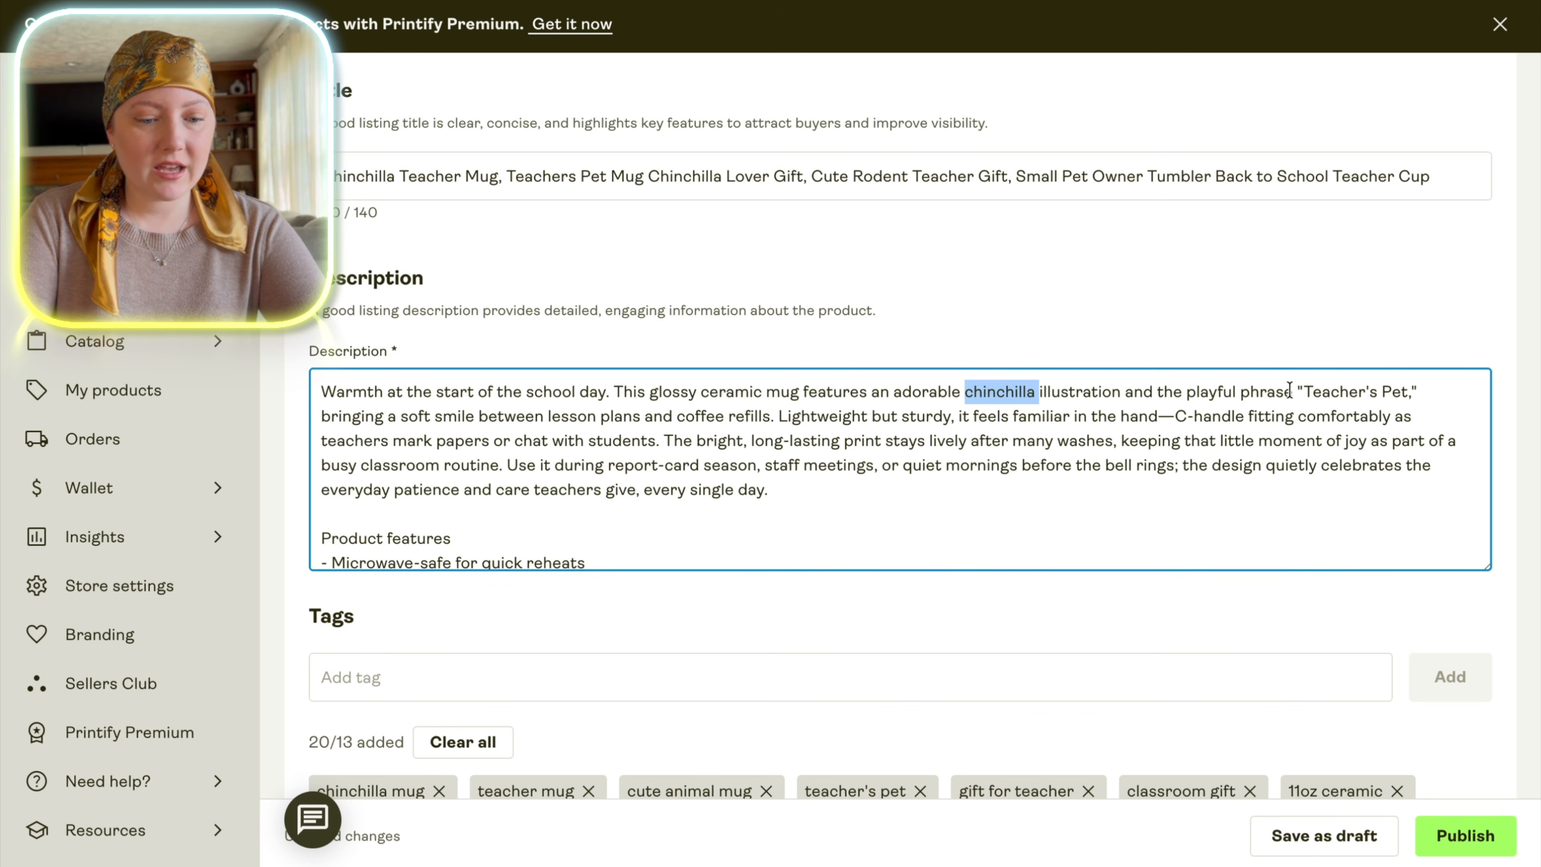
pyautogui.moveTo(1307, 392); pyautogui.dragTo(1401, 392)
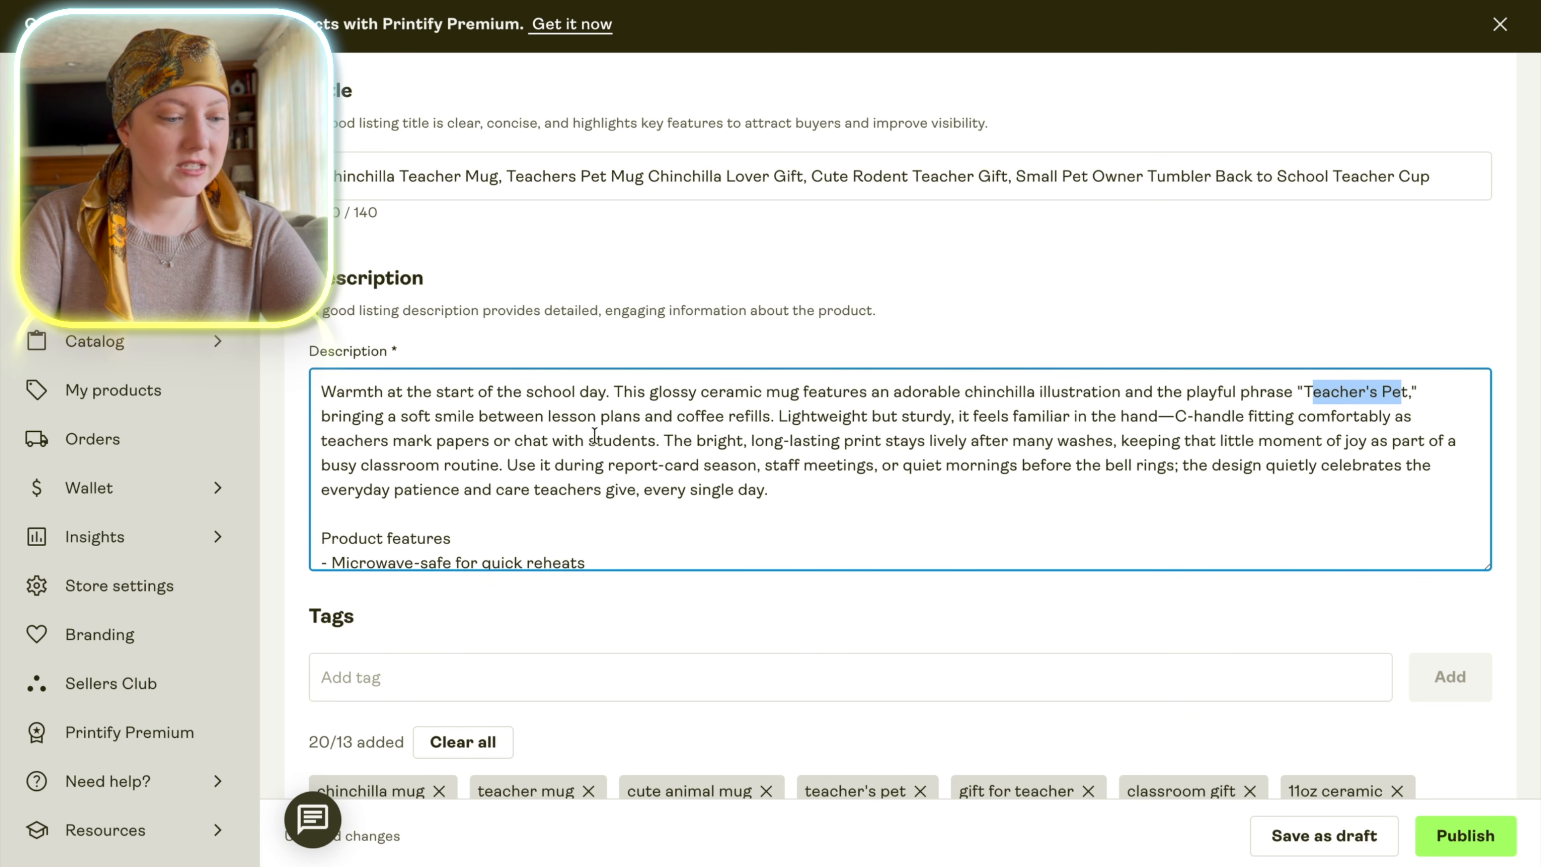
pyautogui.moveTo(533, 394); pyautogui.dragTo(568, 394)
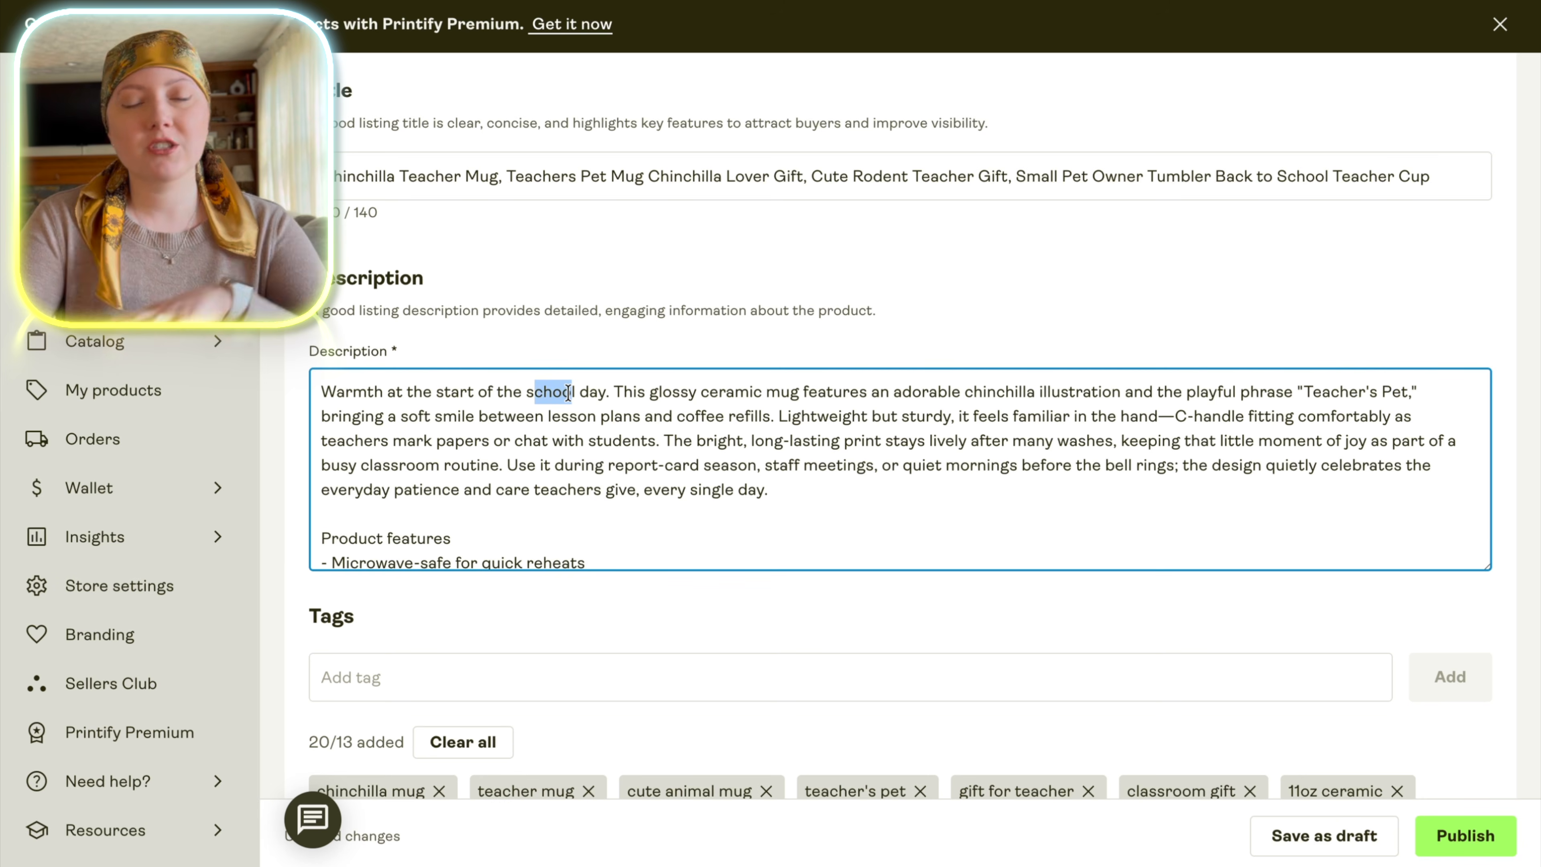
pyautogui.click(482, 346)
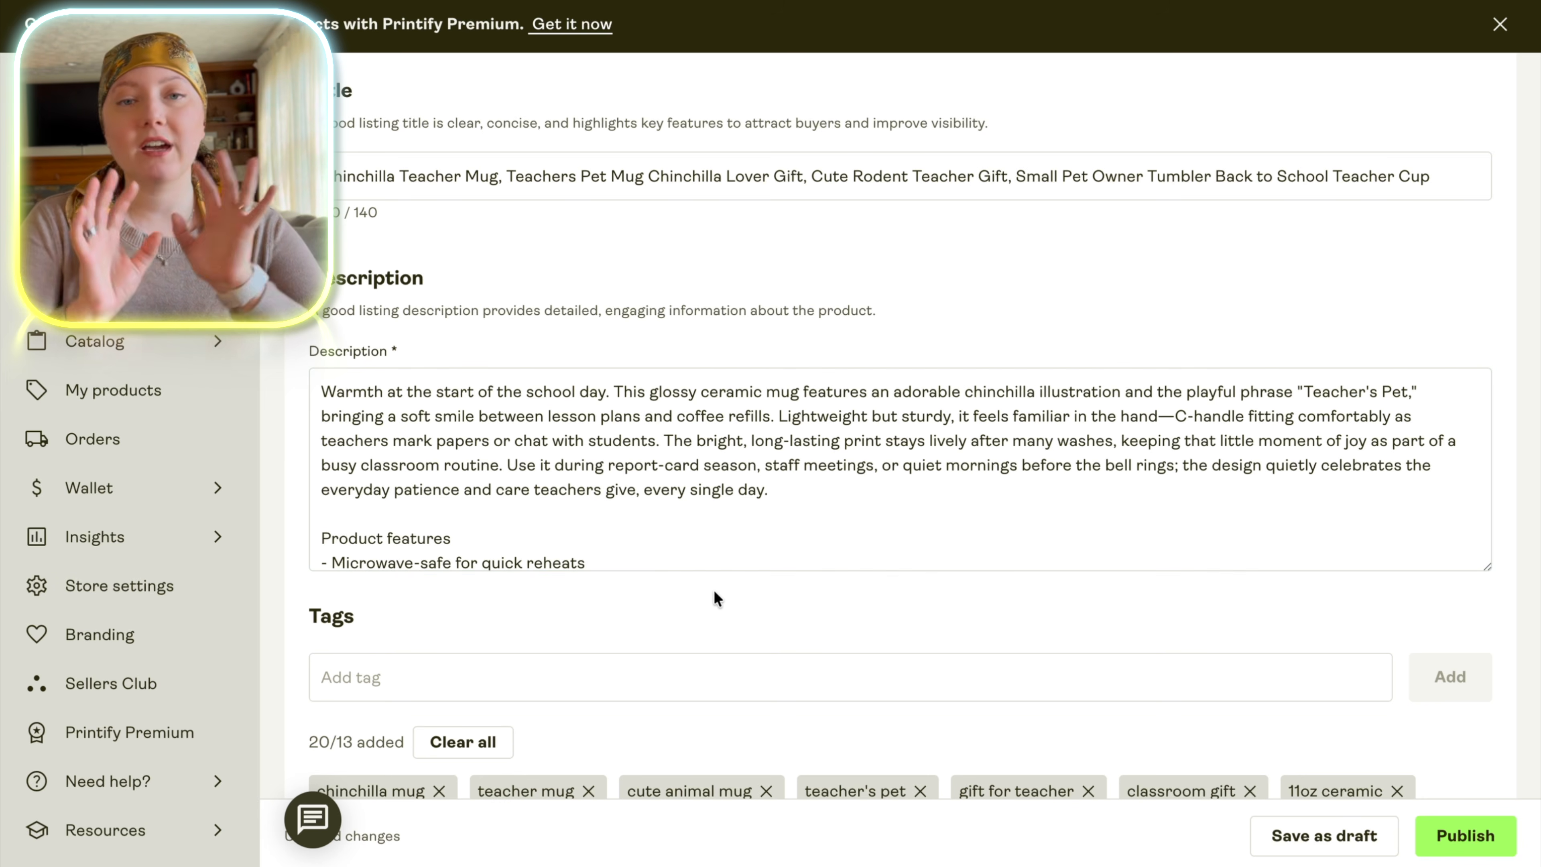
# Remove the tags cute animal mug, cozy coffee mug, desk coffee mug, teacher endearment, small batch mug, 11oz ceramic and 15oz coffee mug.
pyautogui.scroll(-6, 714, 592)
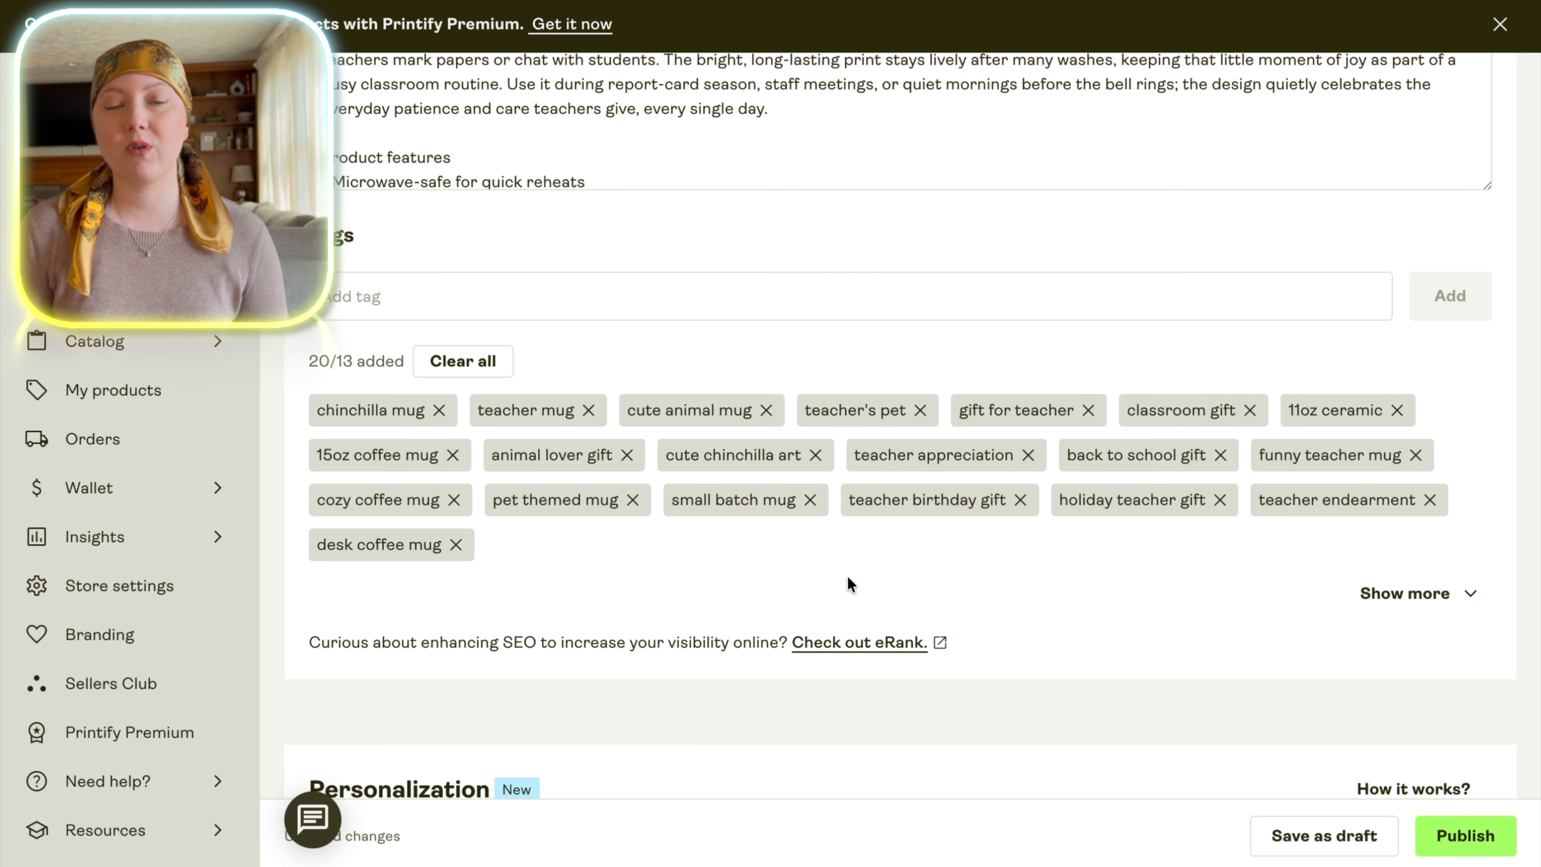
pyautogui.click(766, 410)
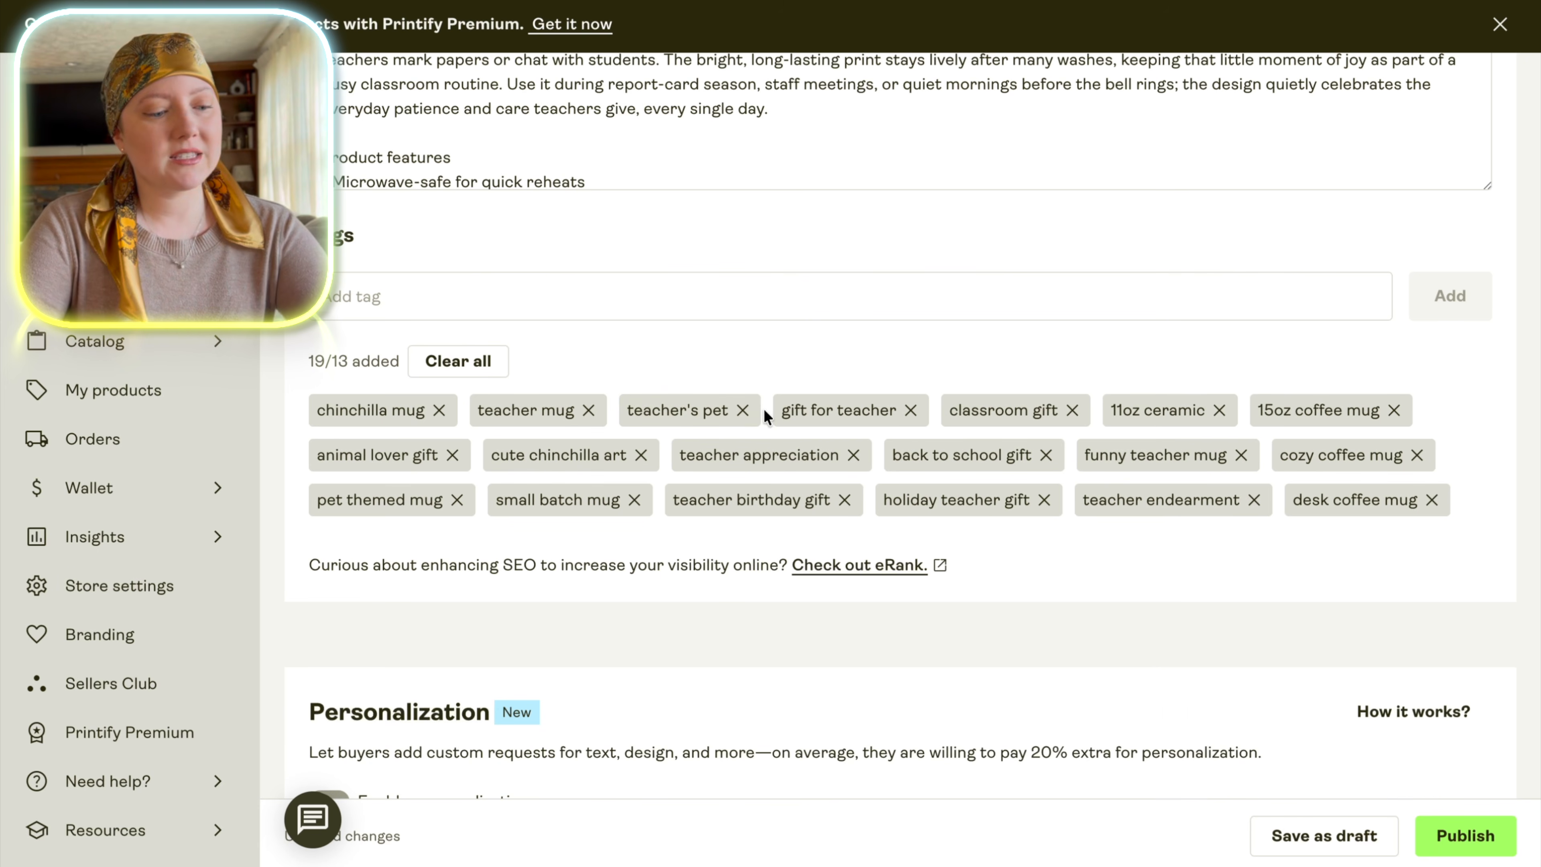
pyautogui.click(1418, 455)
pyautogui.click(1254, 500)
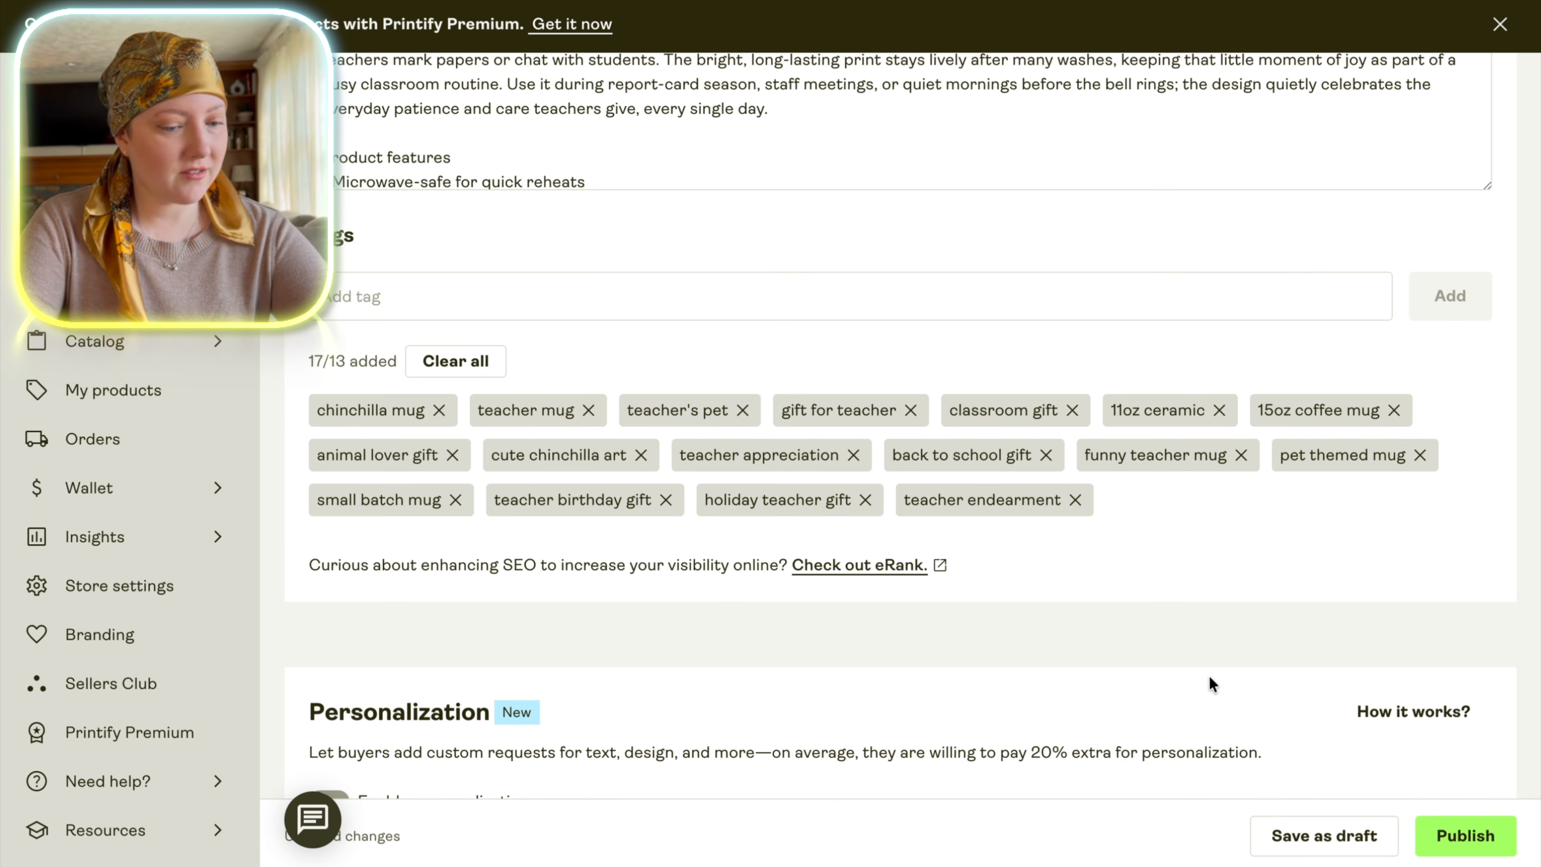
pyautogui.click(1075, 500)
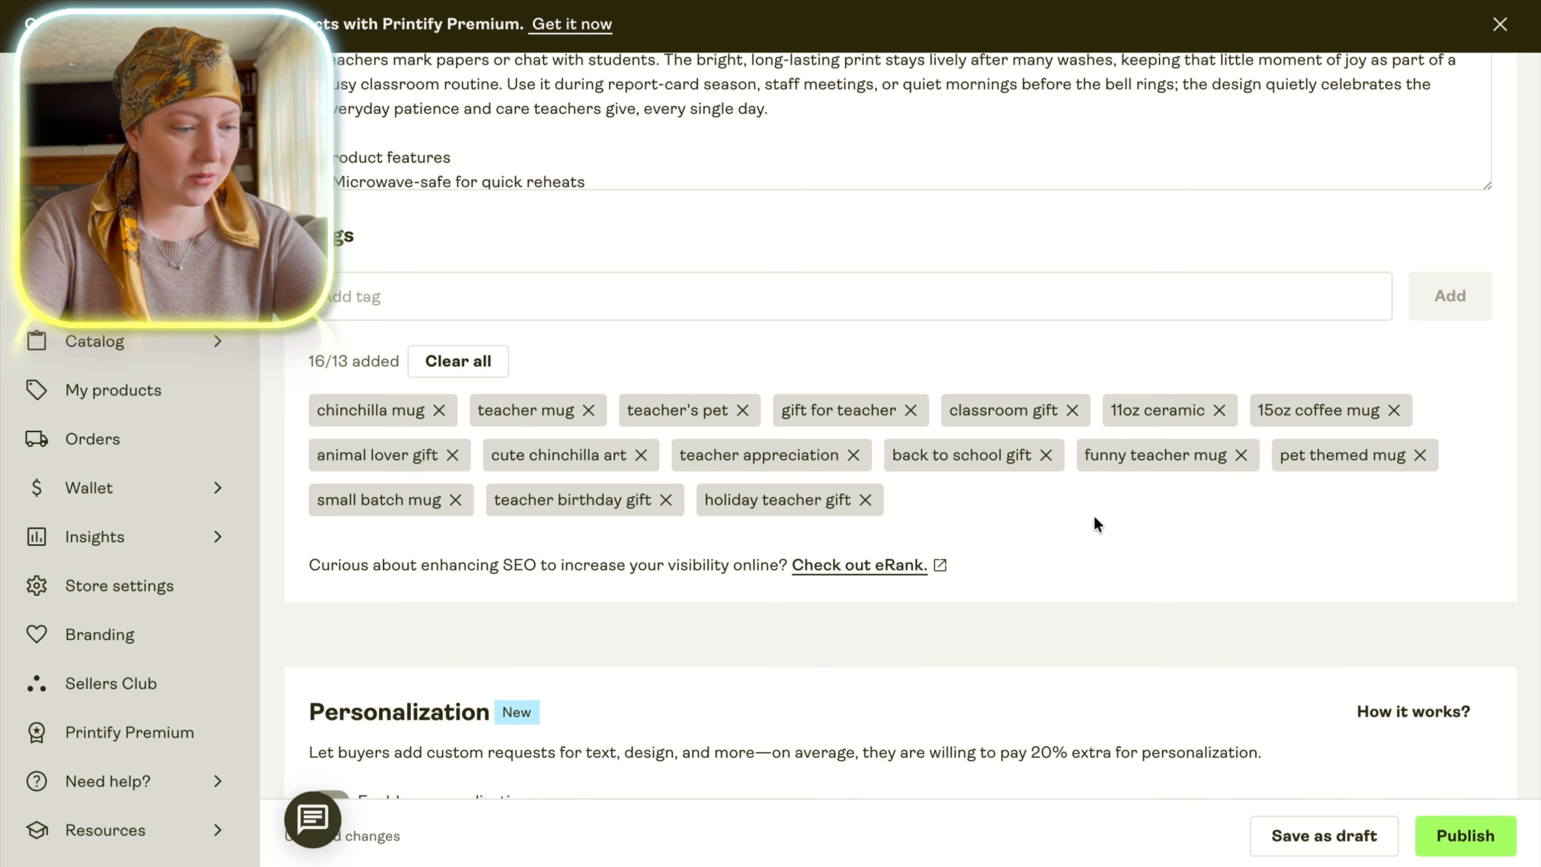
pyautogui.click(455, 499)
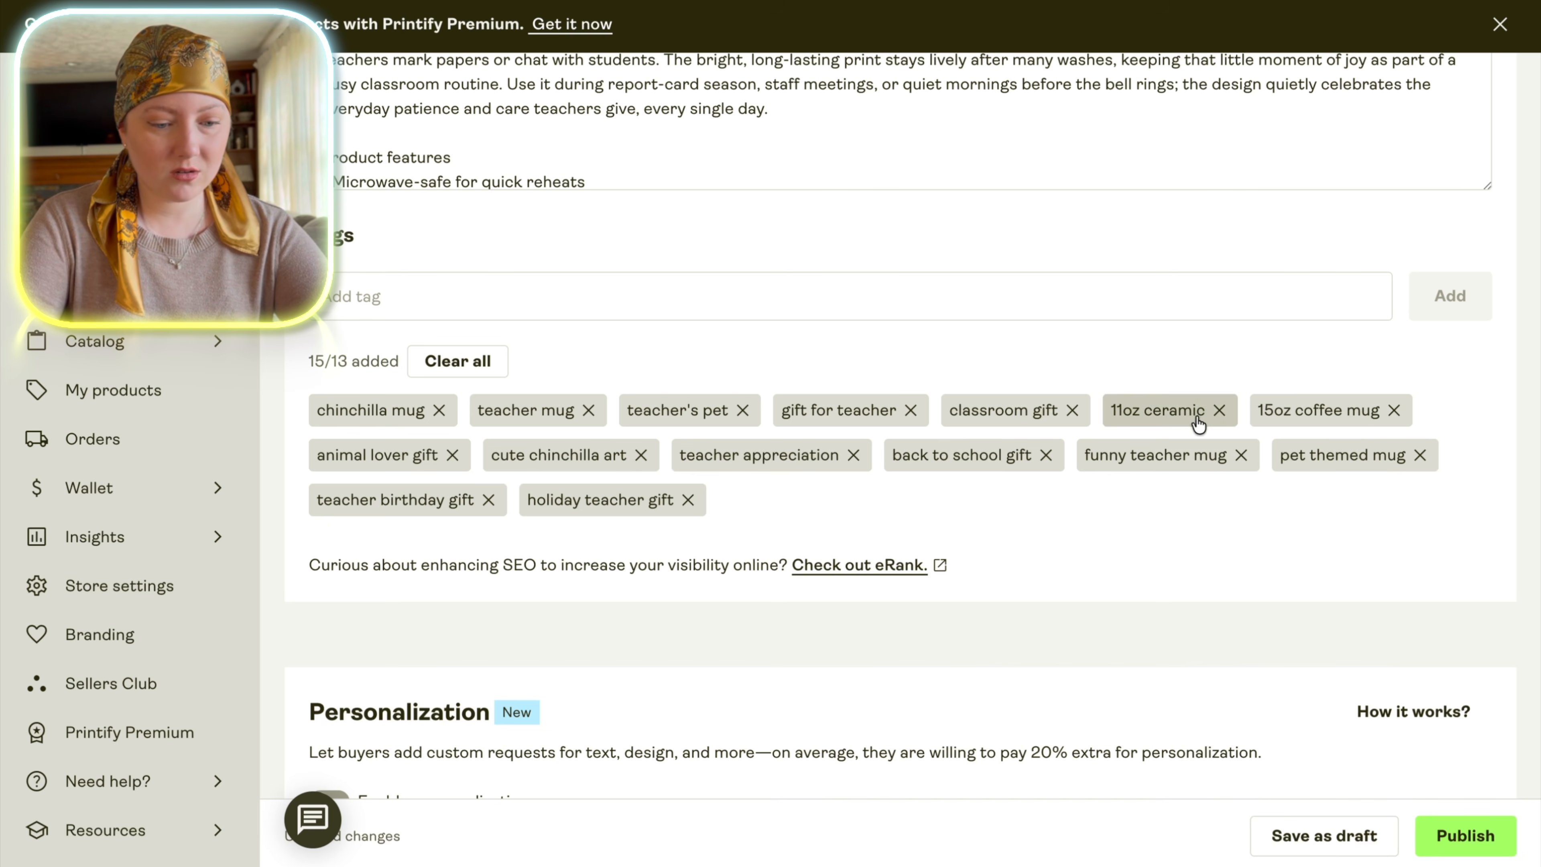
pyautogui.click(1219, 410)
pyautogui.click(1246, 413)
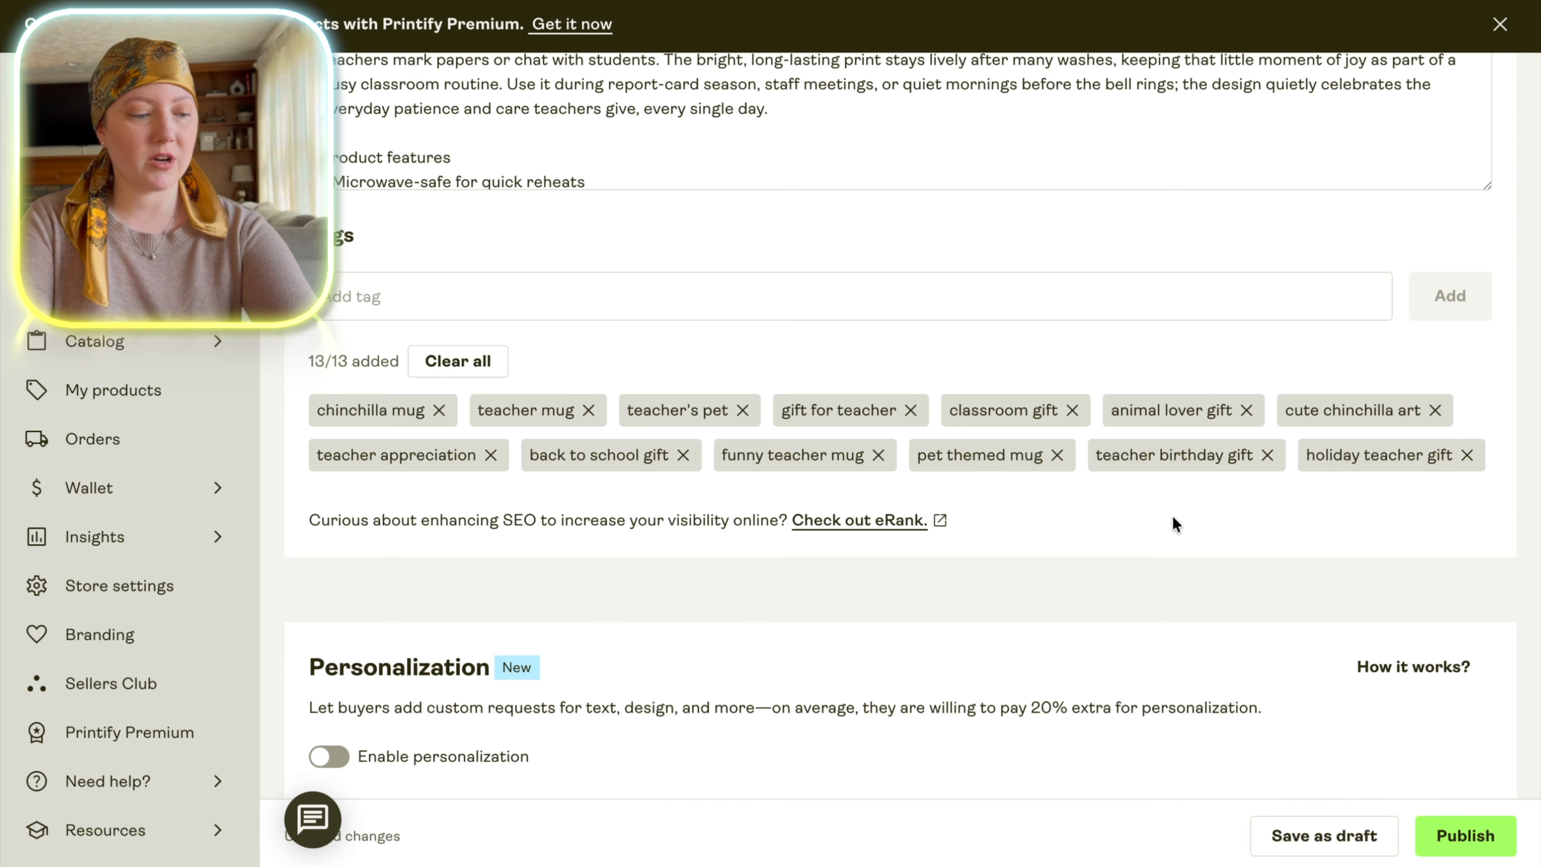
# Set the retail price of the 11oz mug variant to USD 16.99.
pyautogui.scroll(-10, 1174, 523)
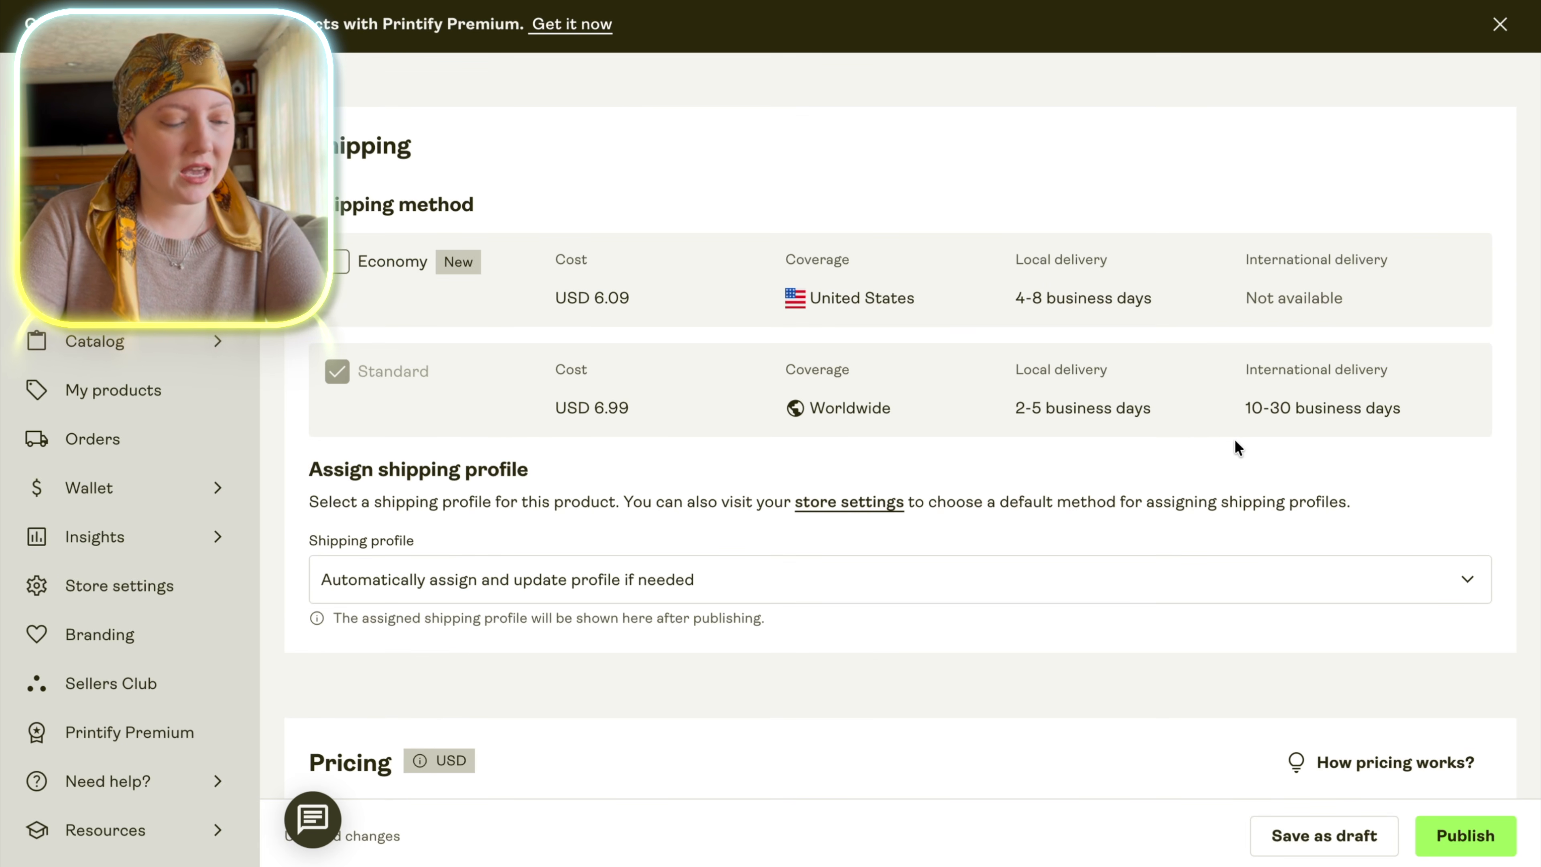
pyautogui.scroll(-8, 1238, 448)
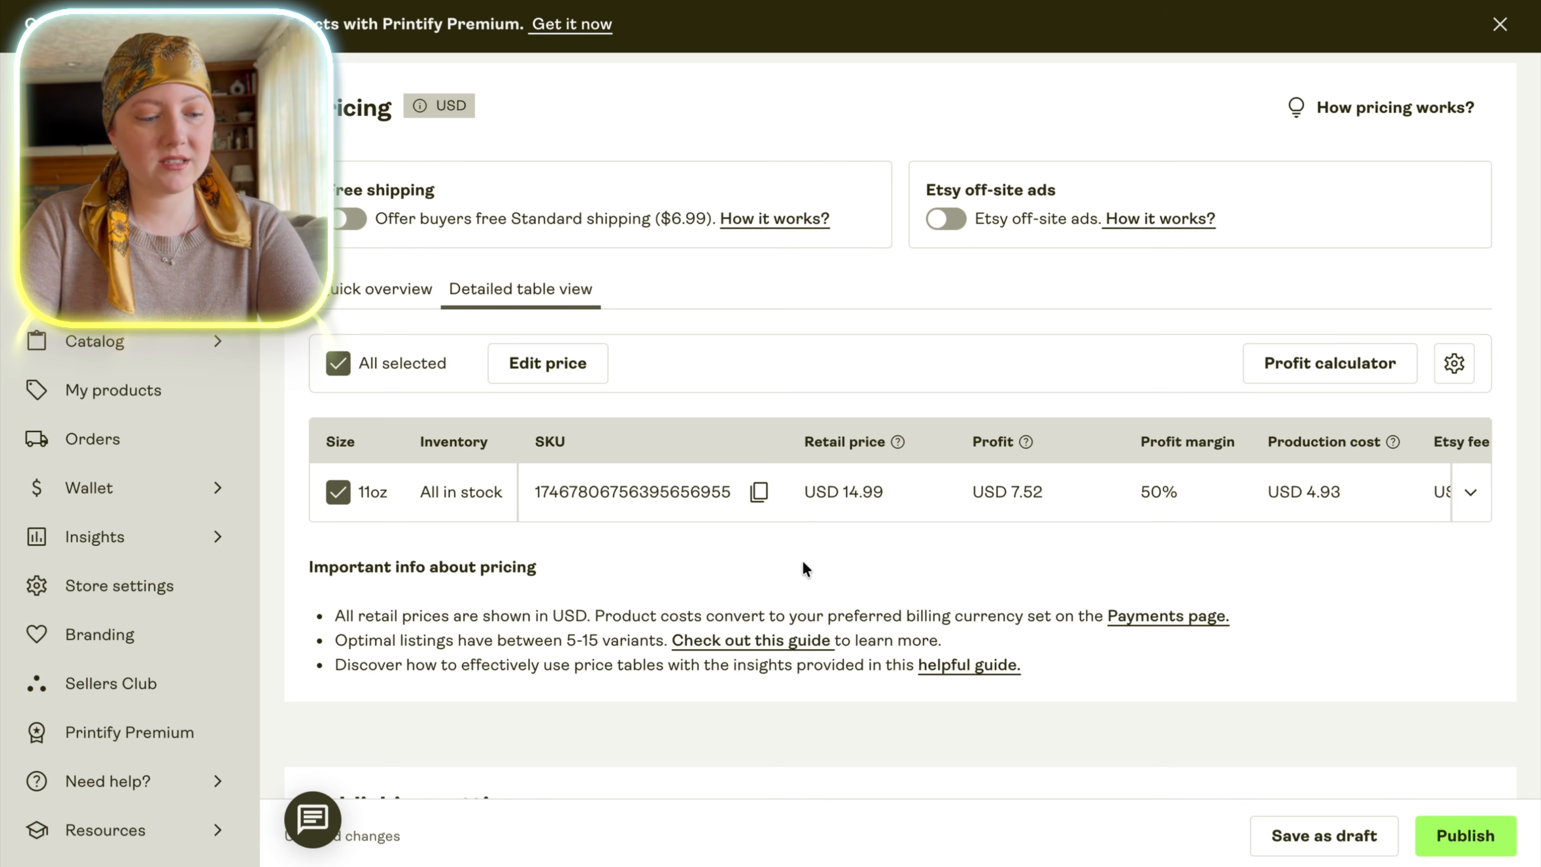
pyautogui.click(548, 363)
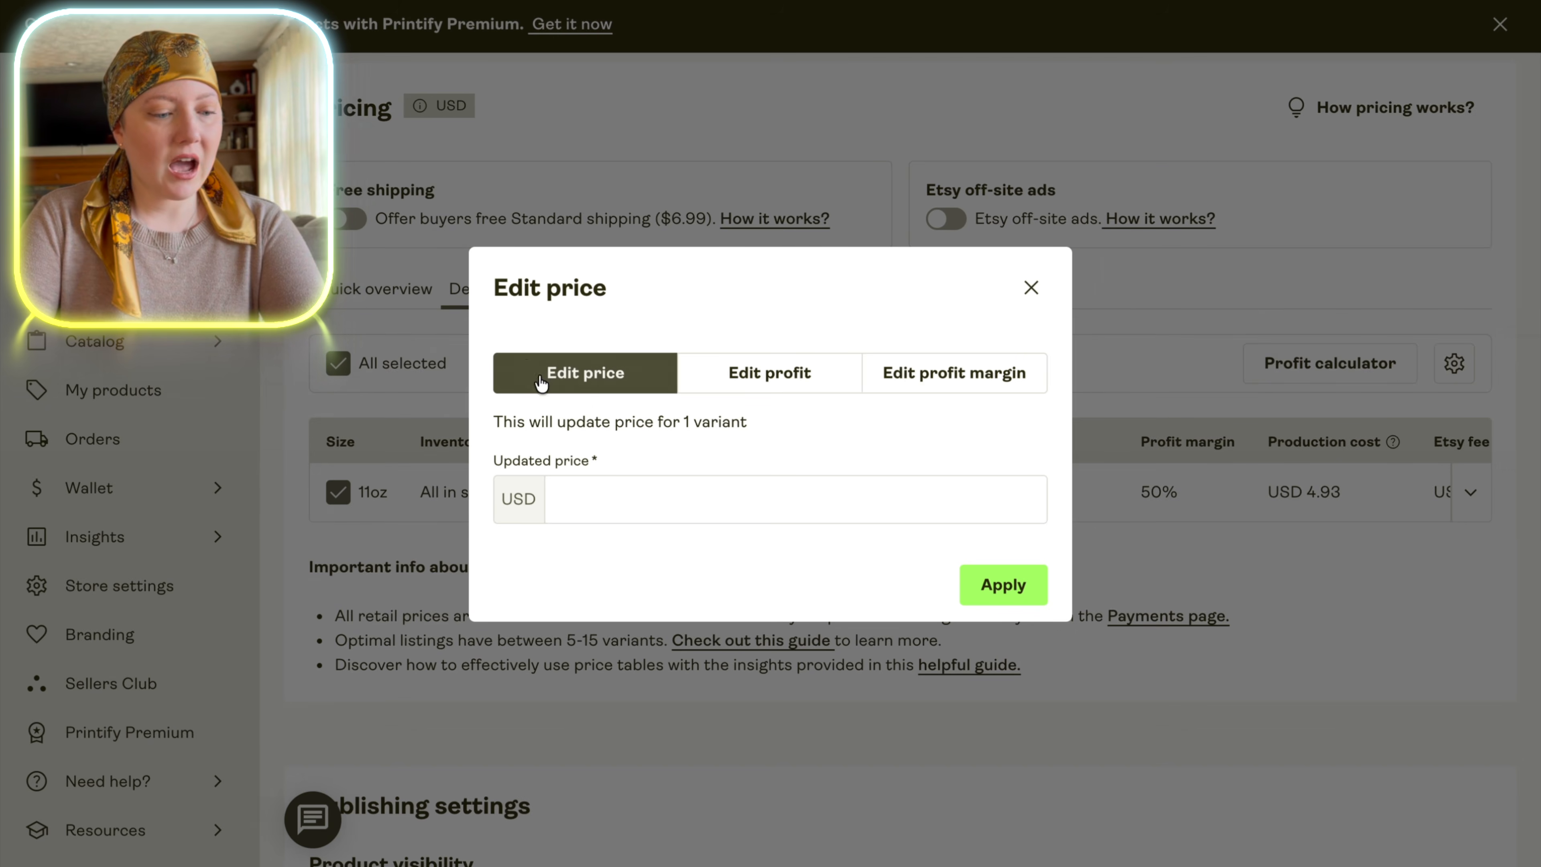
pyautogui.click(630, 513)
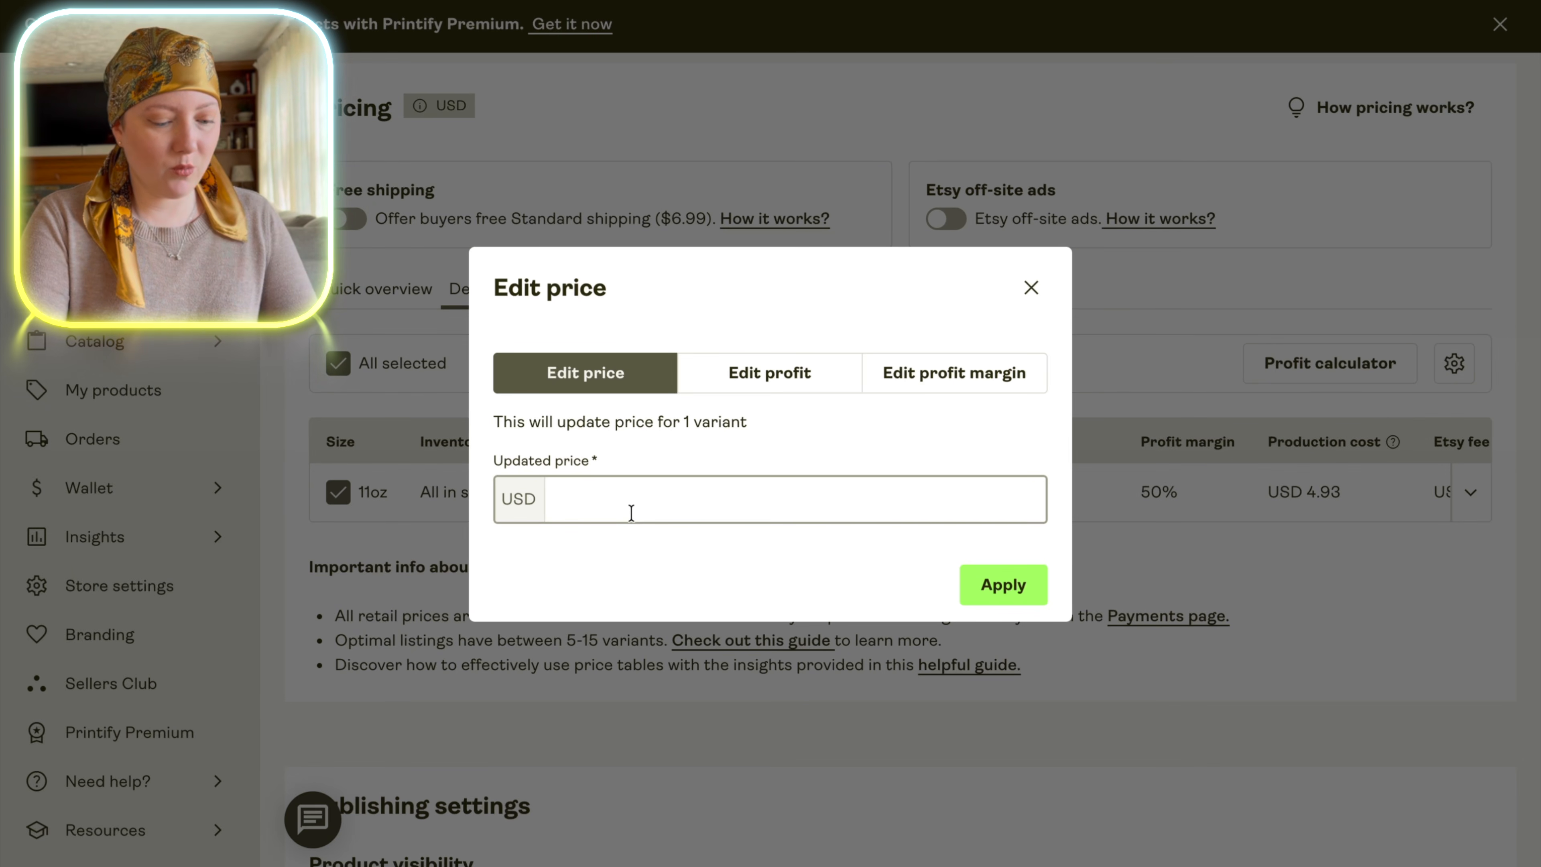
pyautogui.write('16.99')
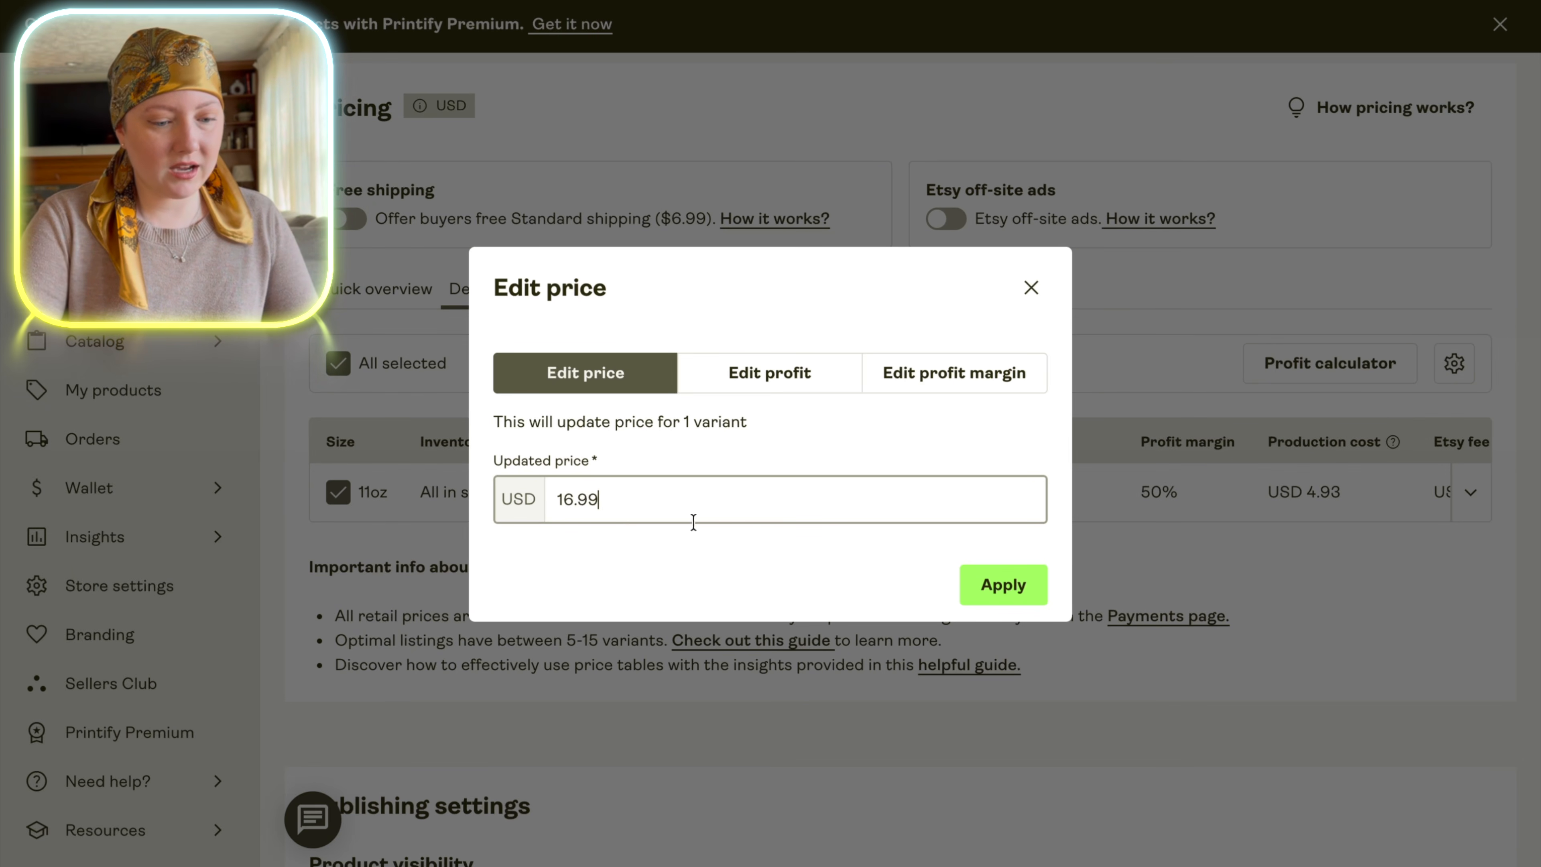
pyautogui.click(967, 580)
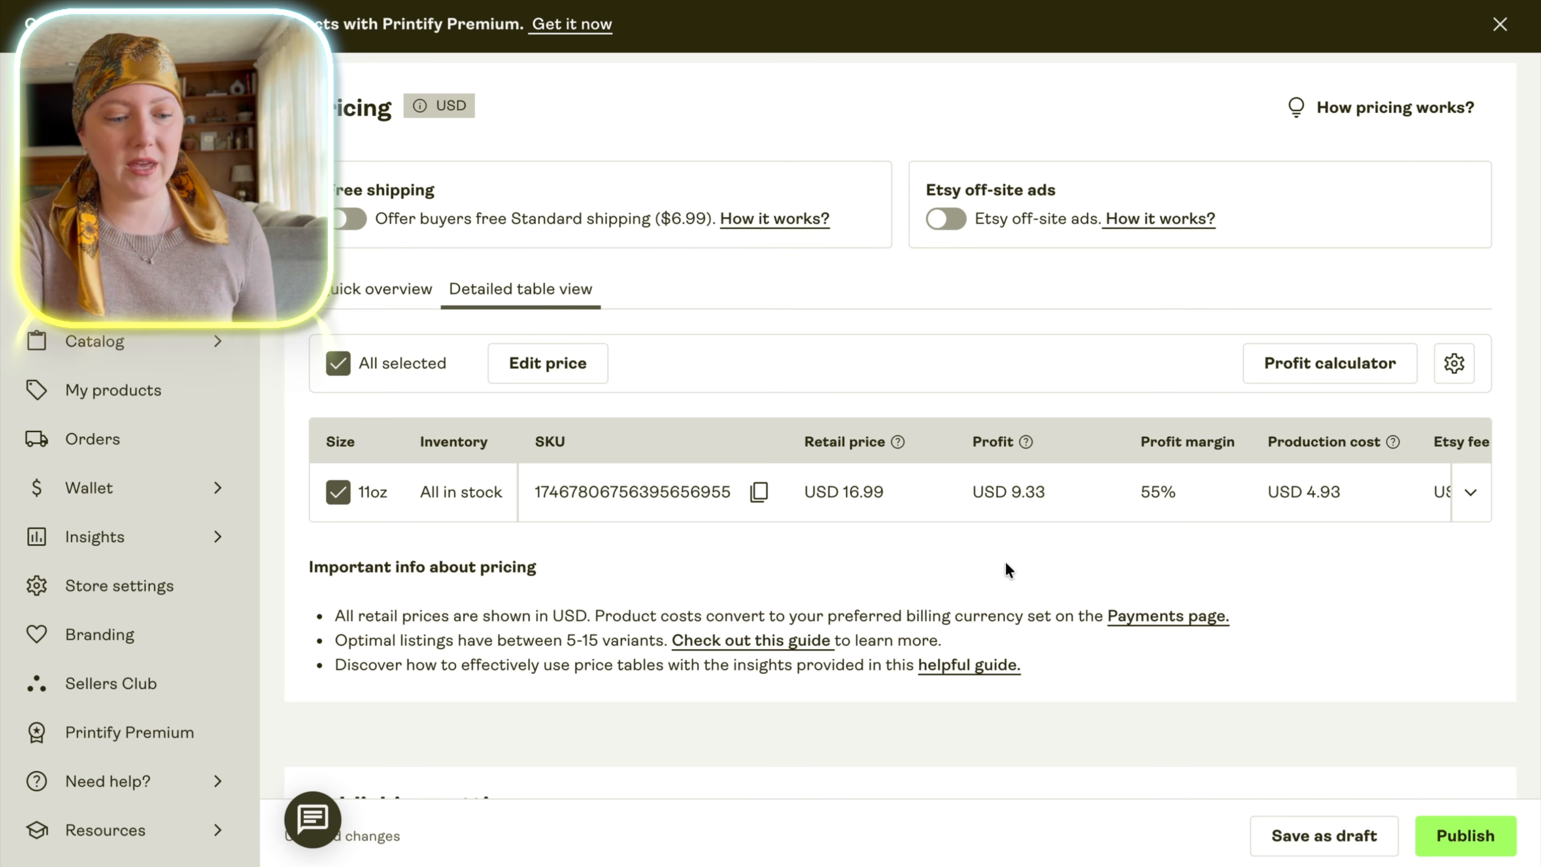
# Check the publishing and sync settings, keeping mockups and tags synced, and publish the mug to the Etsy store.
pyautogui.scroll(-1, 1006, 564)
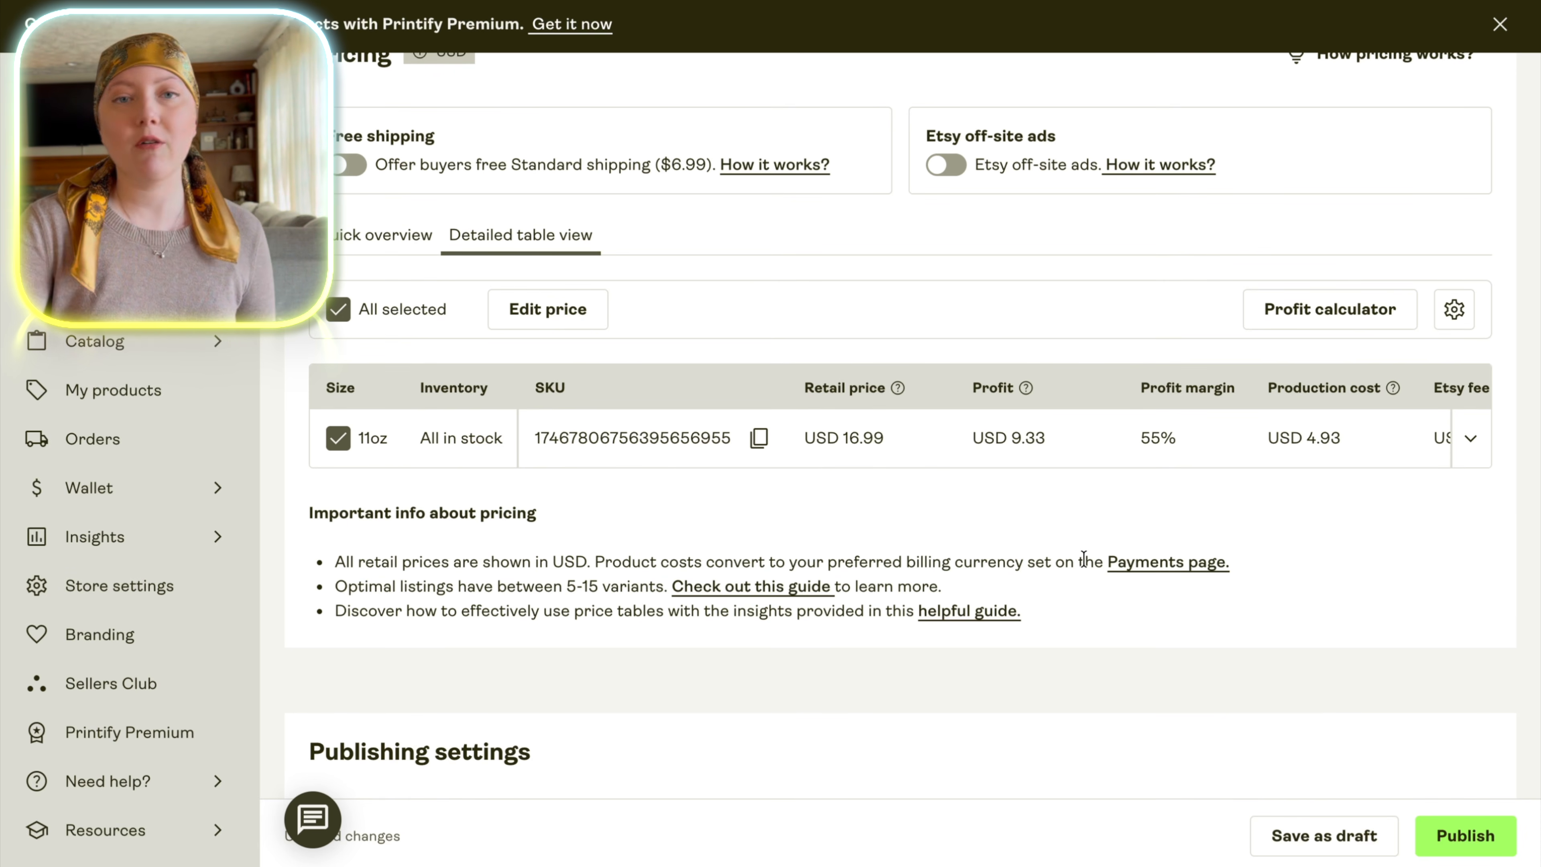
pyautogui.scroll(-12, 1359, 534)
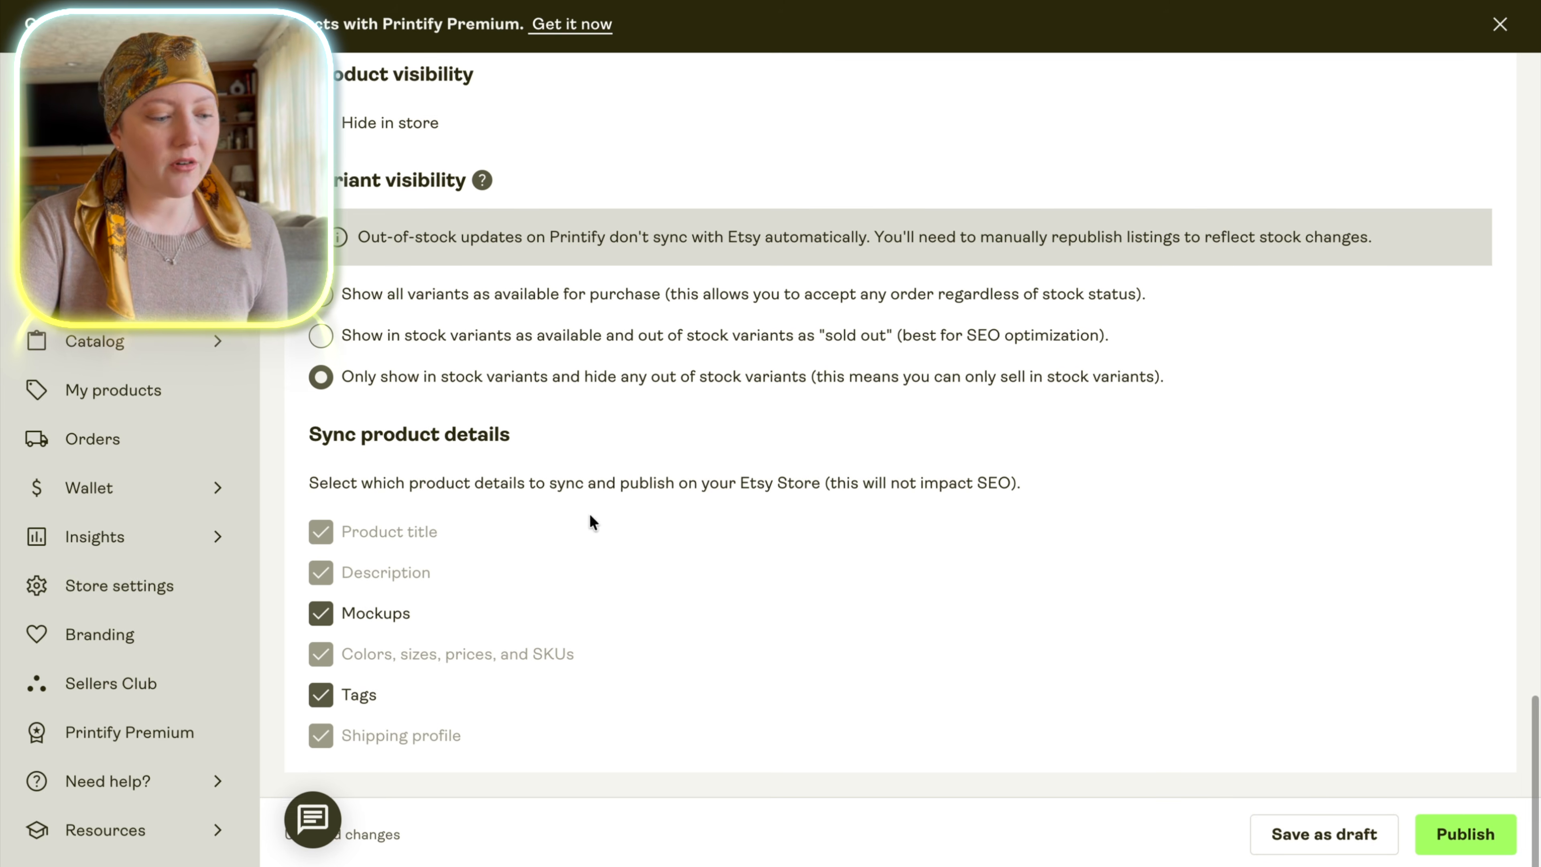
pyautogui.click(1465, 836)
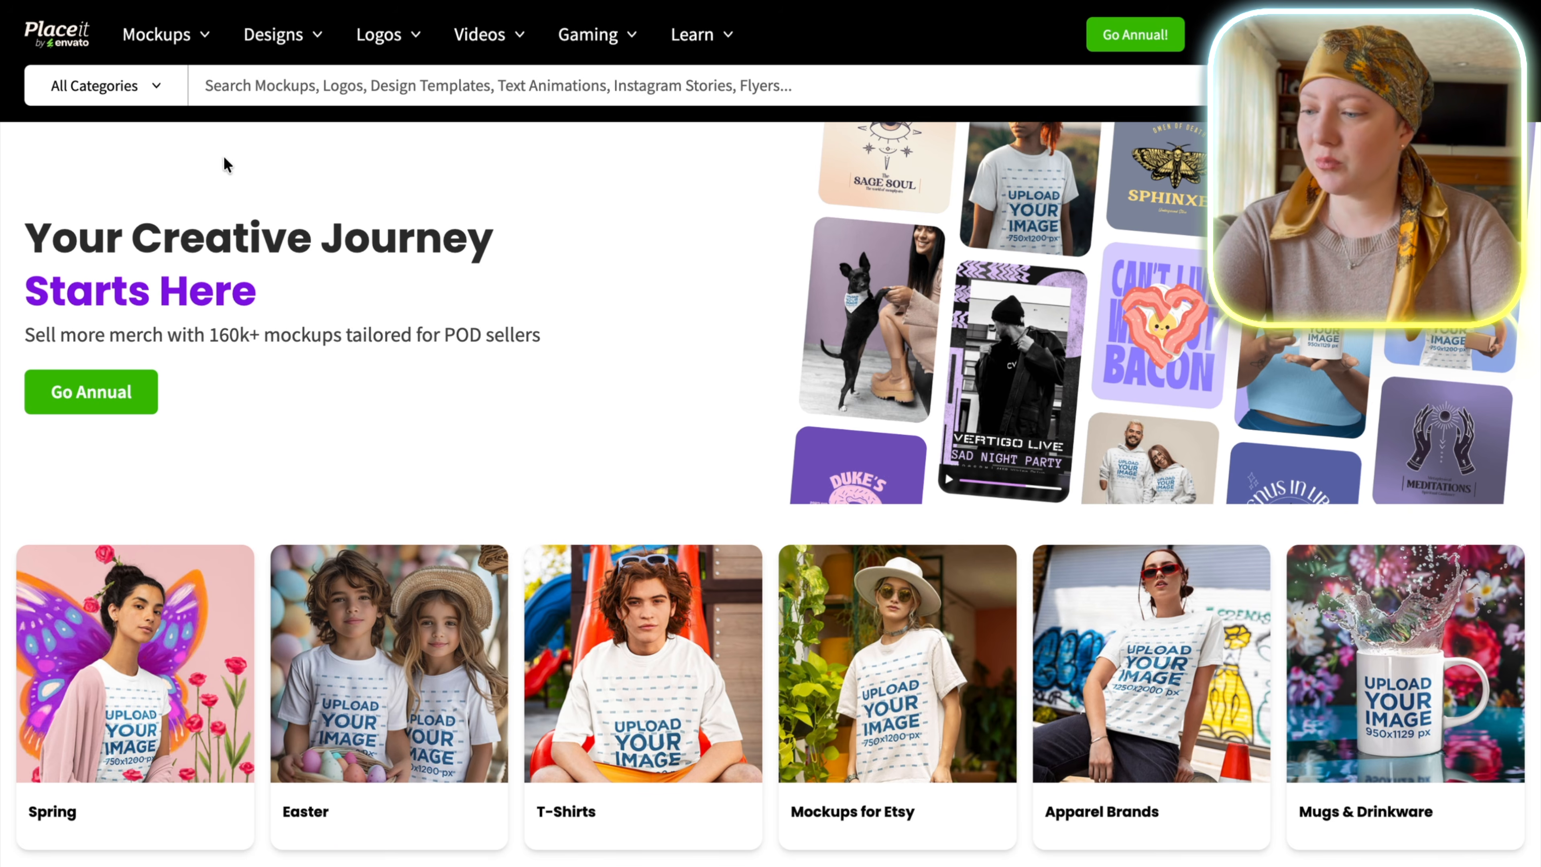
# Browse the mockup categories and templates on the Placeit homepage.
pyautogui.scroll(-2, 746, 303)
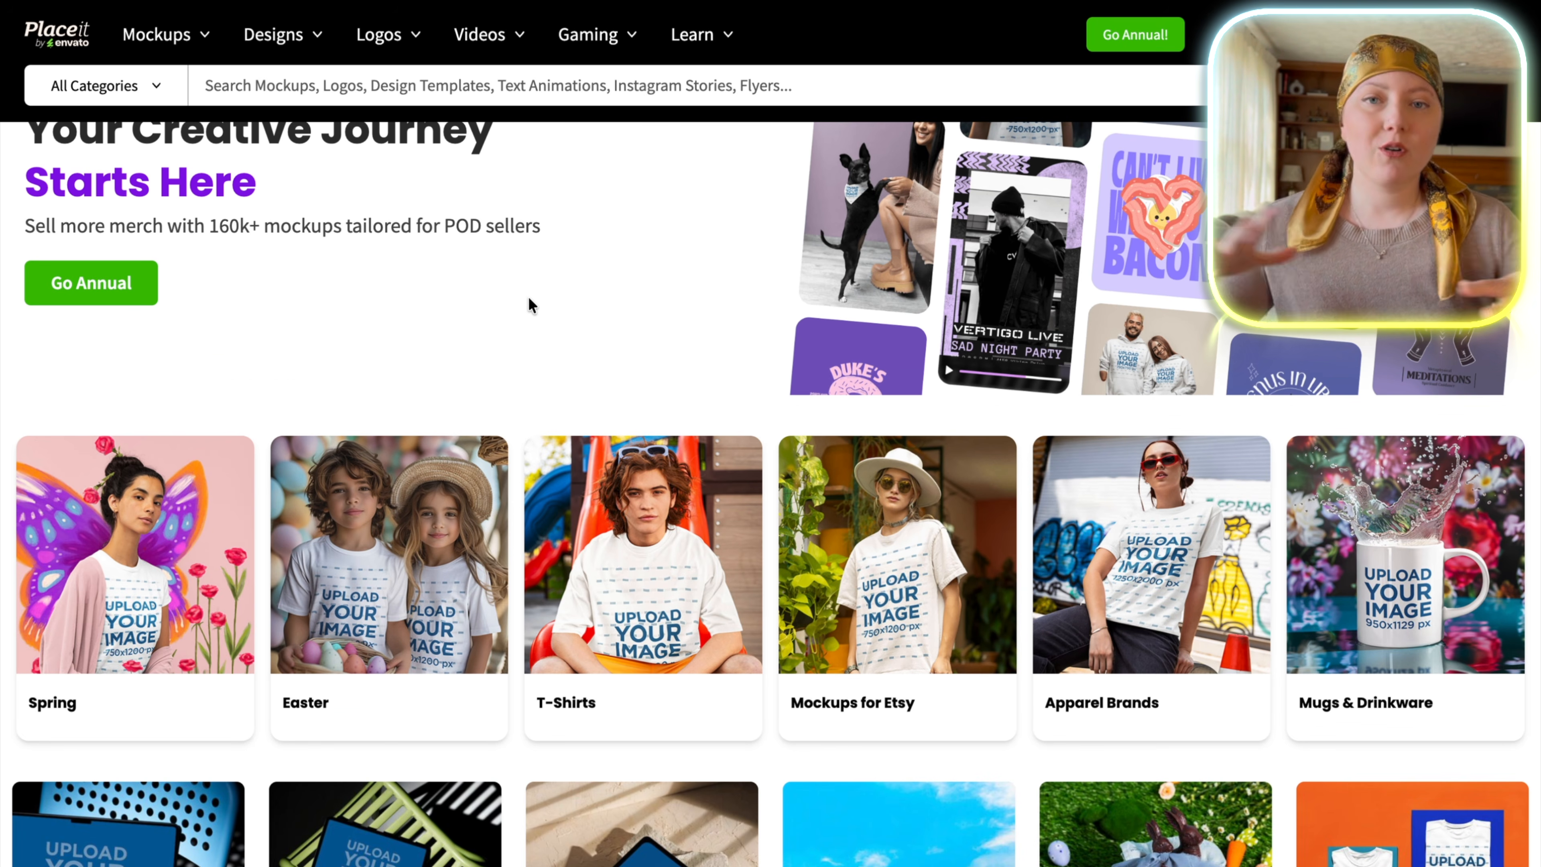
pyautogui.scroll(-10, 529, 296)
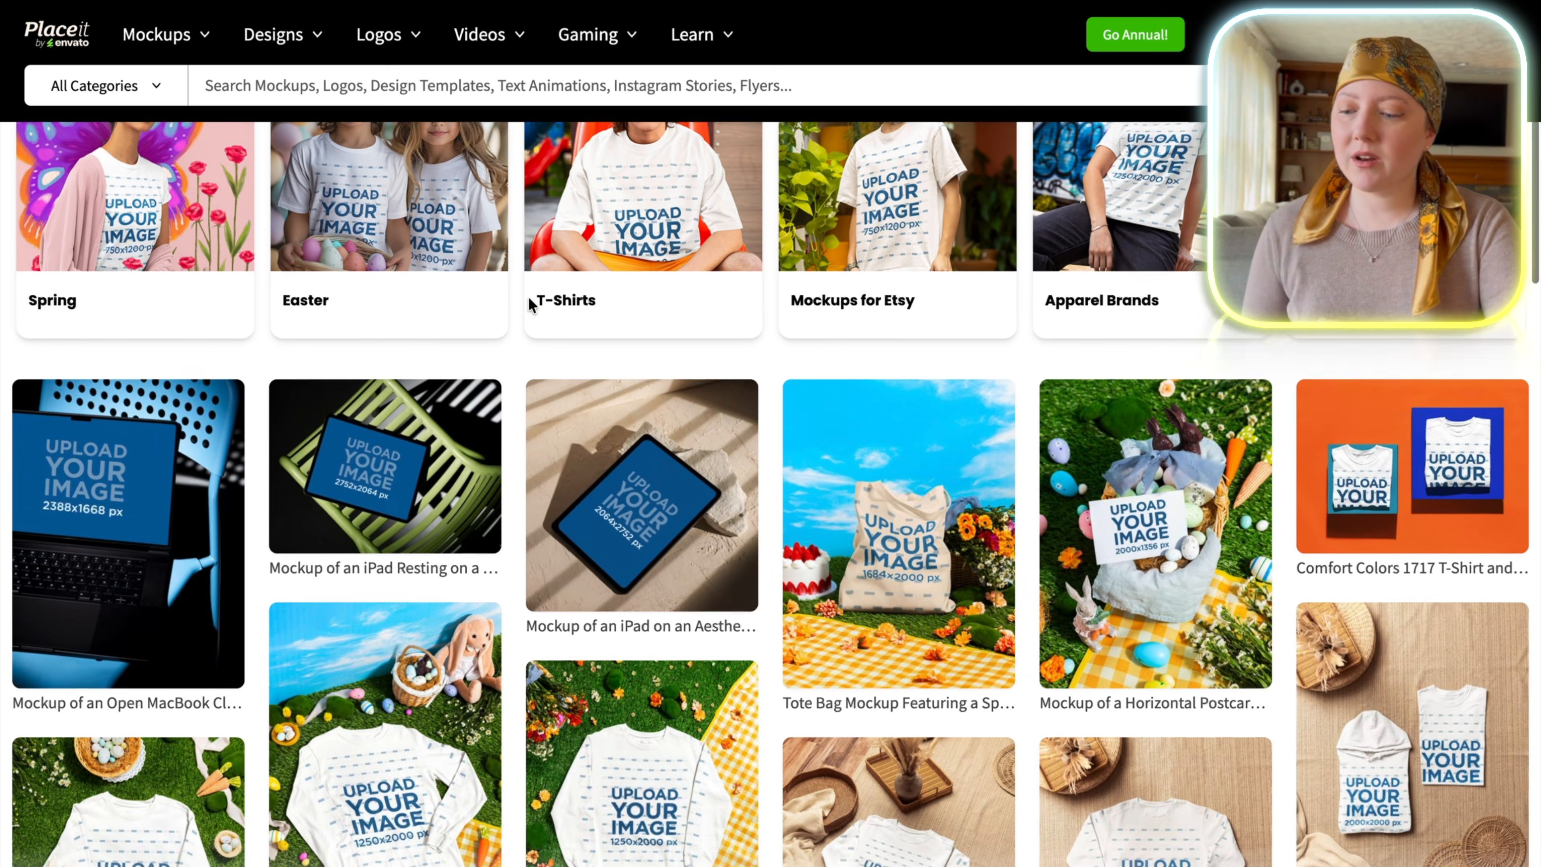
pyautogui.scroll(4, 530, 305)
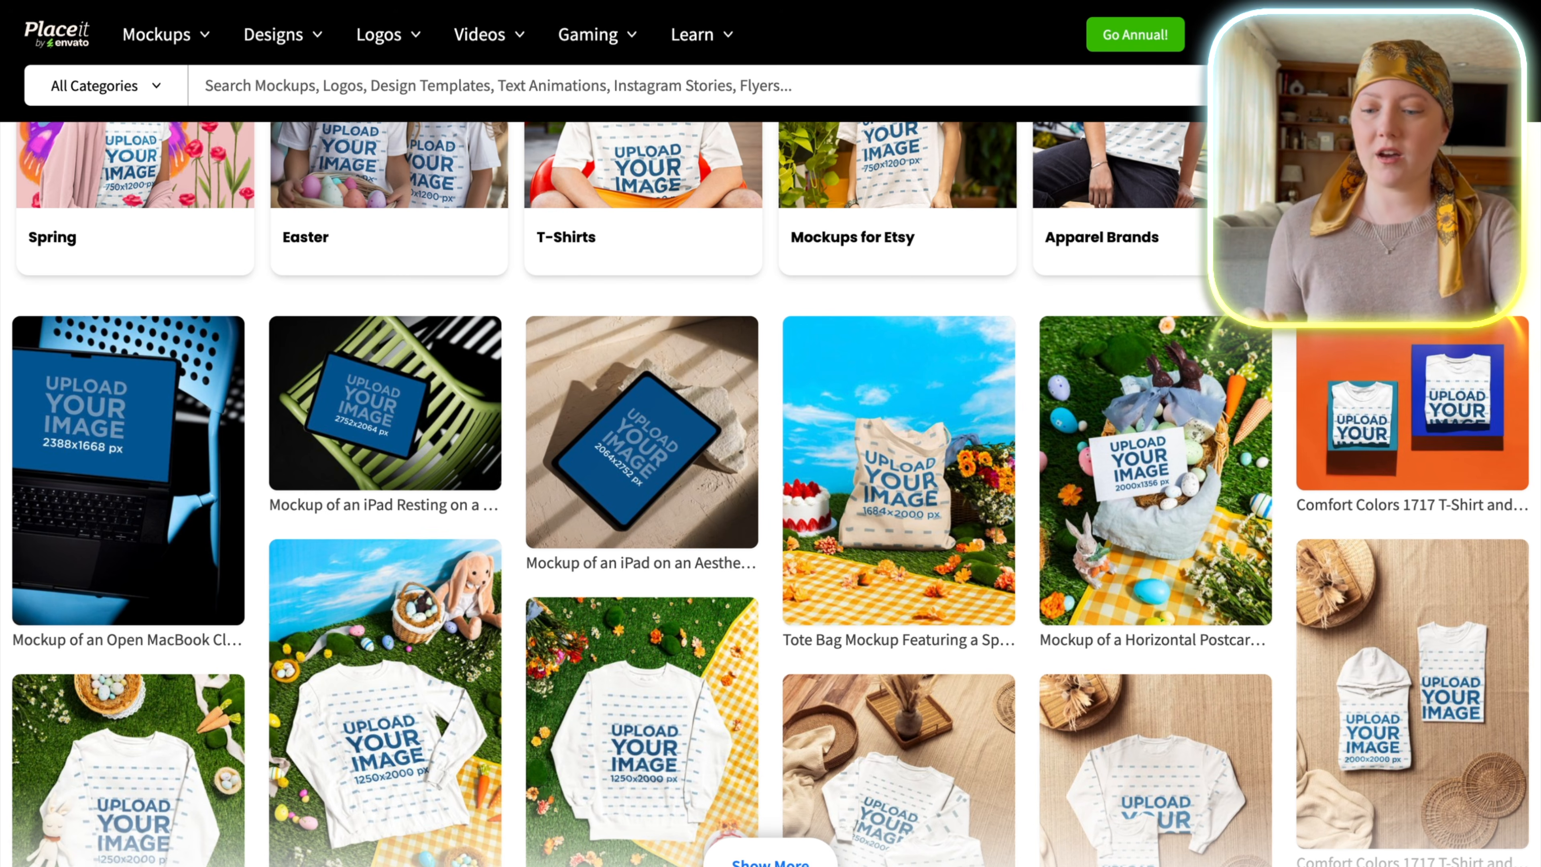
pyautogui.scroll(10, 771, 486)
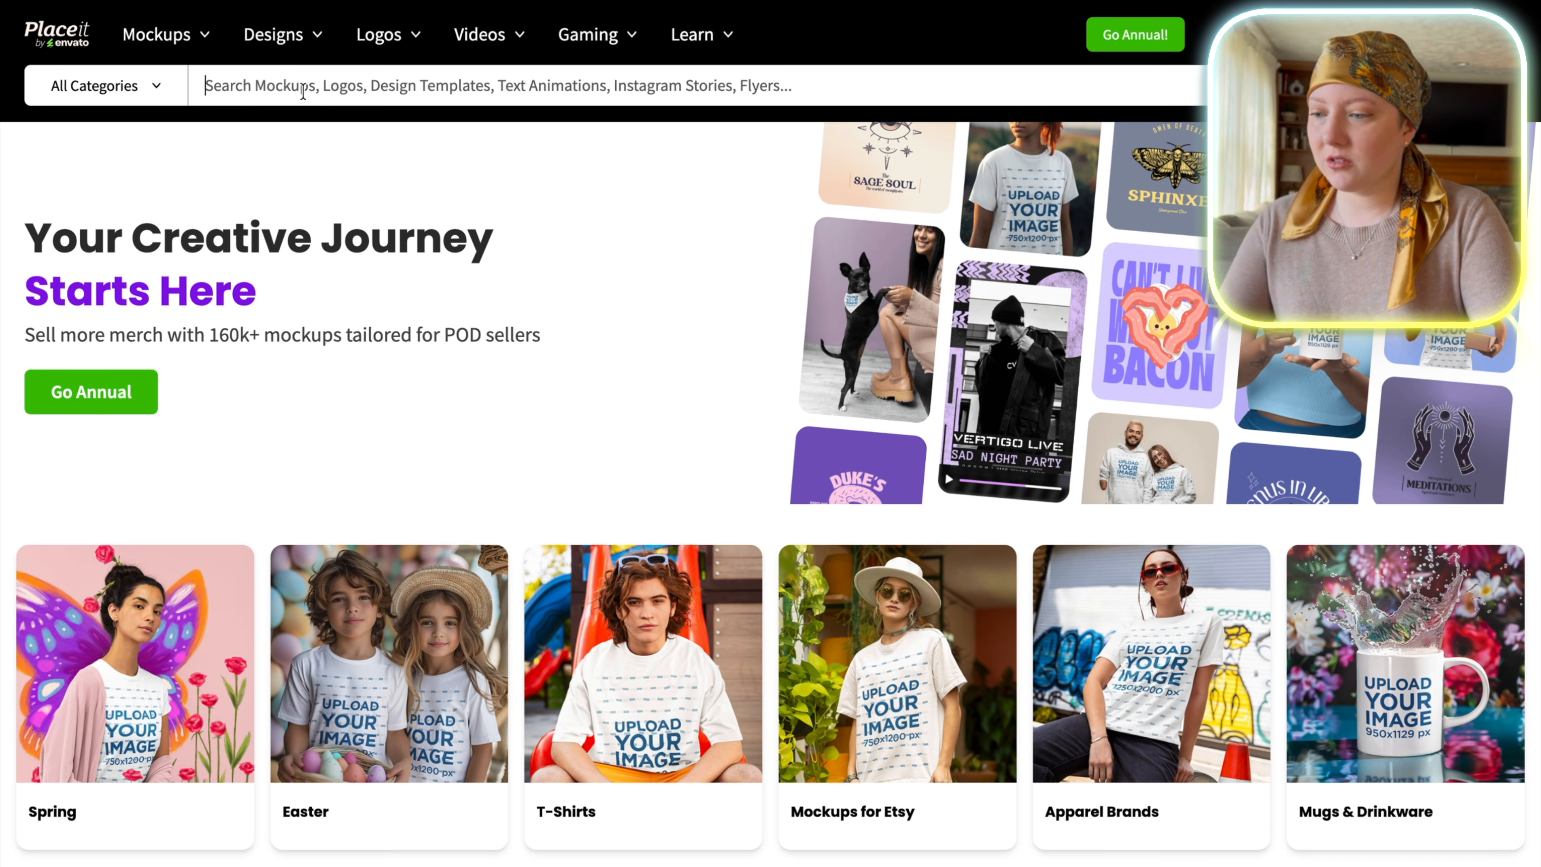
# Search the templates for "mug mockup" and look through the results.
pyautogui.click(303, 91)
pyautogui.write('mug mockup')
pyautogui.press('Return')
pyautogui.scroll(-1, 1024, 243)
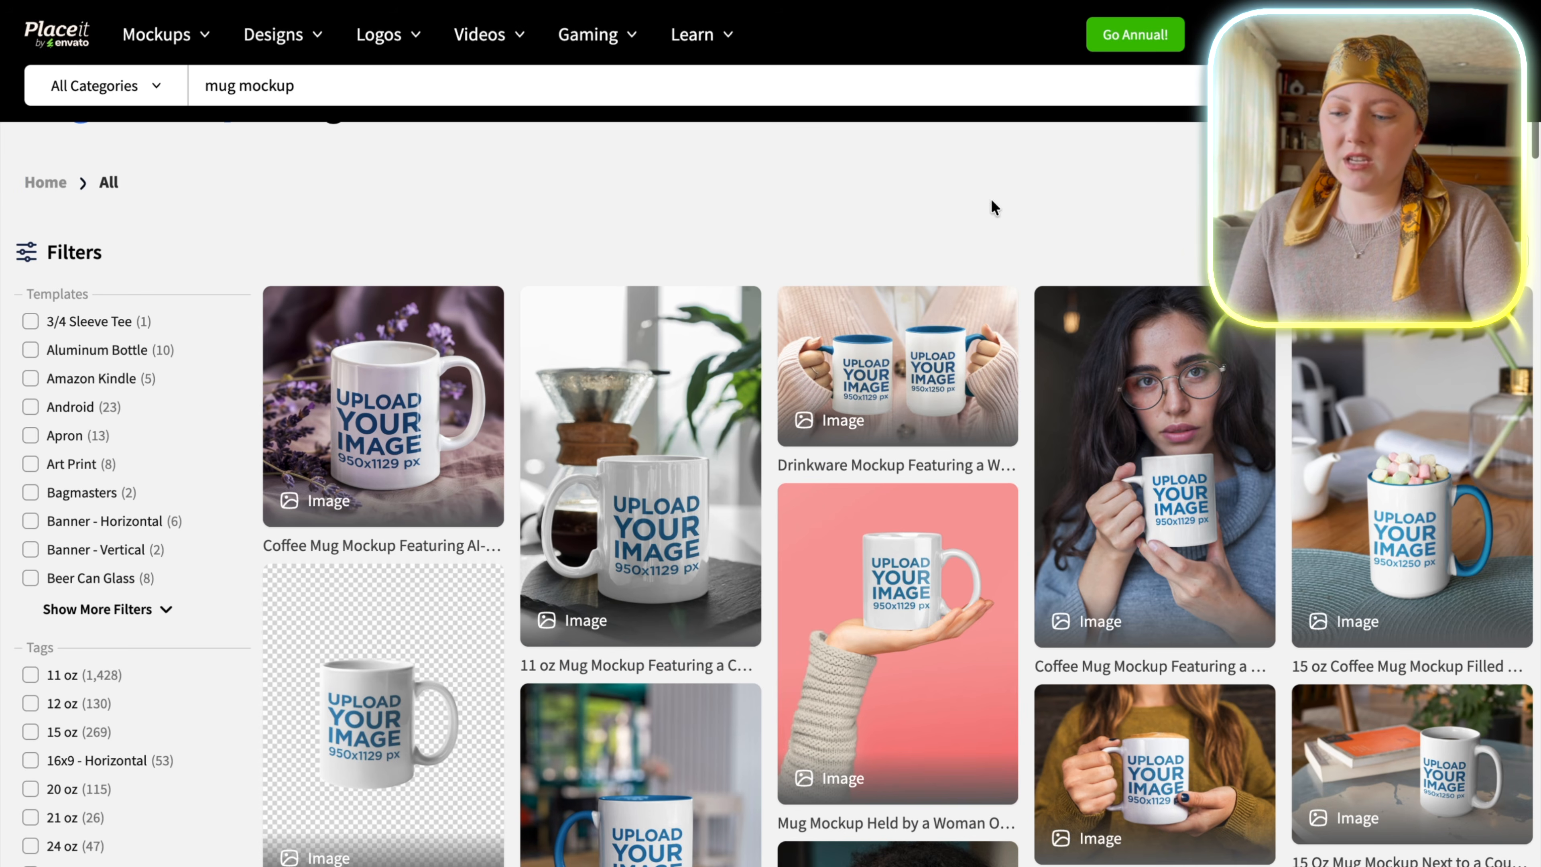
pyautogui.scroll(-3, 1106, 670)
pyautogui.scroll(-5, 1477, 586)
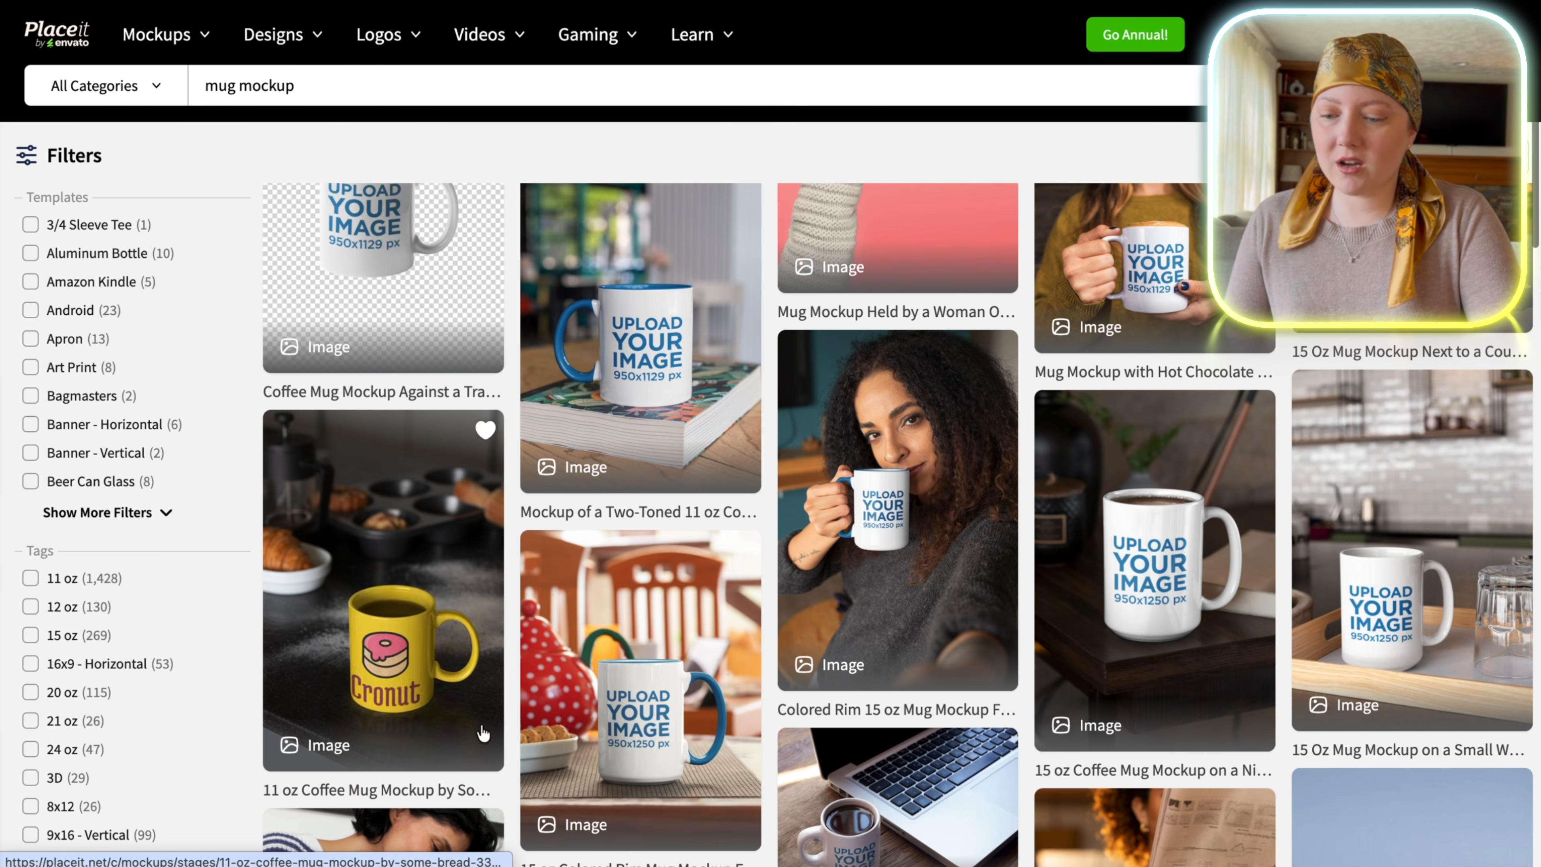
pyautogui.scroll(-8, 1478, 586)
pyautogui.scroll(20, 588, 293)
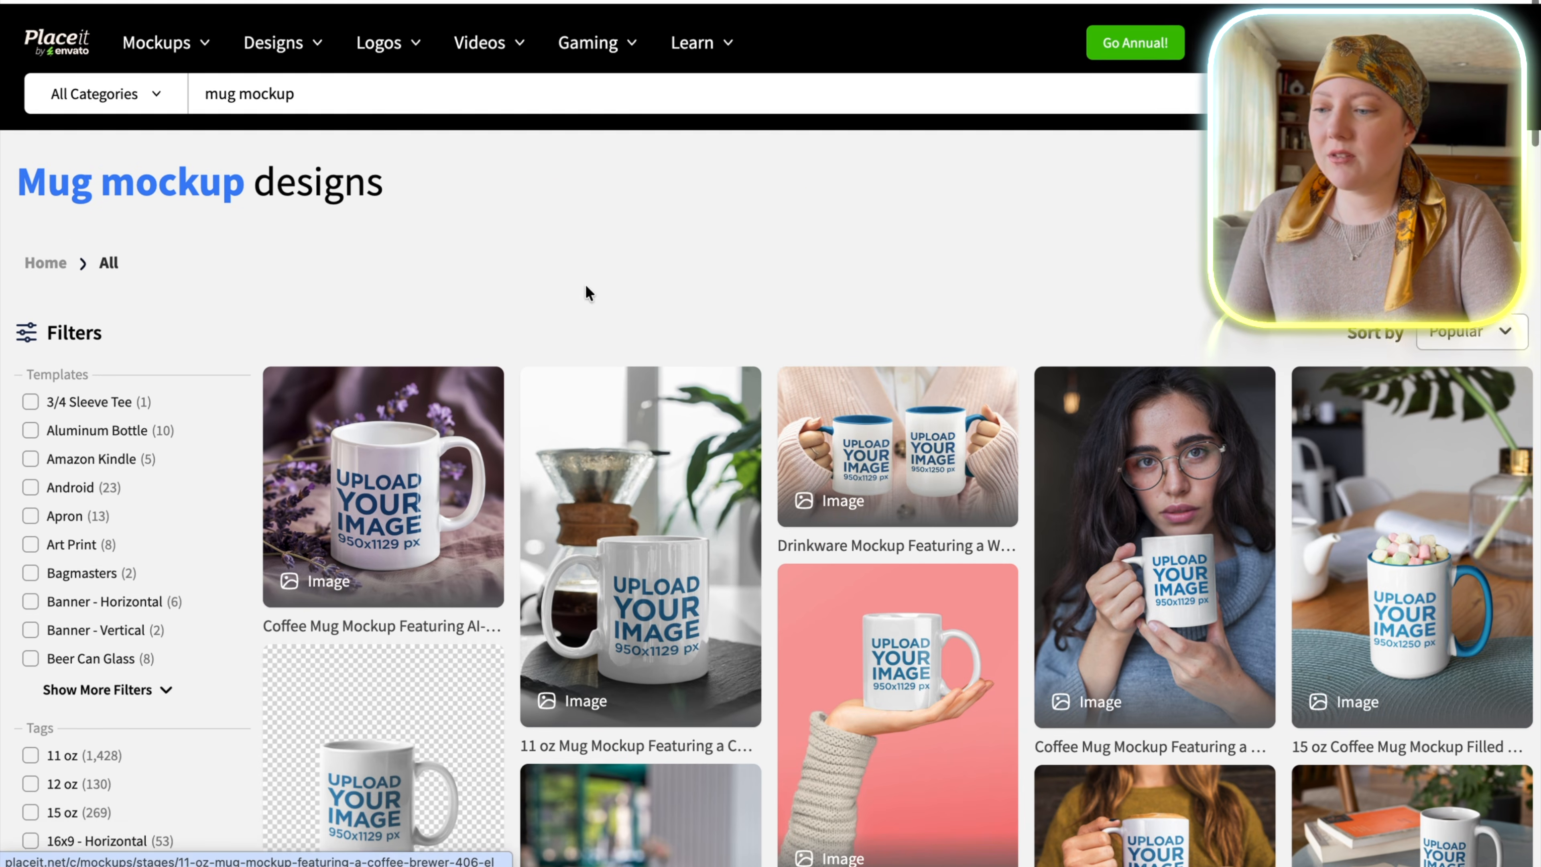
# Narrow the search to "mug mockup teacher" and look through the classroom-themed mug mockups.
pyautogui.click(348, 86)
pyautogui.write('teacher')
pyautogui.press('Return')
pyautogui.scroll(-2, 1394, 666)
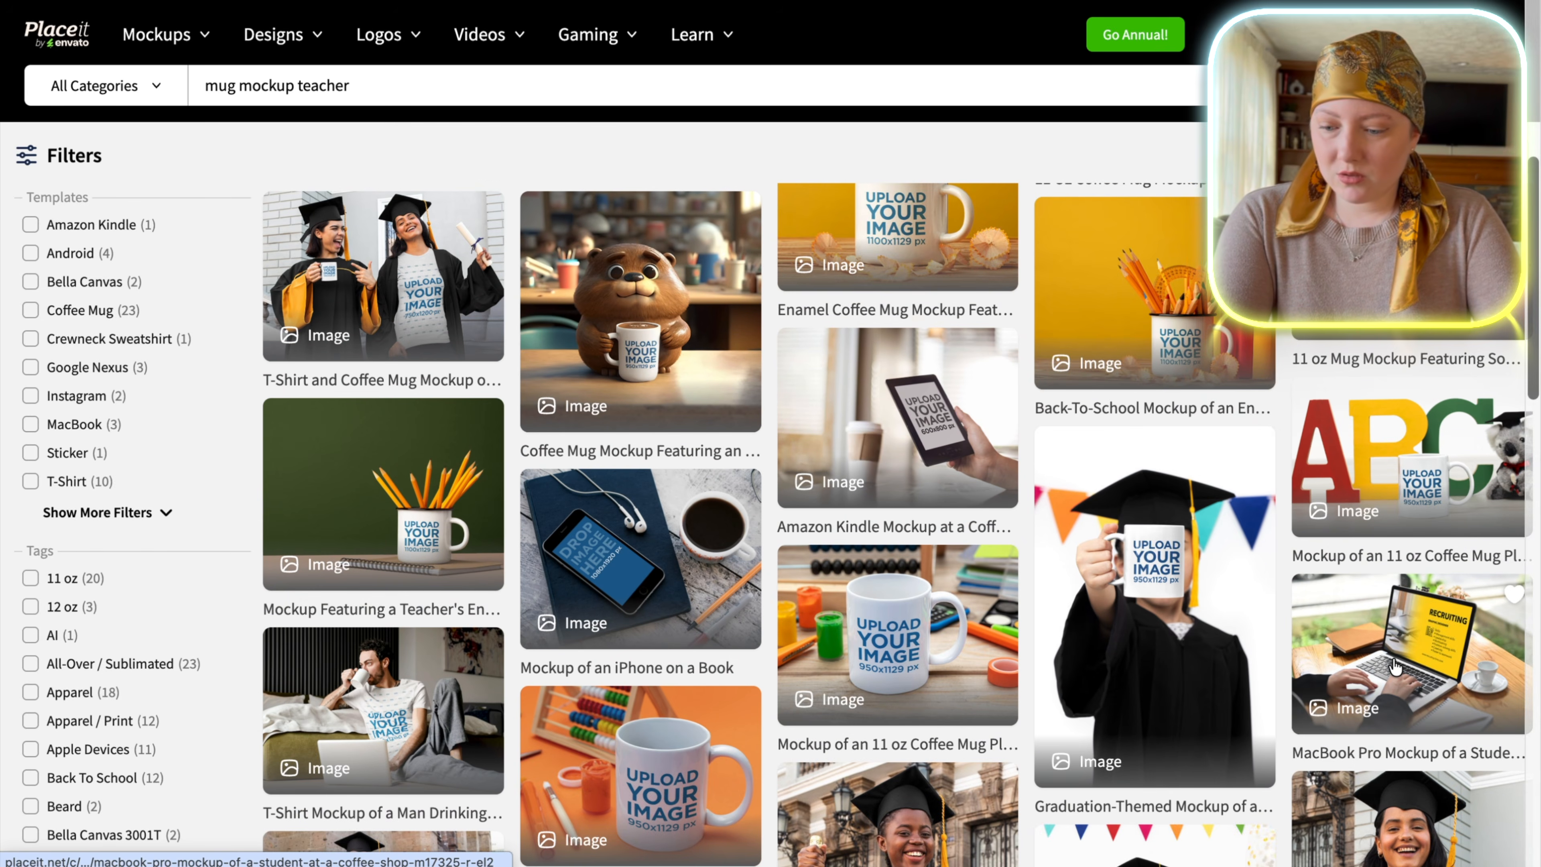
pyautogui.scroll(-3, 1394, 666)
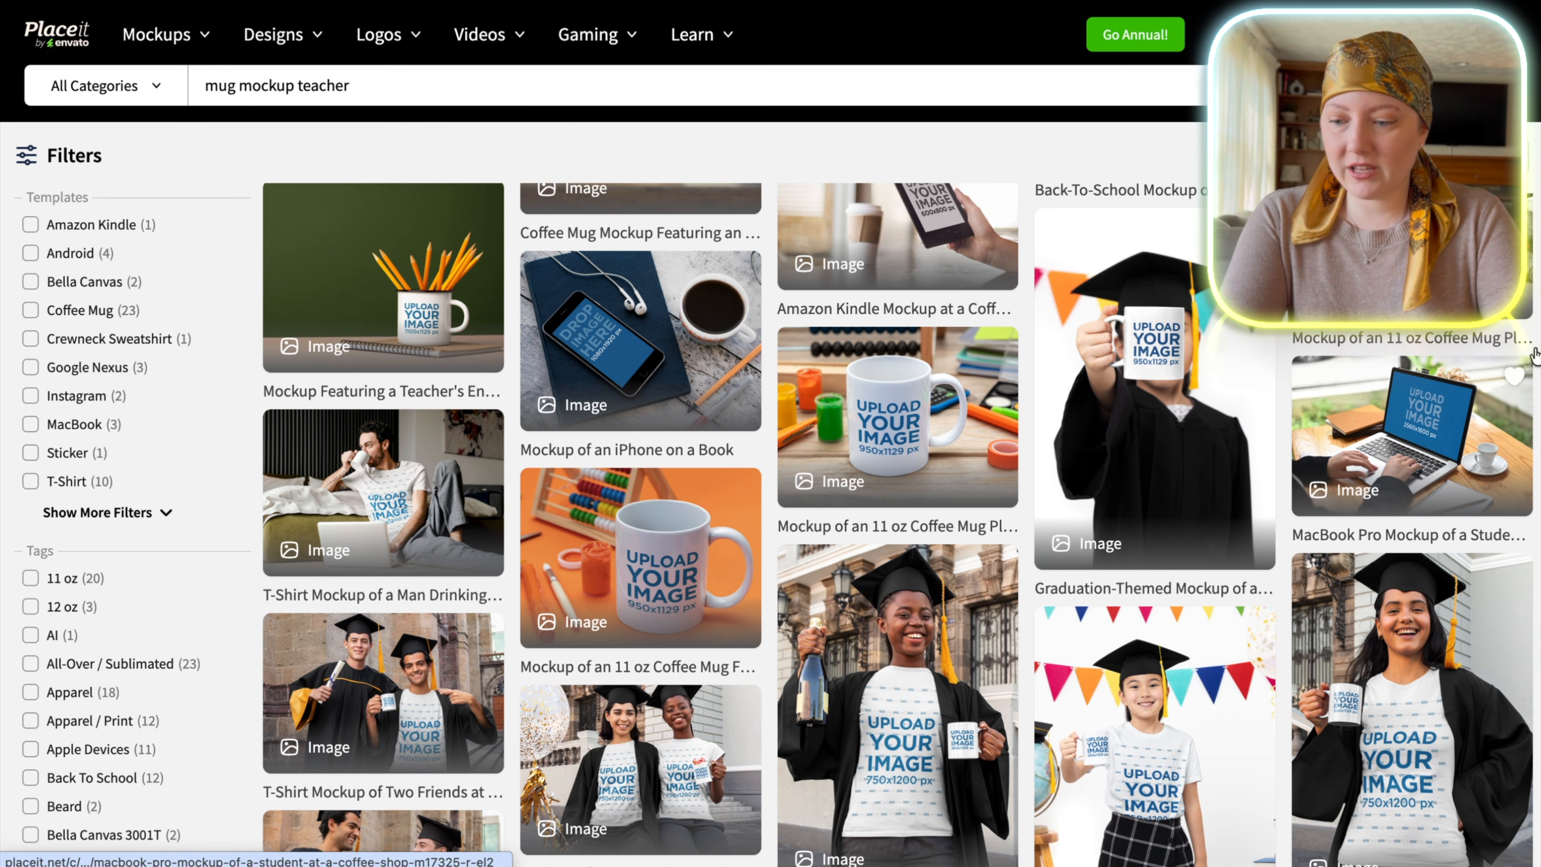
pyautogui.scroll(-1, 1535, 355)
pyautogui.moveTo(1535, 355)
pyautogui.mouseDown()
pyautogui.moveTo(1535, 462)
pyautogui.moveTo(1535, 340)
pyautogui.mouseUp()
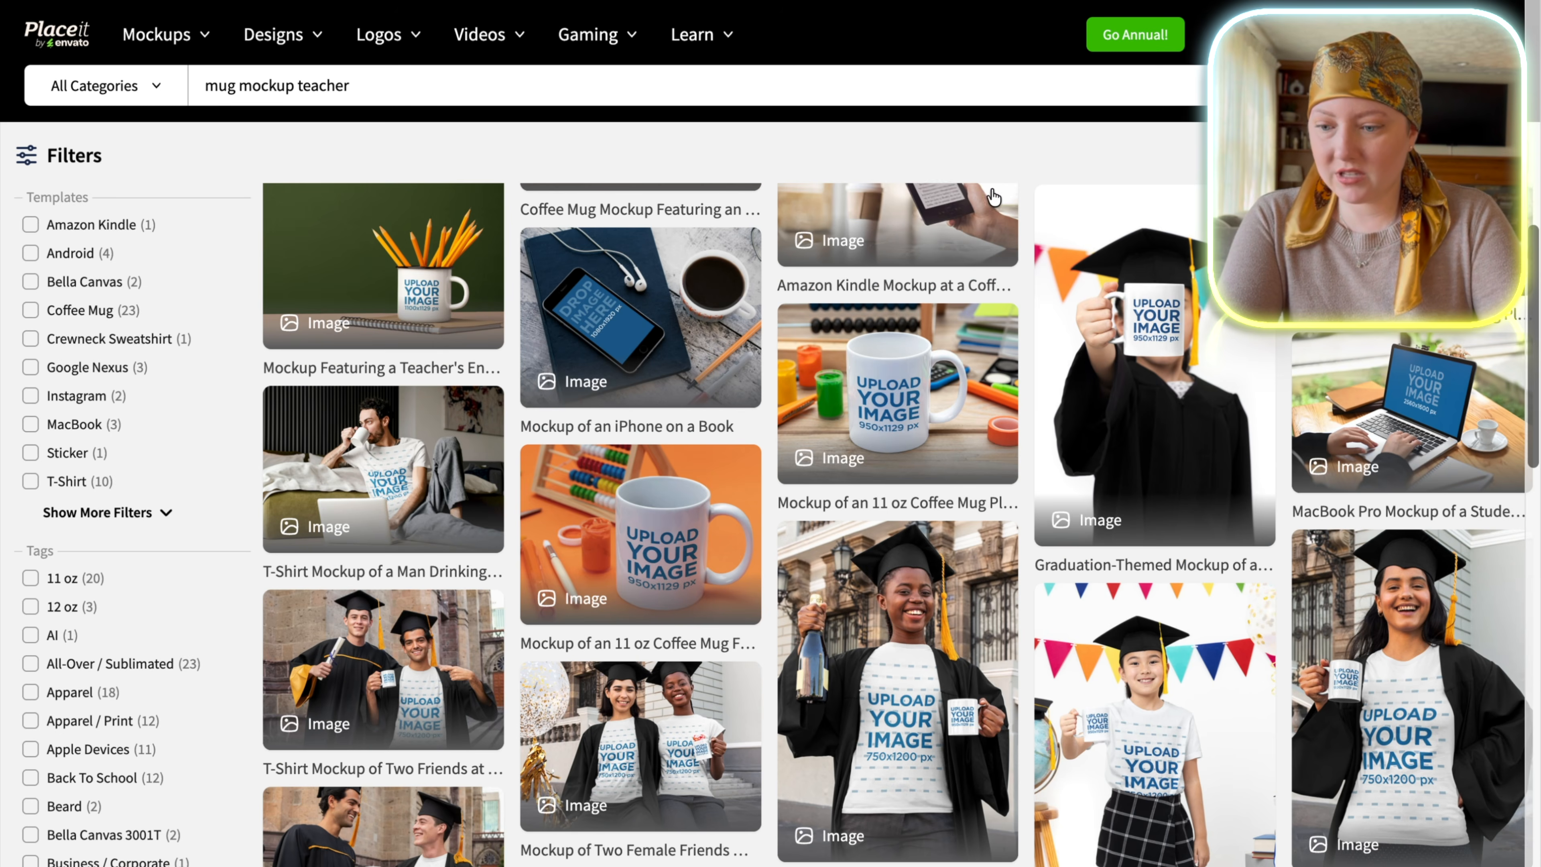
# Review the template "Mockup of an 11 oz Coffee Mug Placed on a Kid's Desk" and open it for editing.
pyautogui.click(937, 388)
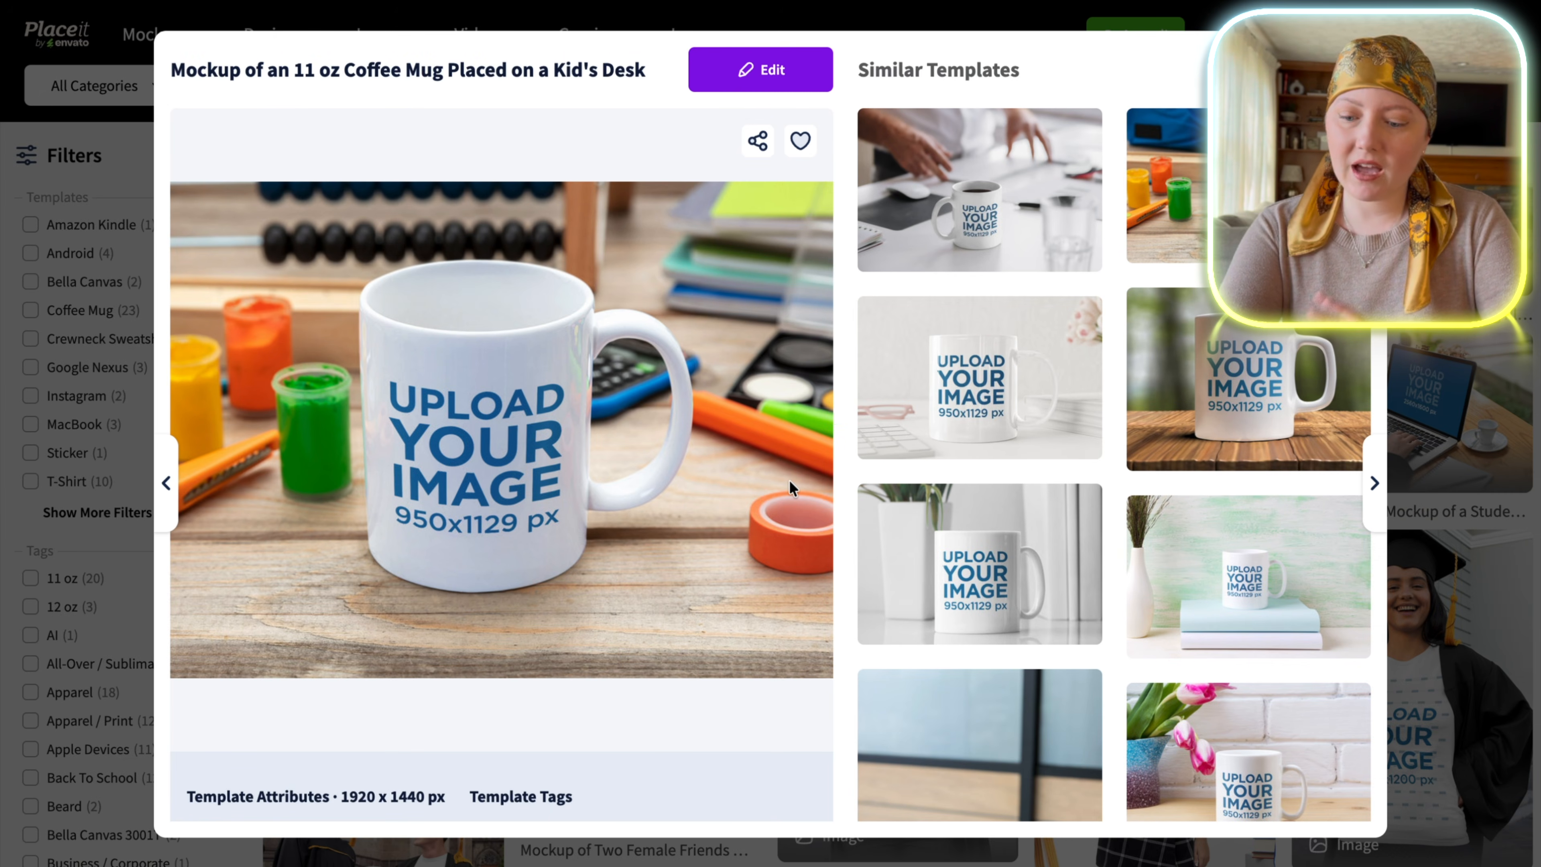
pyautogui.scroll(-3, 789, 483)
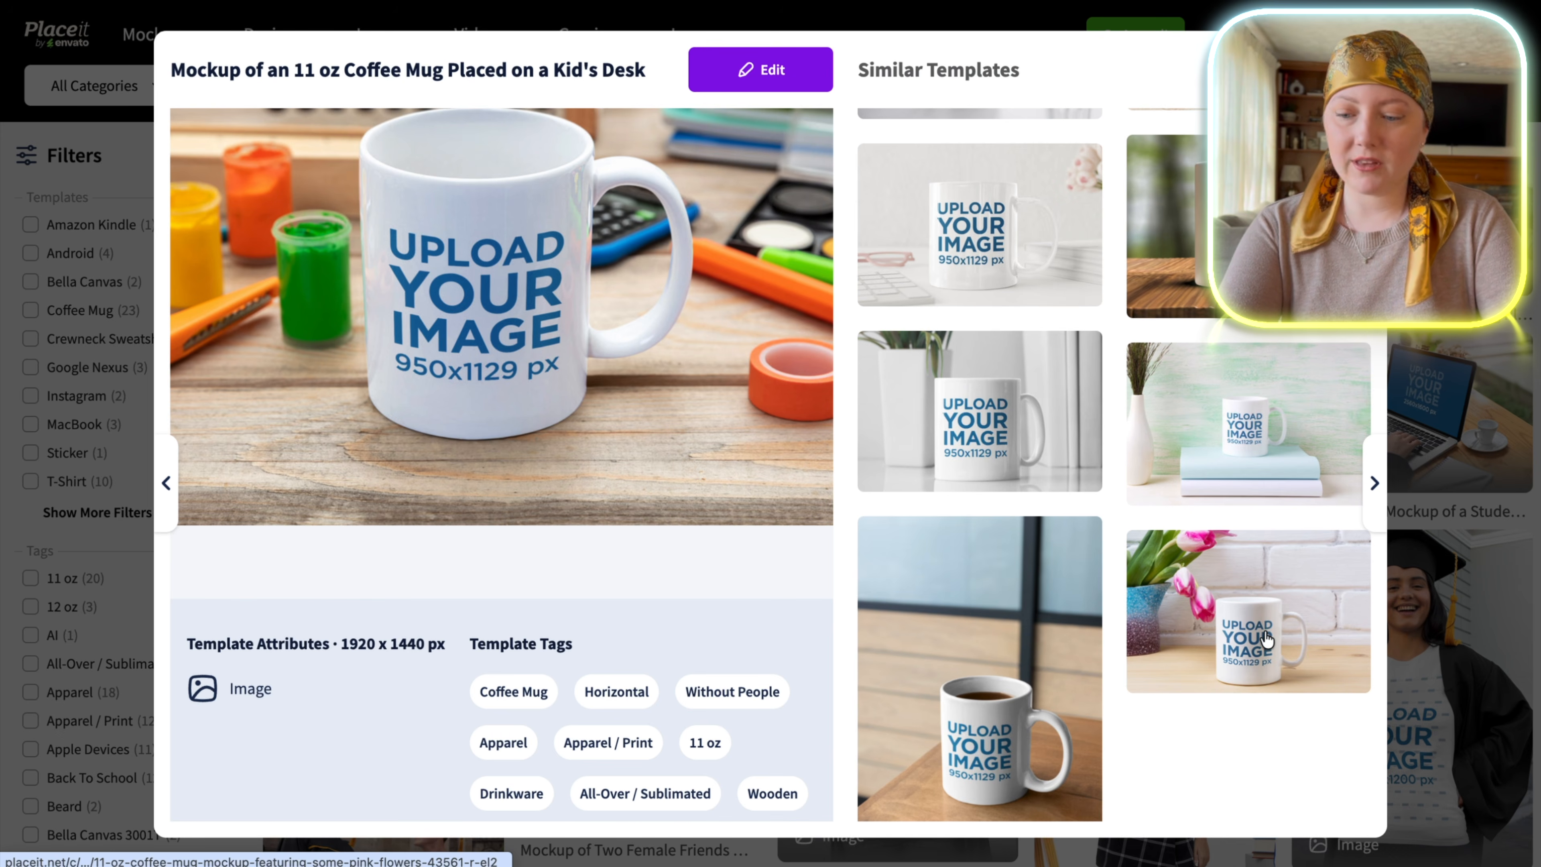
pyautogui.scroll(2, 1267, 638)
pyautogui.scroll(2, 1267, 639)
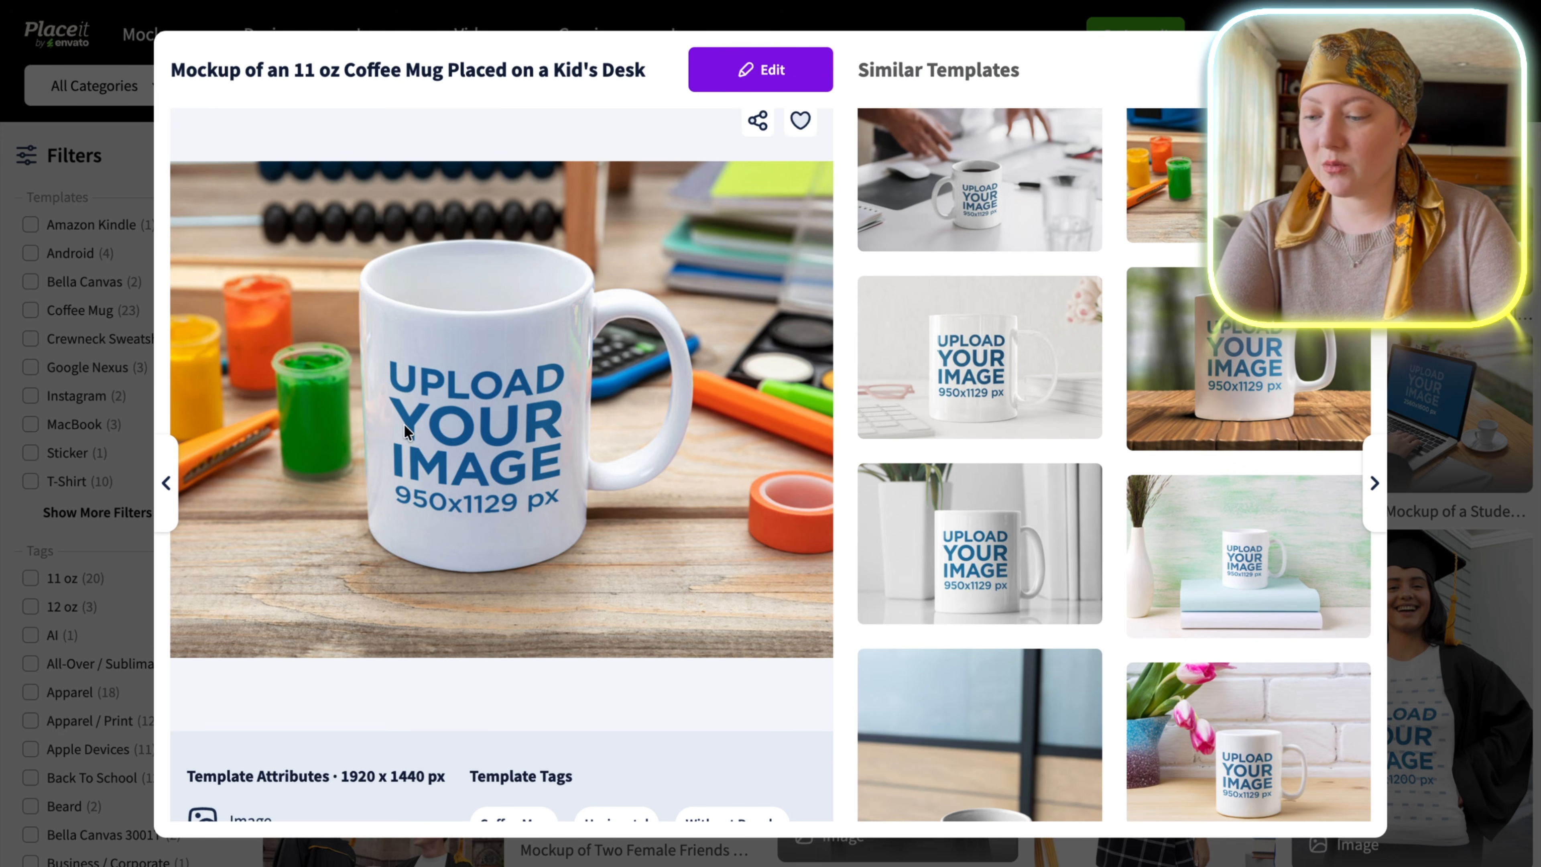
pyautogui.click(752, 75)
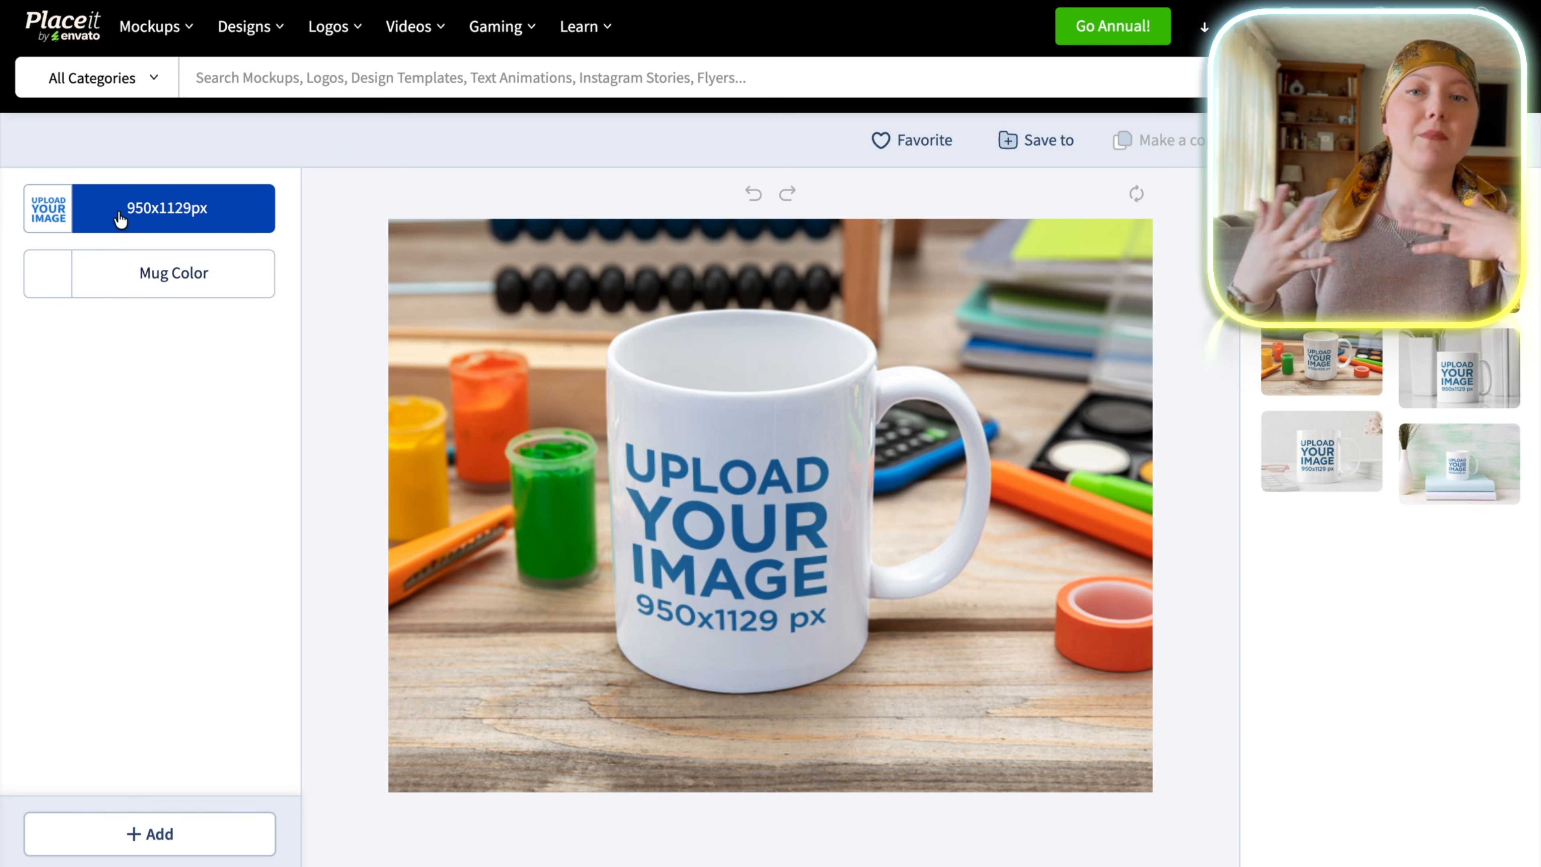
# Upload the chinchilla "Teacher's Pet" design to the mug, scale it to 242%, center one copy in the frame and apply the crop.
pyautogui.click(120, 220)
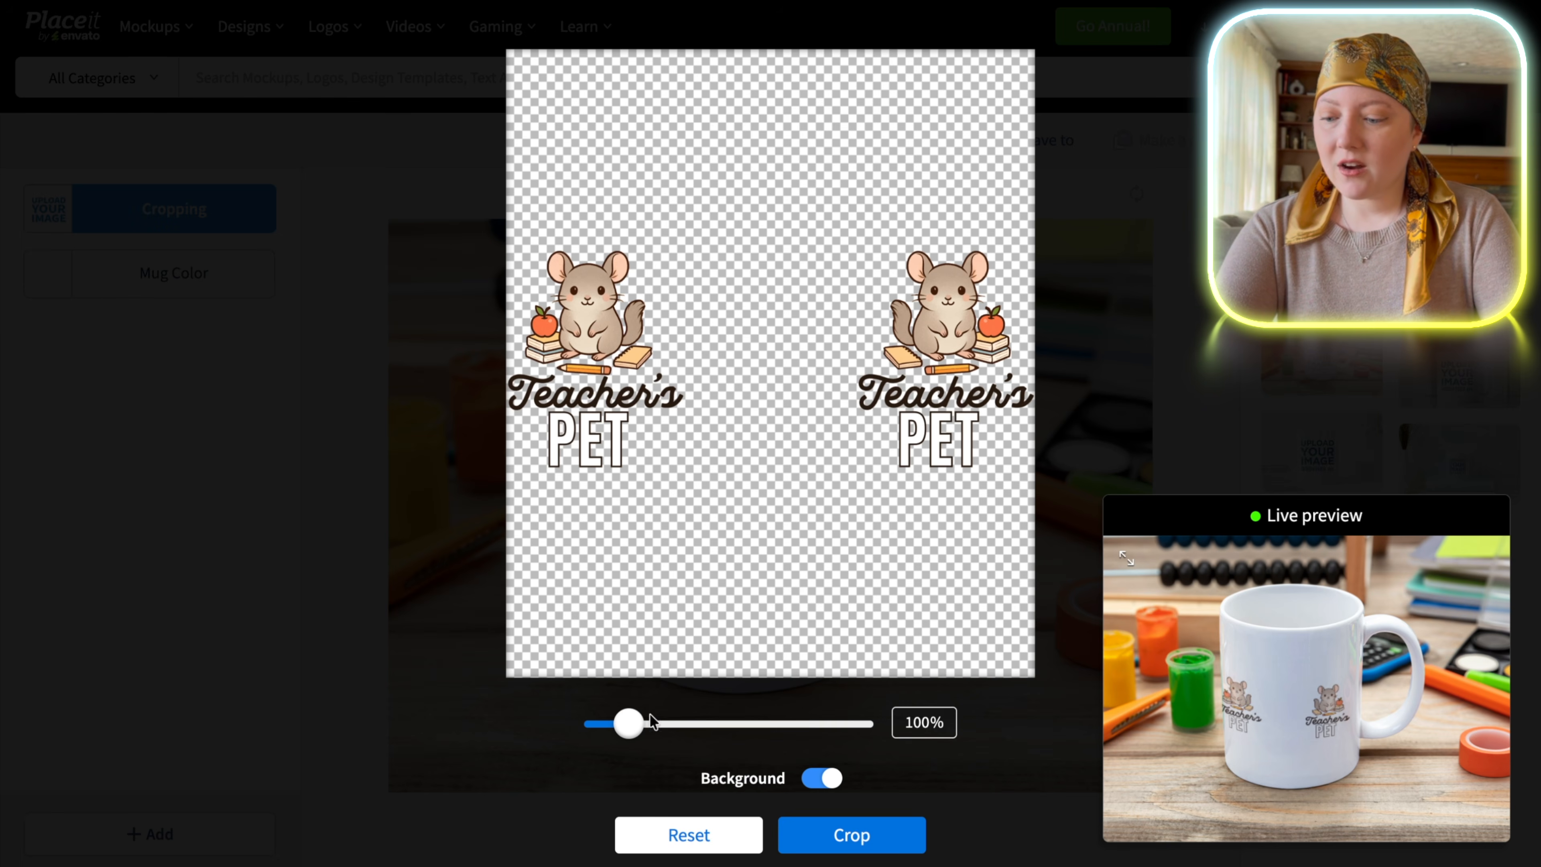
pyautogui.moveTo(578, 382); pyautogui.dragTo(624, 381)
pyautogui.moveTo(629, 724); pyautogui.dragTo(691, 728)
pyautogui.moveTo(599, 450); pyautogui.dragTo(431, 437)
pyautogui.moveTo(904, 372); pyautogui.dragTo(580, 372)
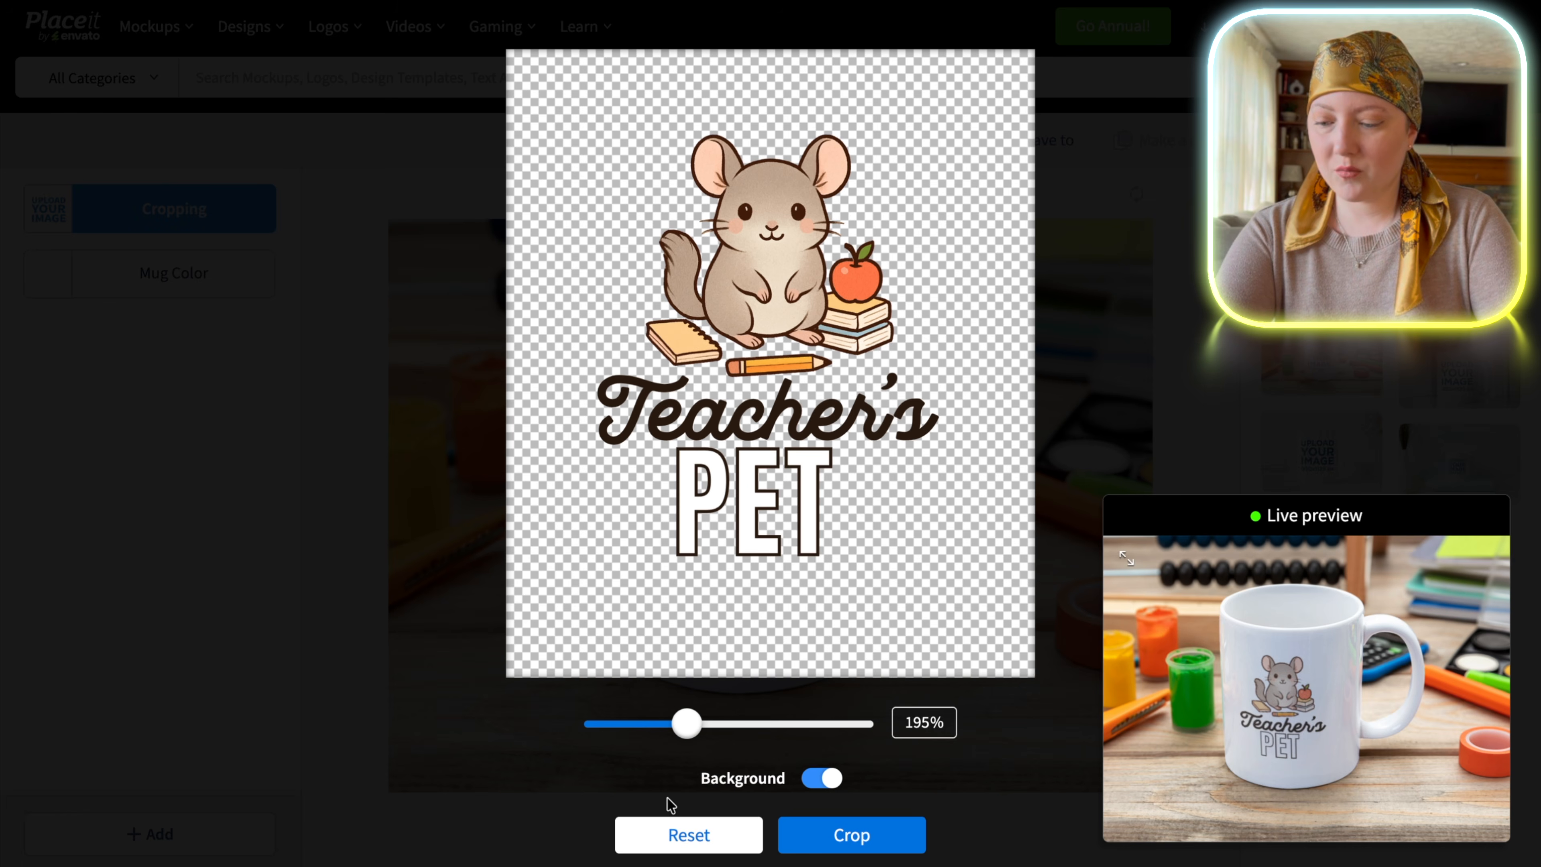
pyautogui.moveTo(691, 732); pyautogui.dragTo(711, 728)
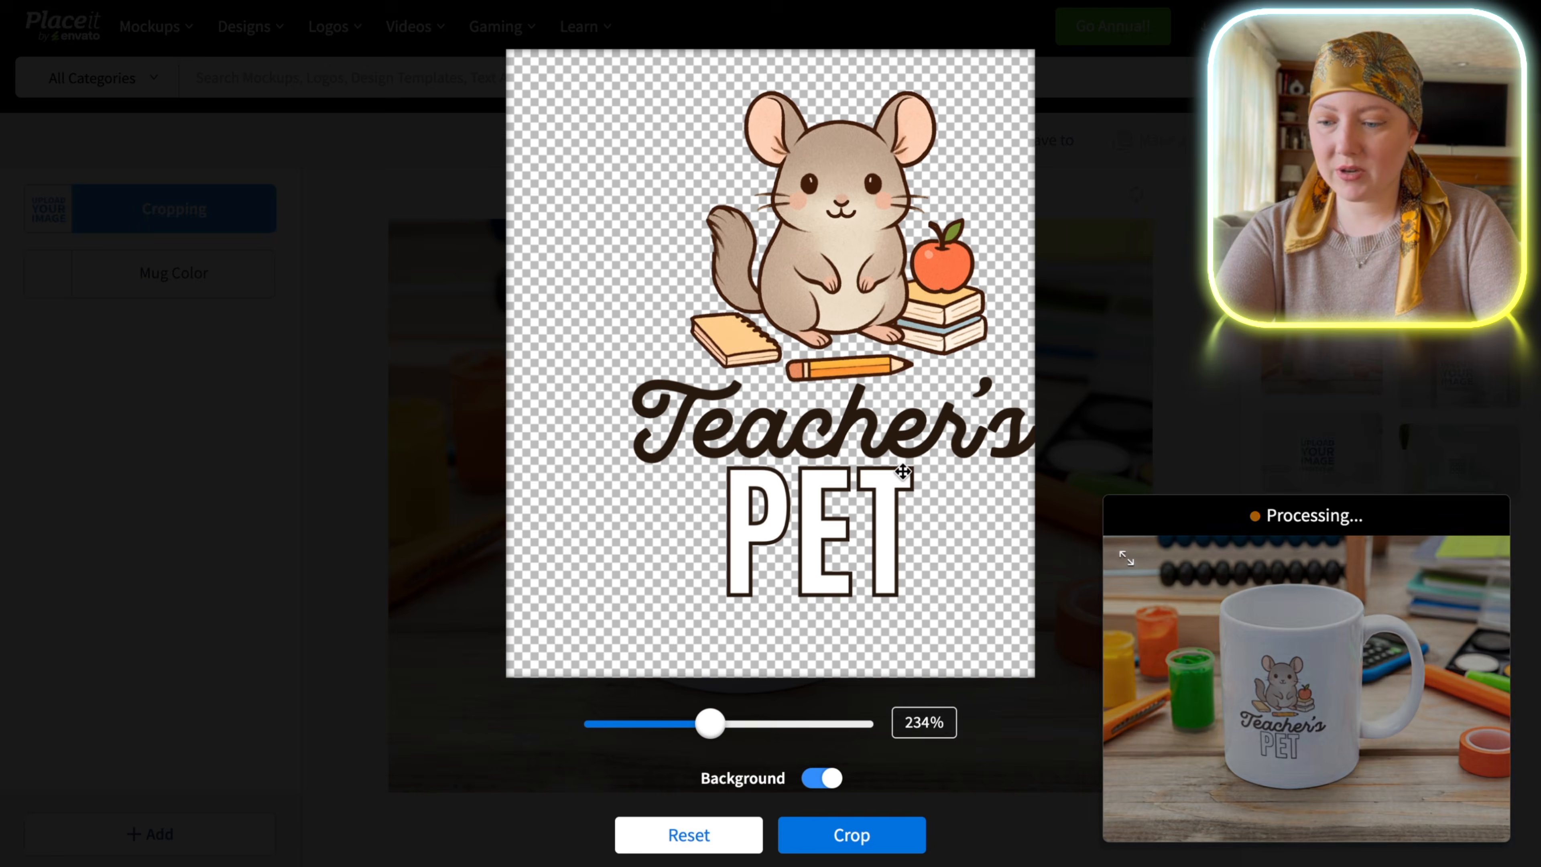
pyautogui.moveTo(892, 463); pyautogui.dragTo(856, 463)
pyautogui.moveTo(709, 724); pyautogui.dragTo(719, 724)
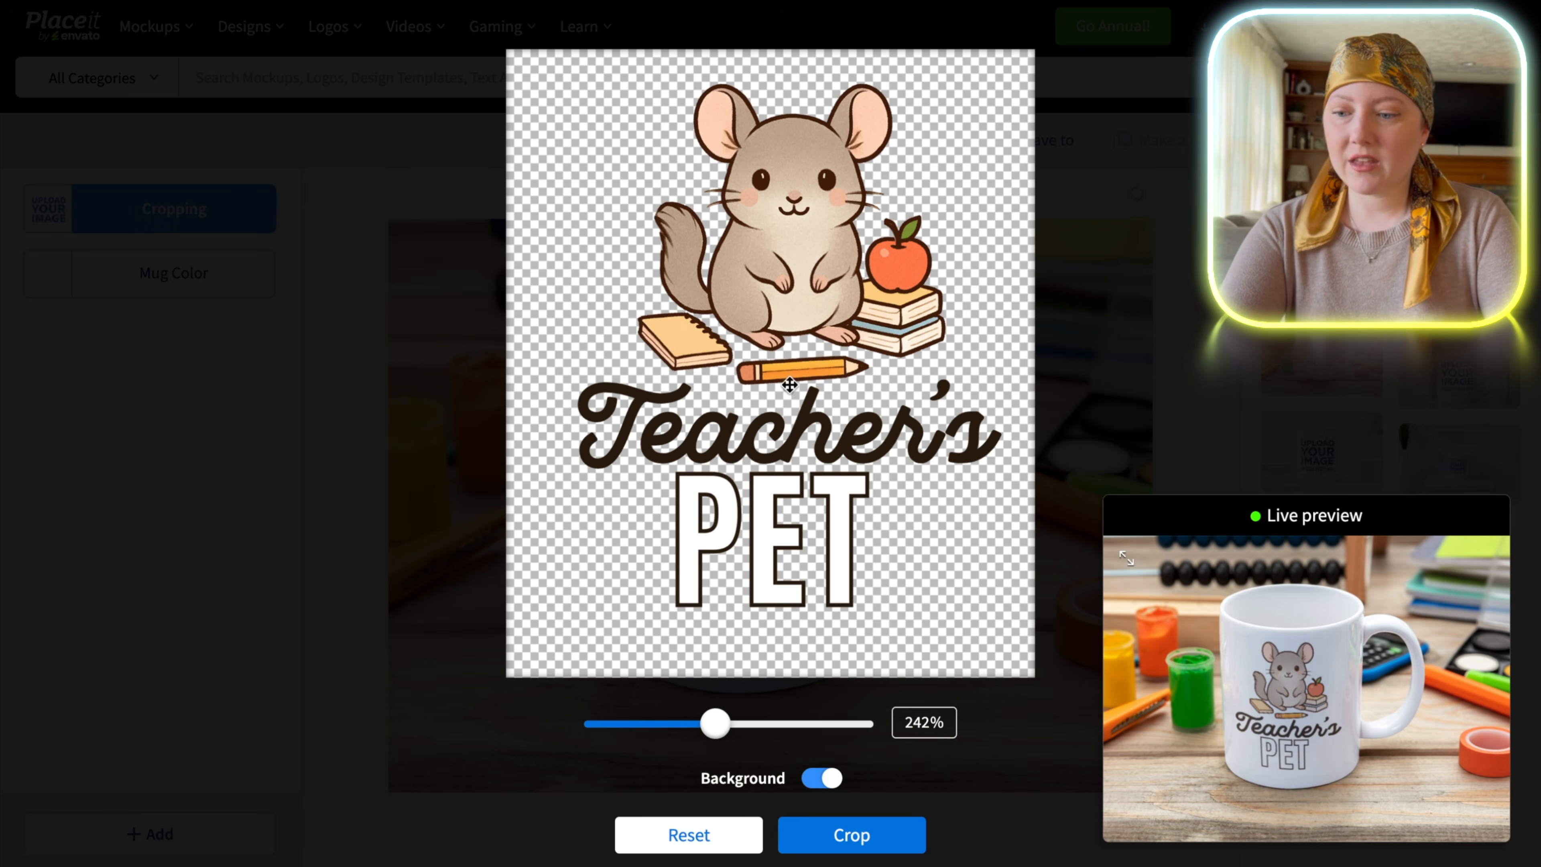
pyautogui.click(870, 835)
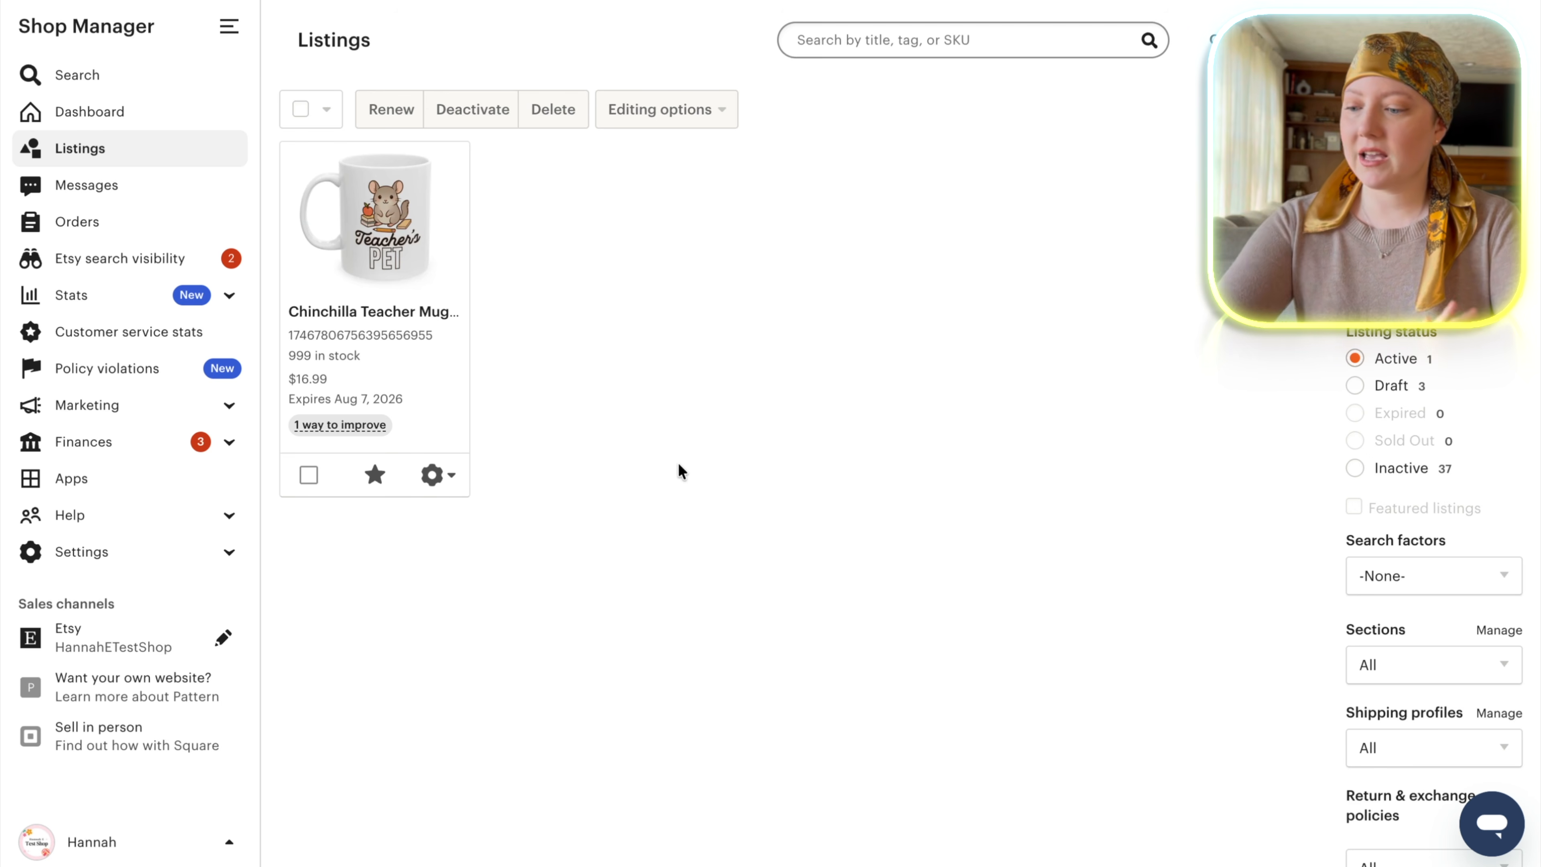
# Switch to Etsy Shop Manager, open the Chinchilla Teacher Mug listing for editing and add the kid's-desk mockup as its primary photo.
pyautogui.click(445, 483)
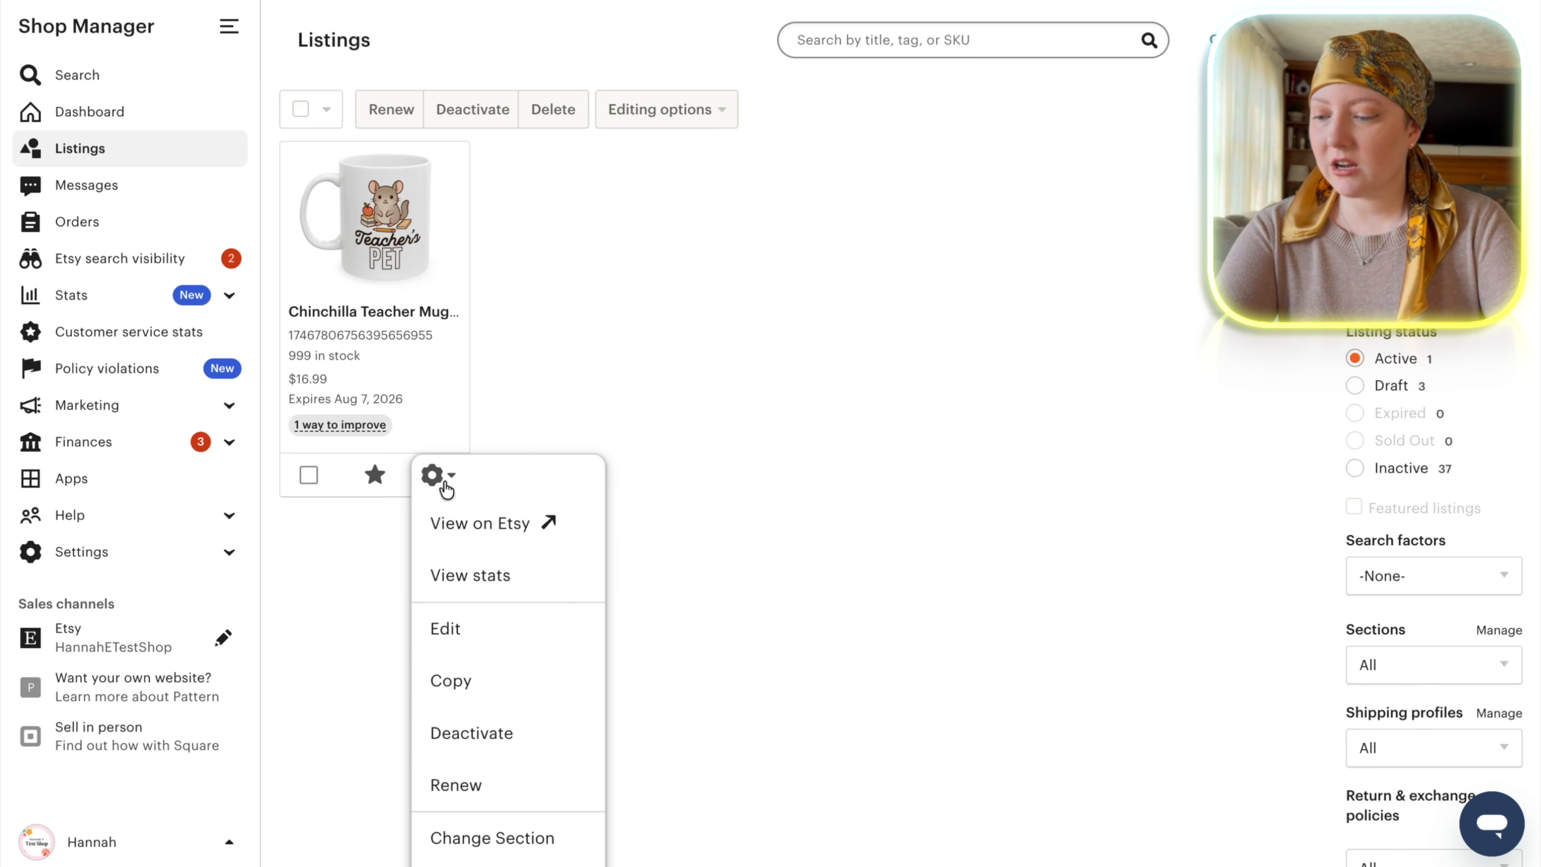
pyautogui.click(470, 629)
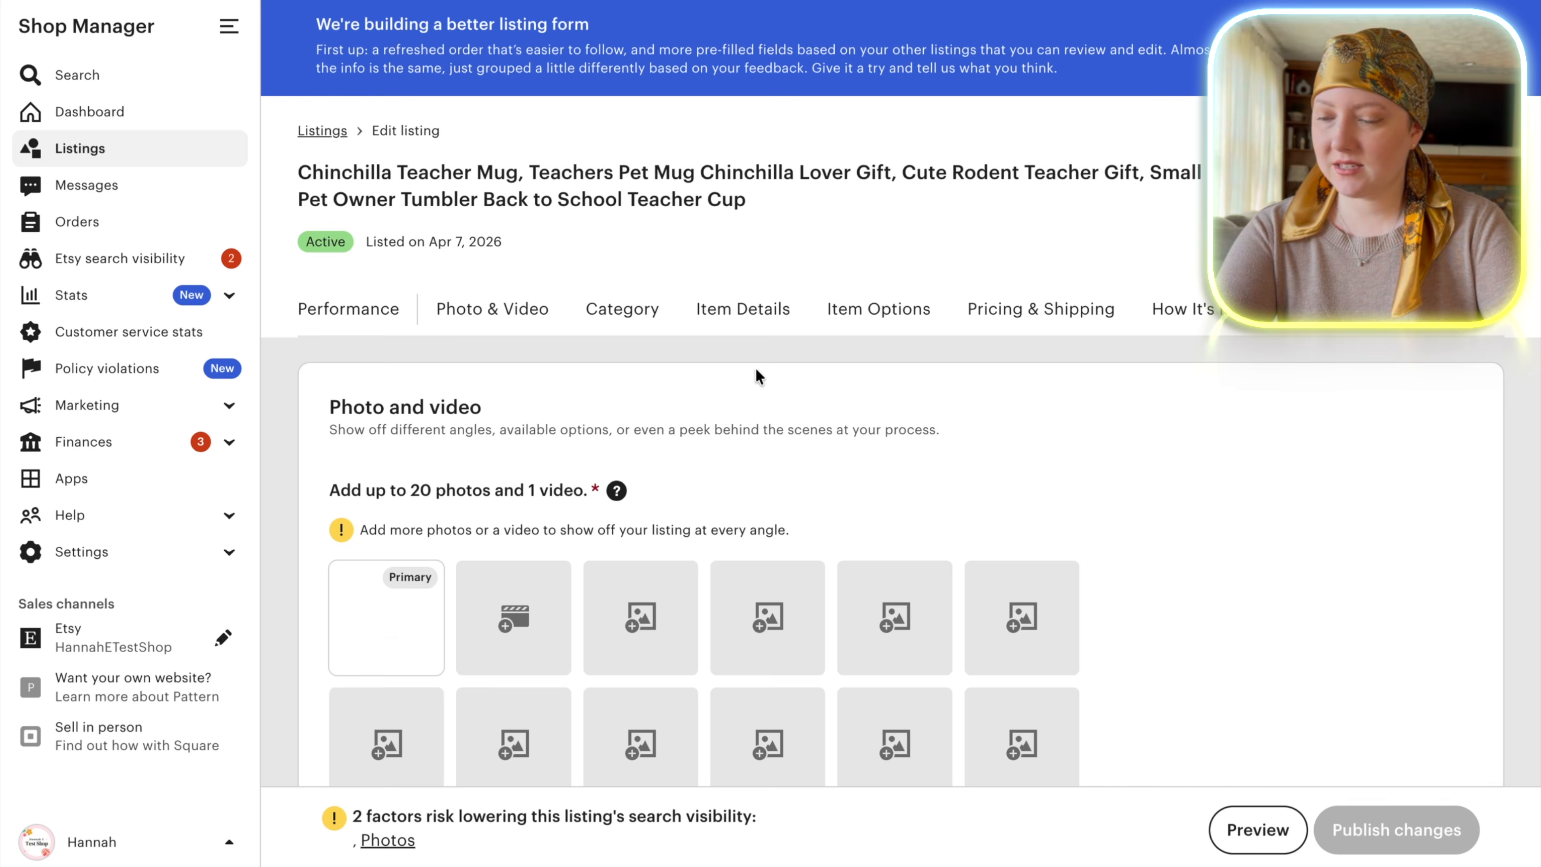
pyautogui.scroll(-3, 756, 373)
pyautogui.scroll(-2, 757, 378)
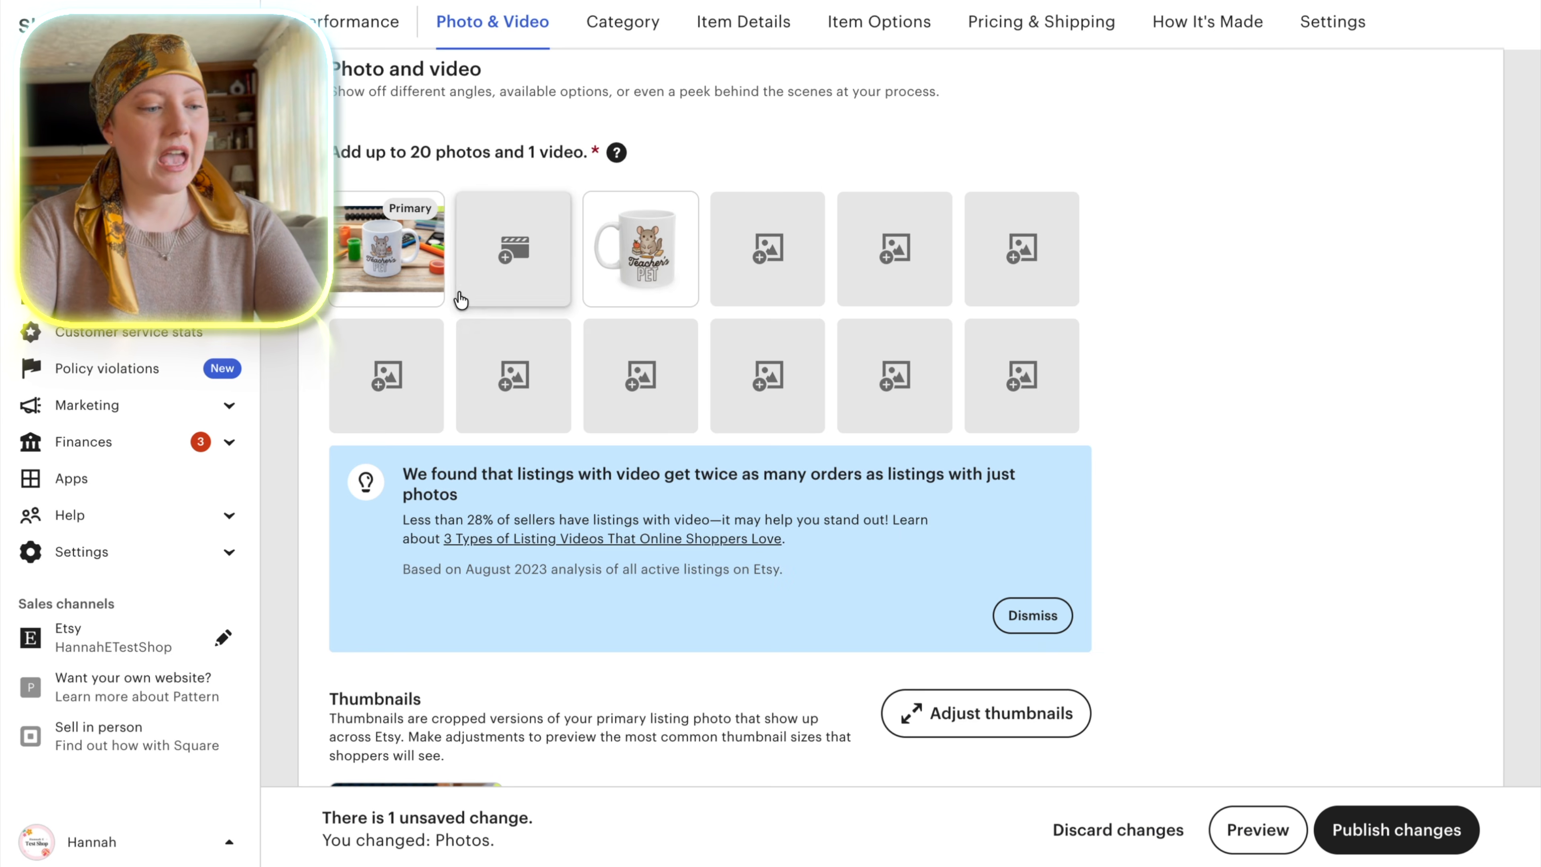
# Adjust the primary photo's thumbnail by zooming in on the mug, and apply the crop.
pyautogui.click(398, 254)
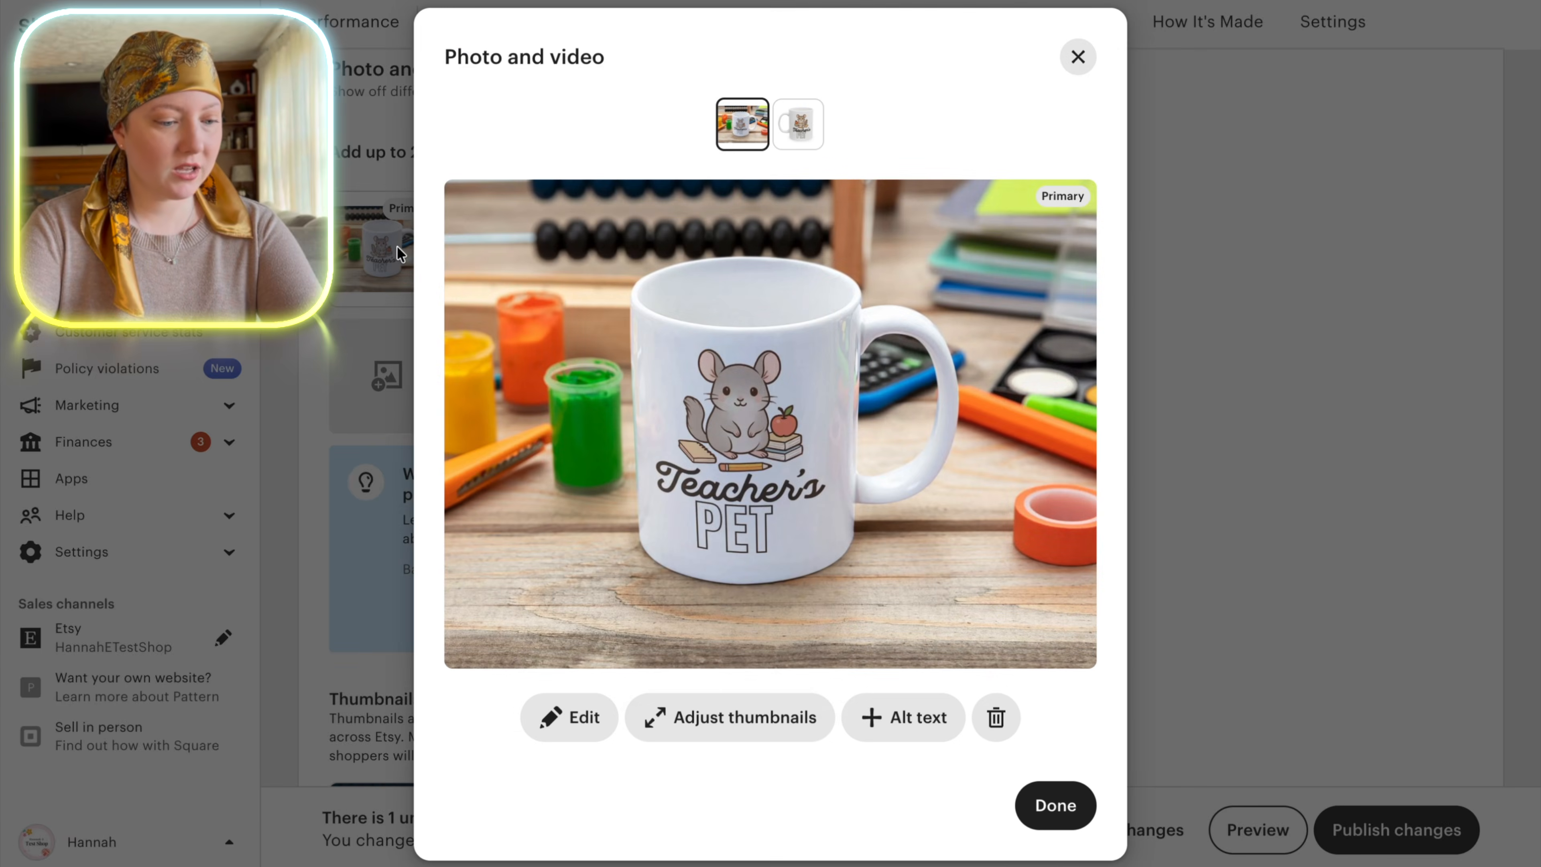
pyautogui.click(725, 716)
pyautogui.moveTo(417, 689); pyautogui.dragTo(458, 688)
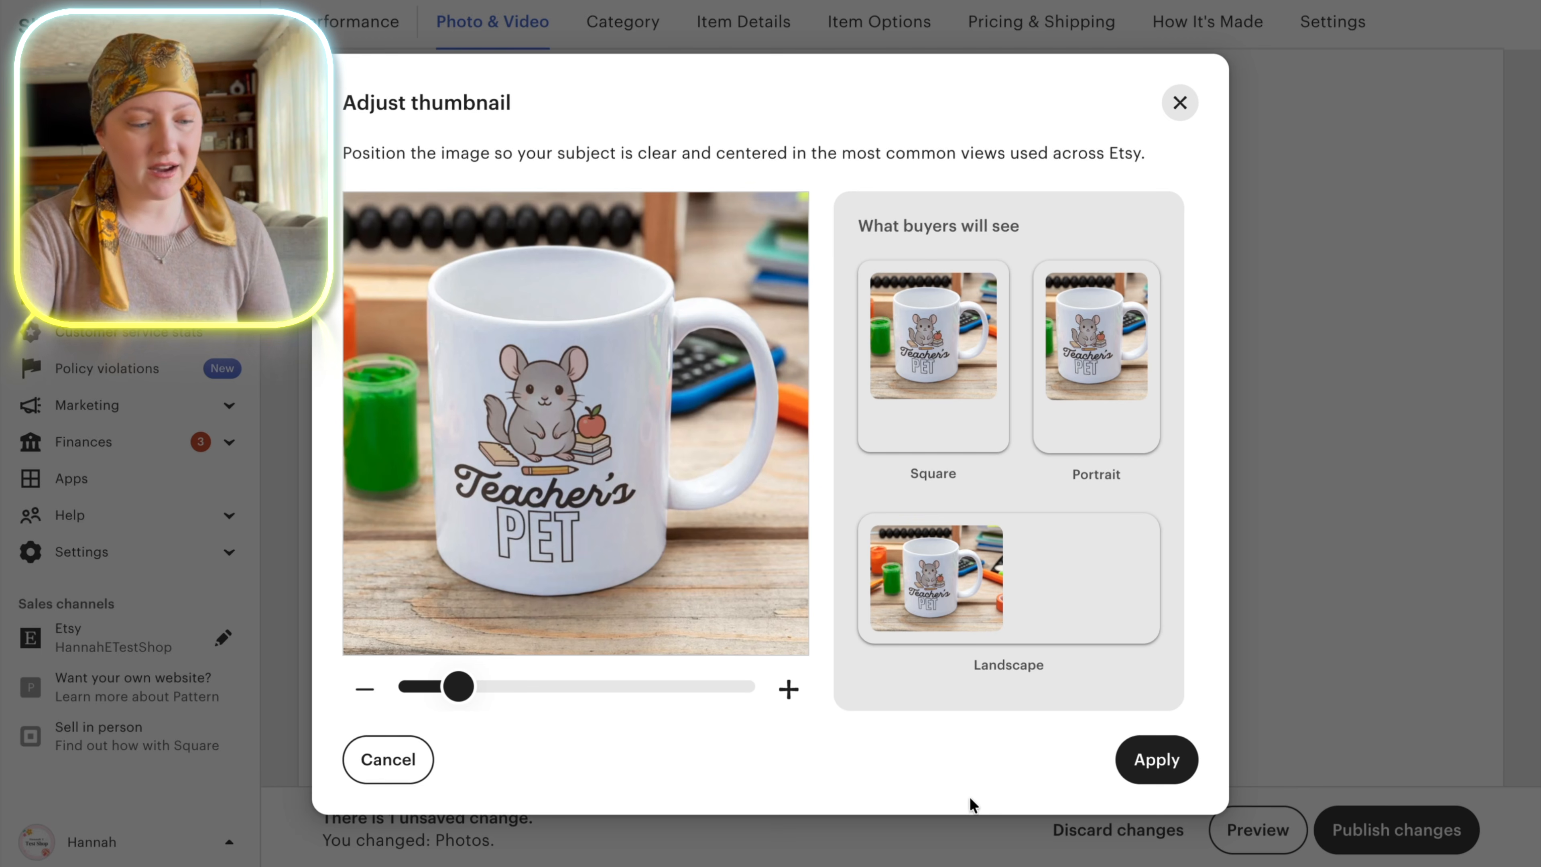
pyautogui.click(1156, 759)
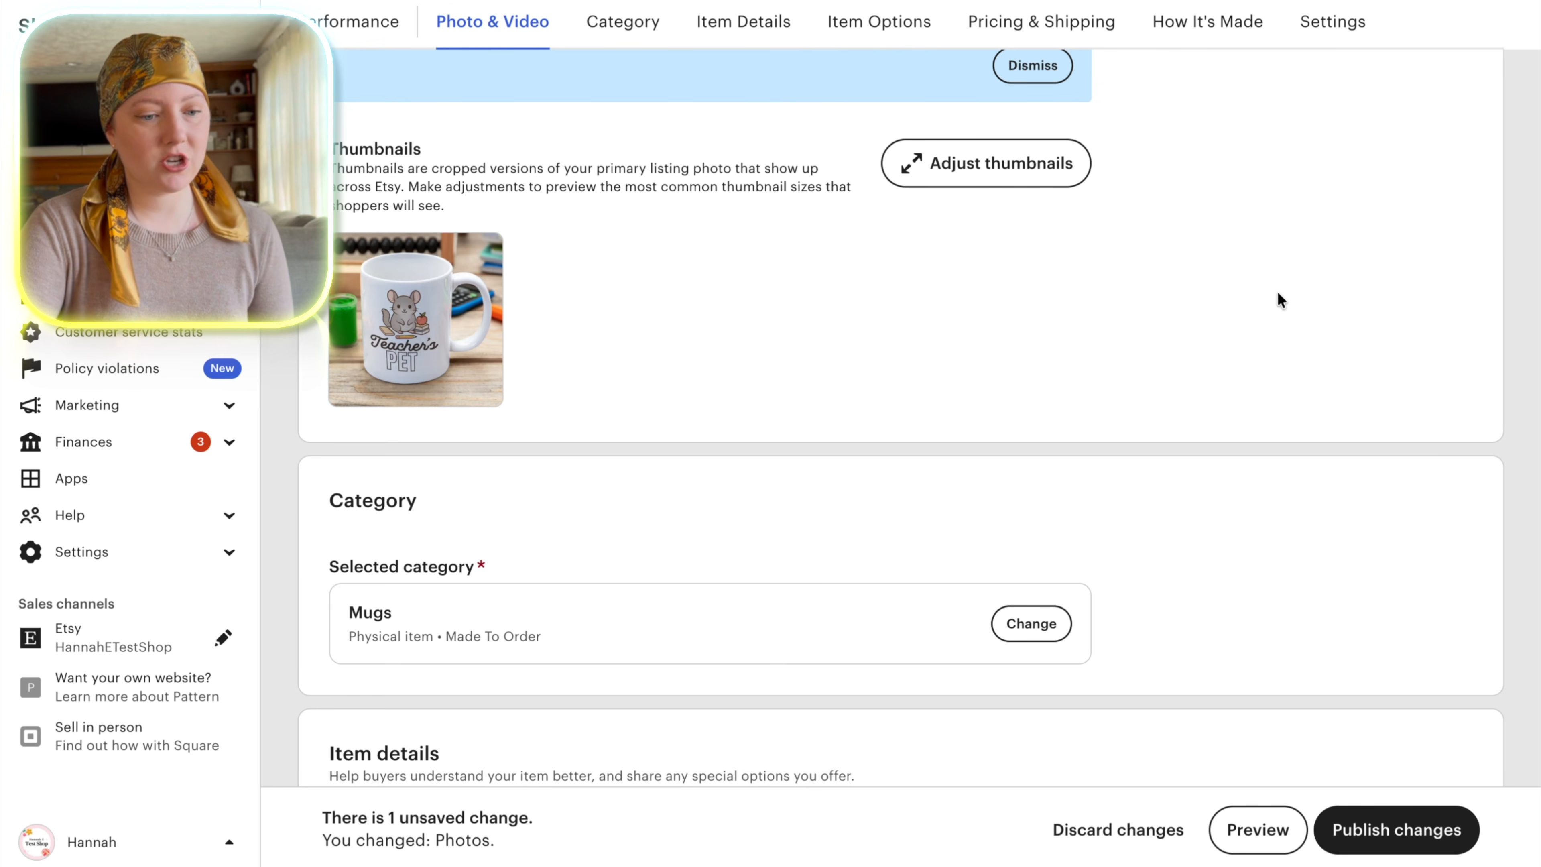
# Review the listing's title, description and tags, and set its shop section to Teacher Gifts.
pyautogui.scroll(-6, 1307, 303)
pyautogui.scroll(-6, 1312, 303)
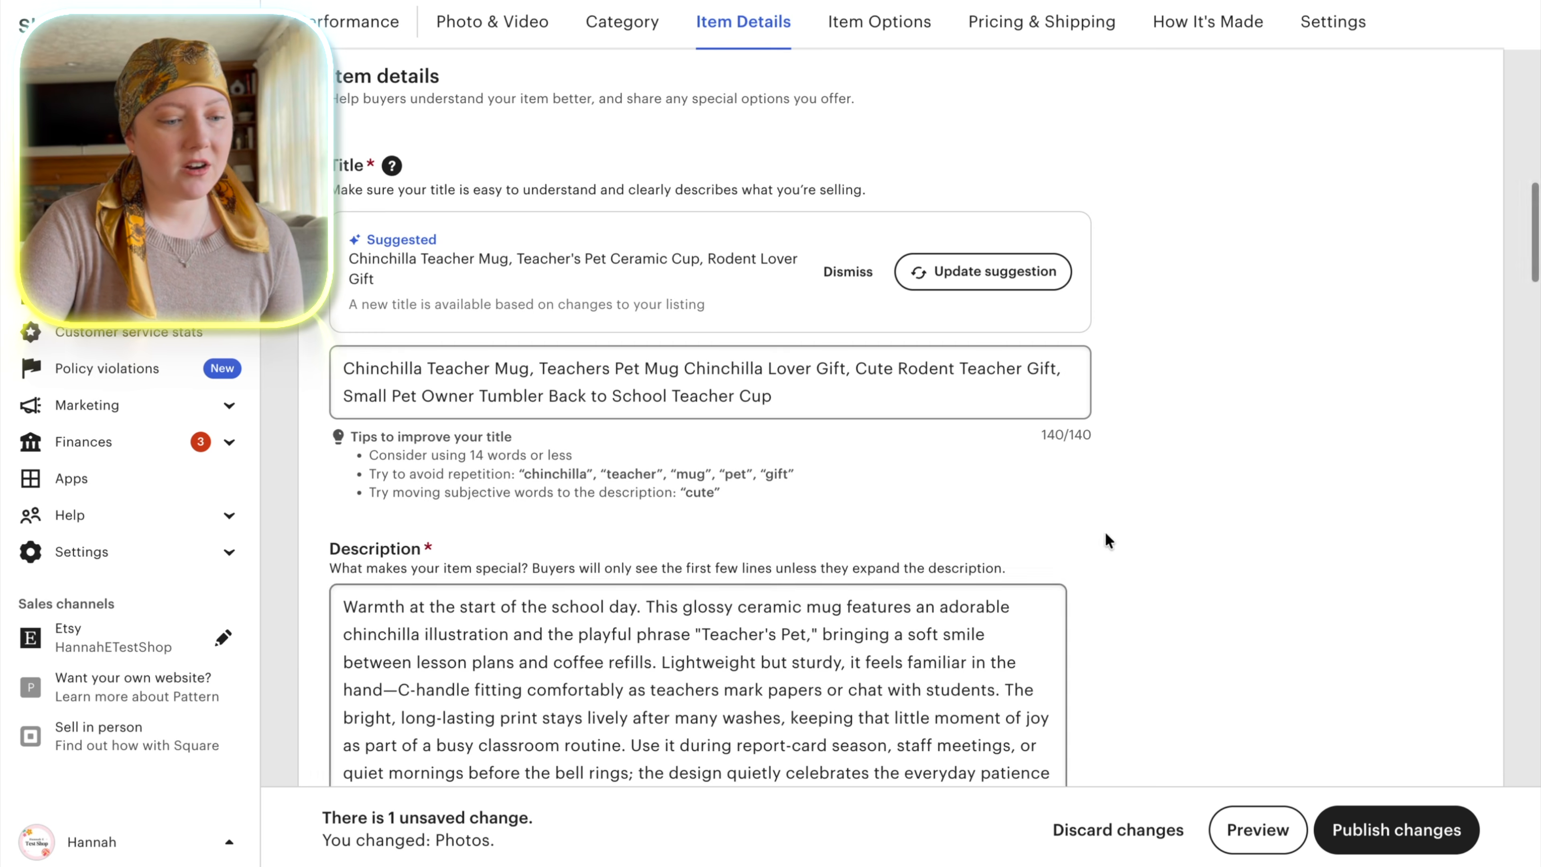
pyautogui.scroll(-1, 835, 576)
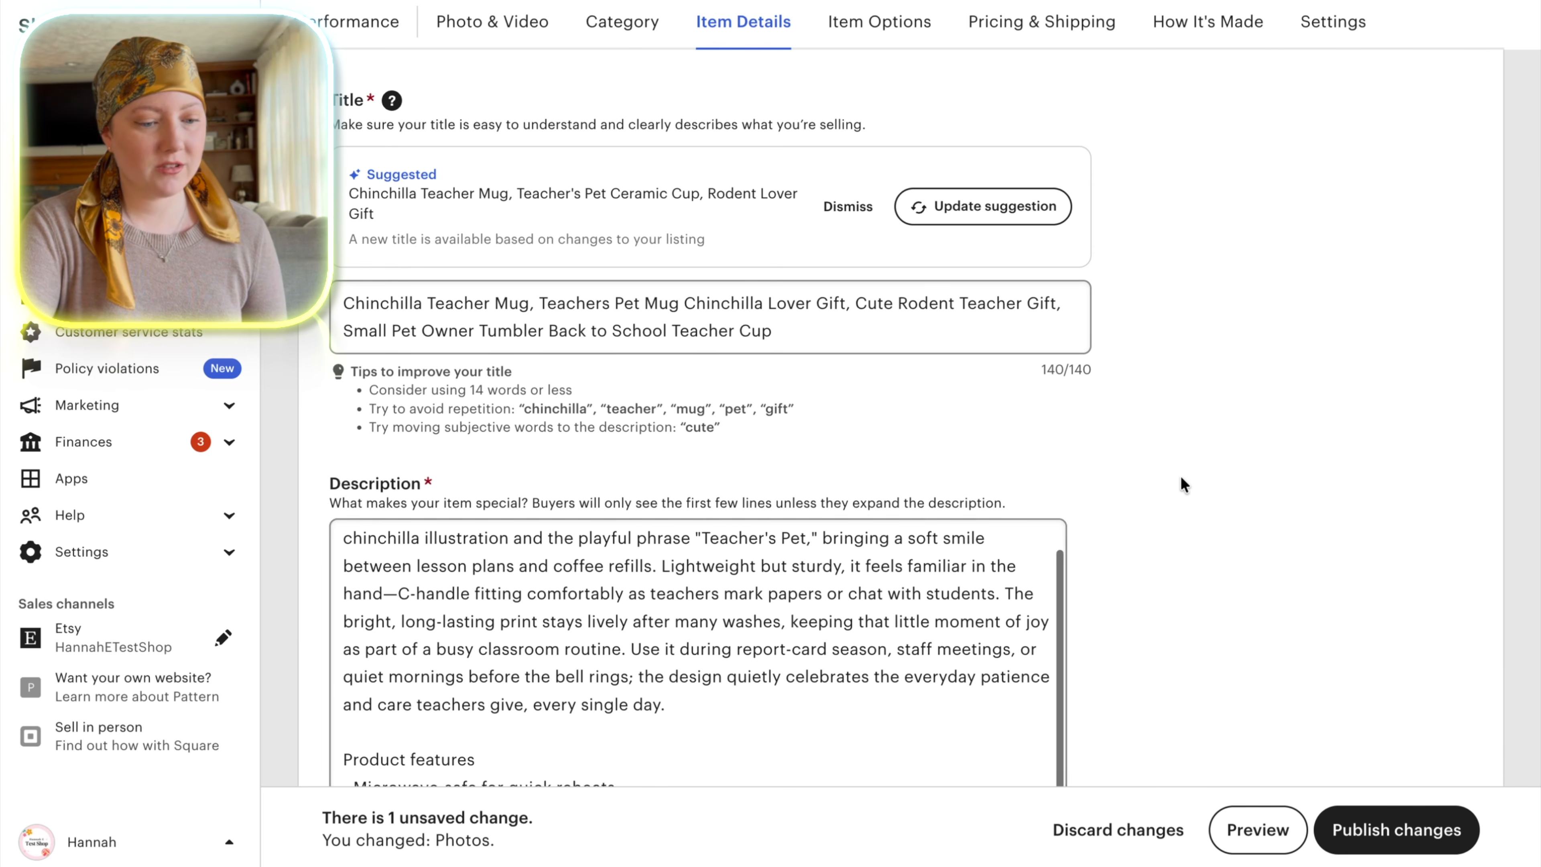
pyautogui.scroll(-5, 1180, 476)
pyautogui.scroll(-5, 1184, 473)
pyautogui.scroll(-20, 1184, 480)
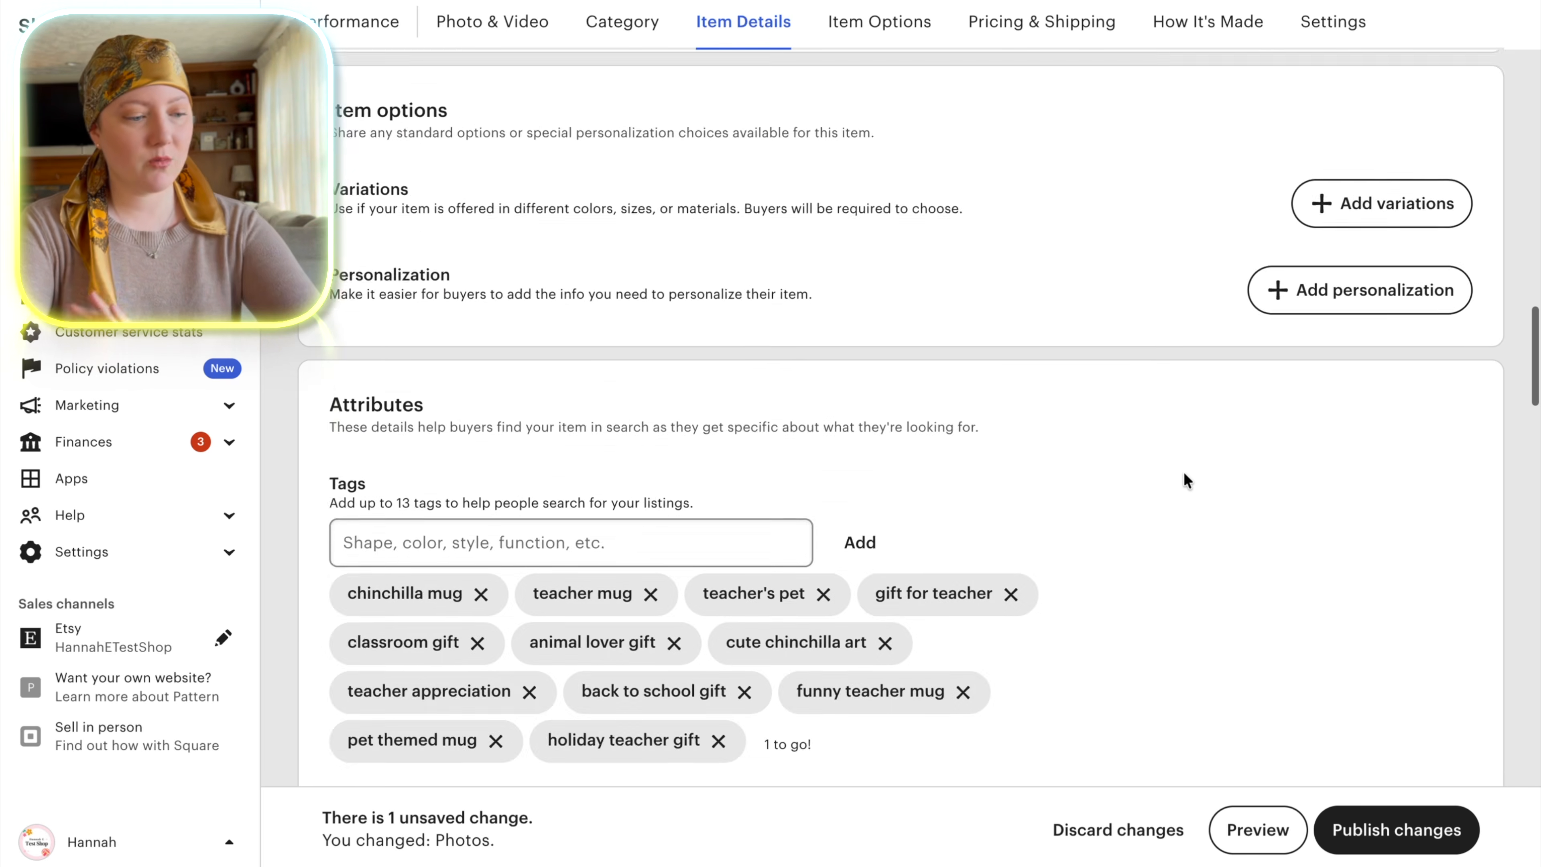
pyautogui.click(563, 365)
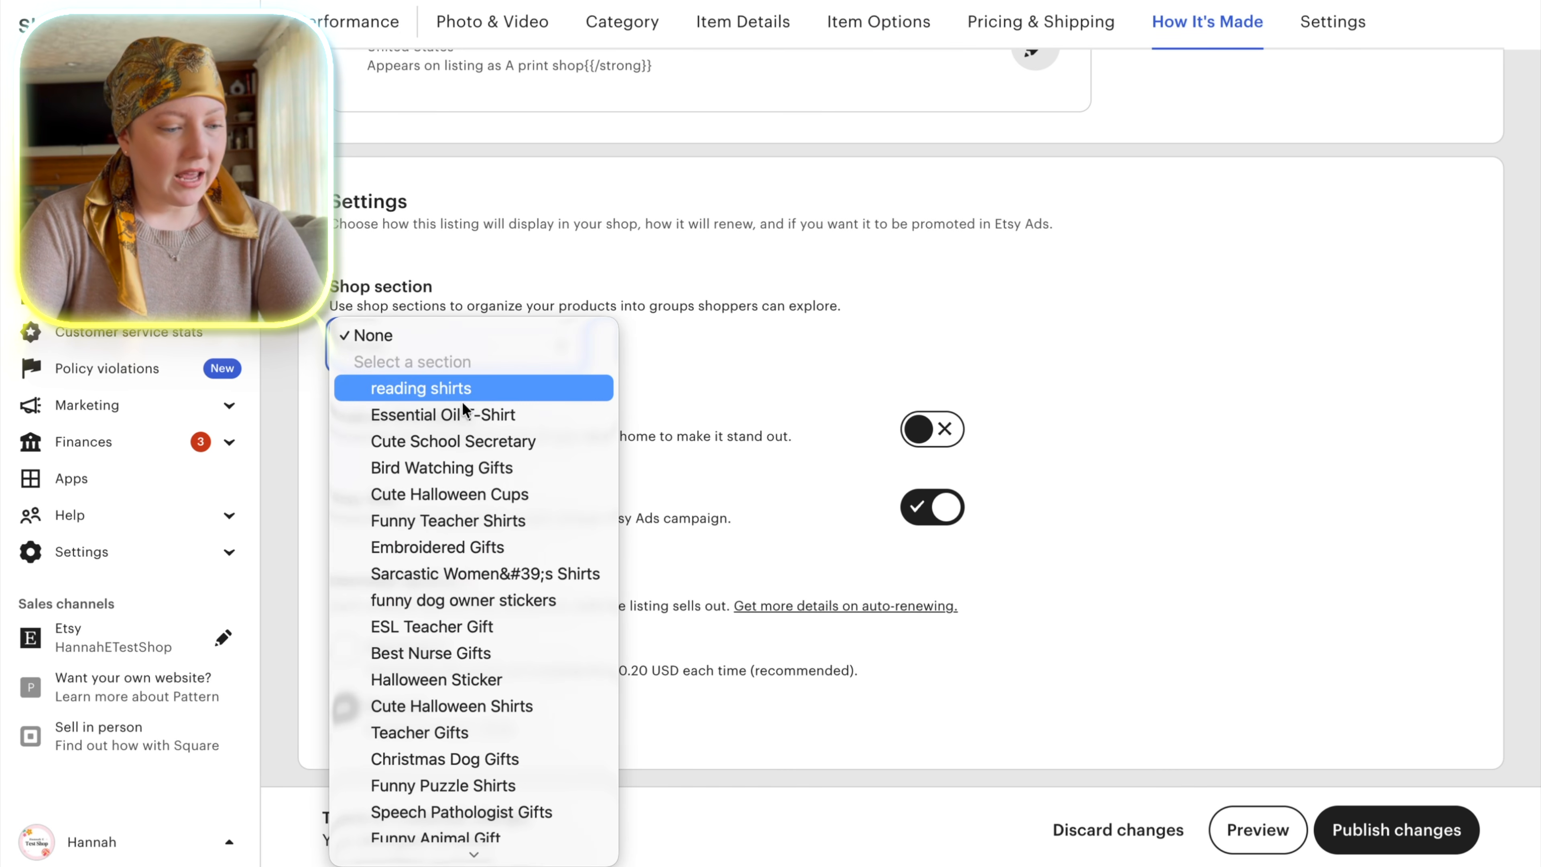
pyautogui.click(462, 733)
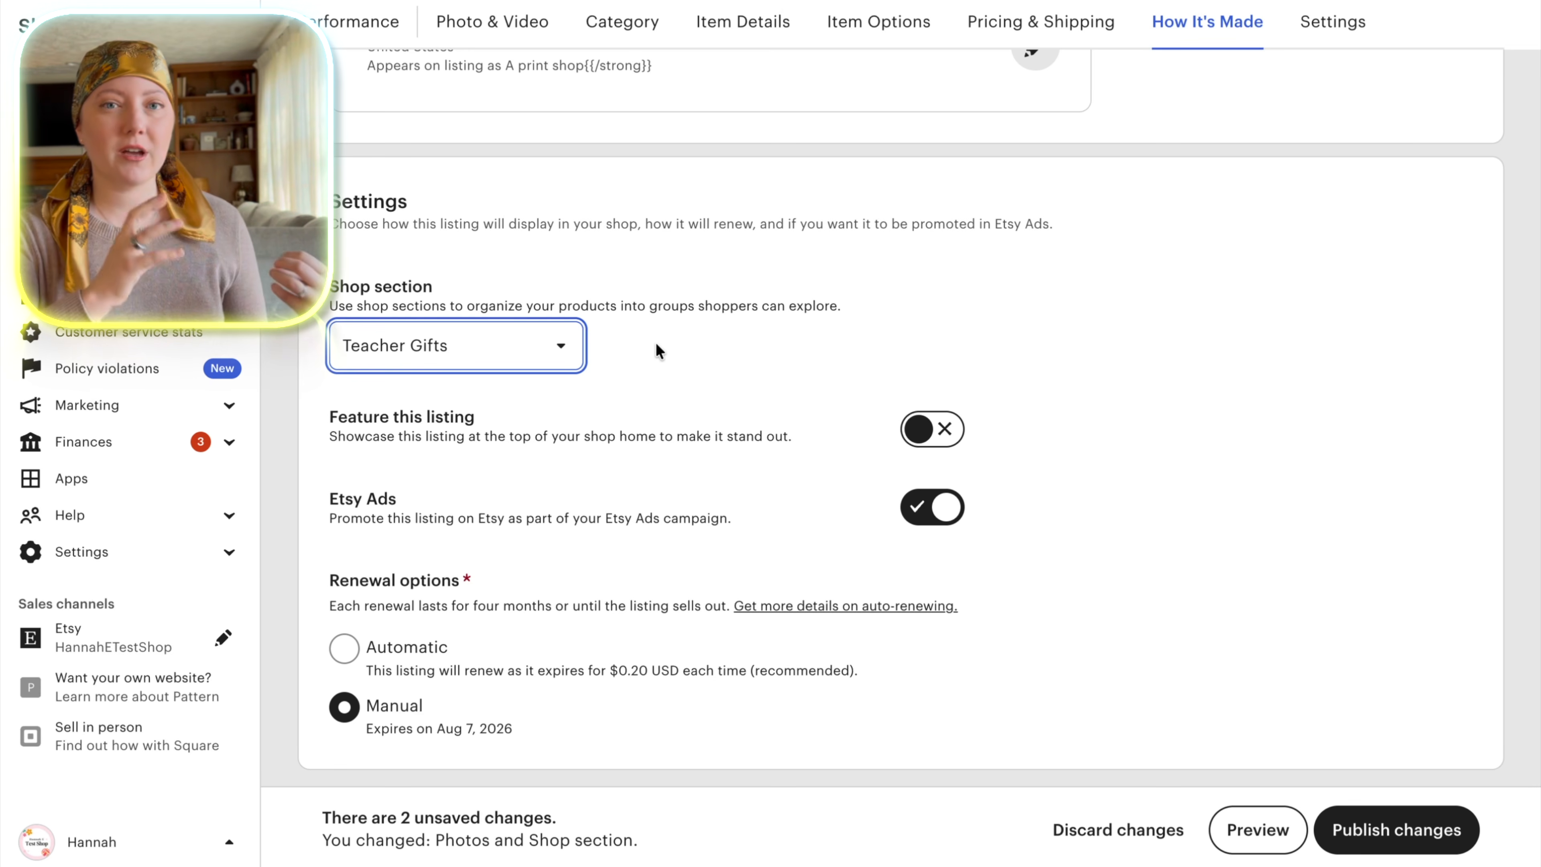
# Turn off Etsy Ads for the listing, keep manual renewal and publish the changes.
pyautogui.scroll(-1, 656, 346)
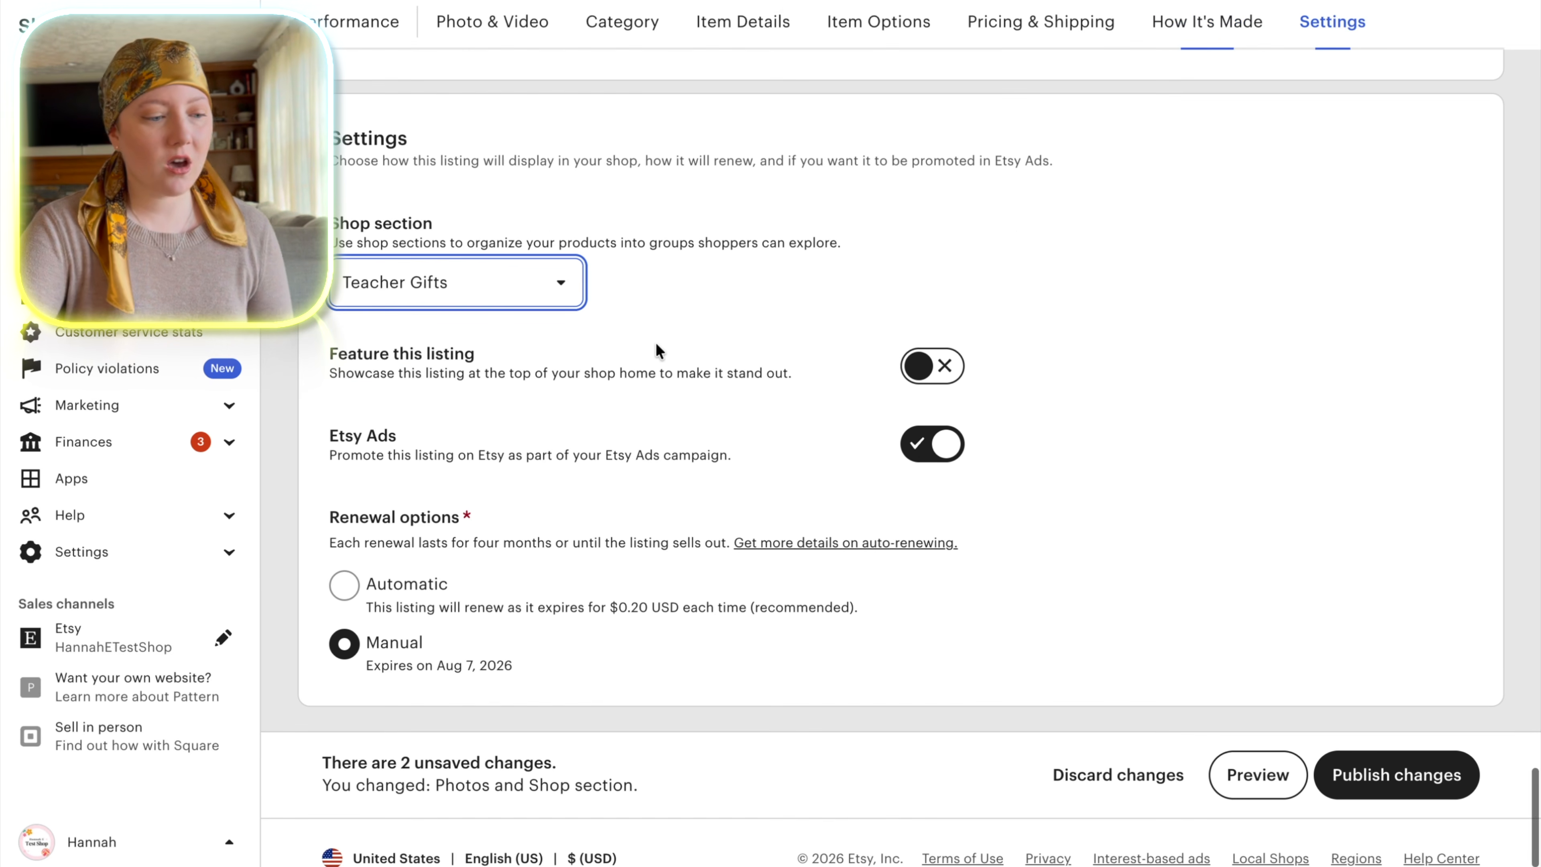
pyautogui.click(943, 455)
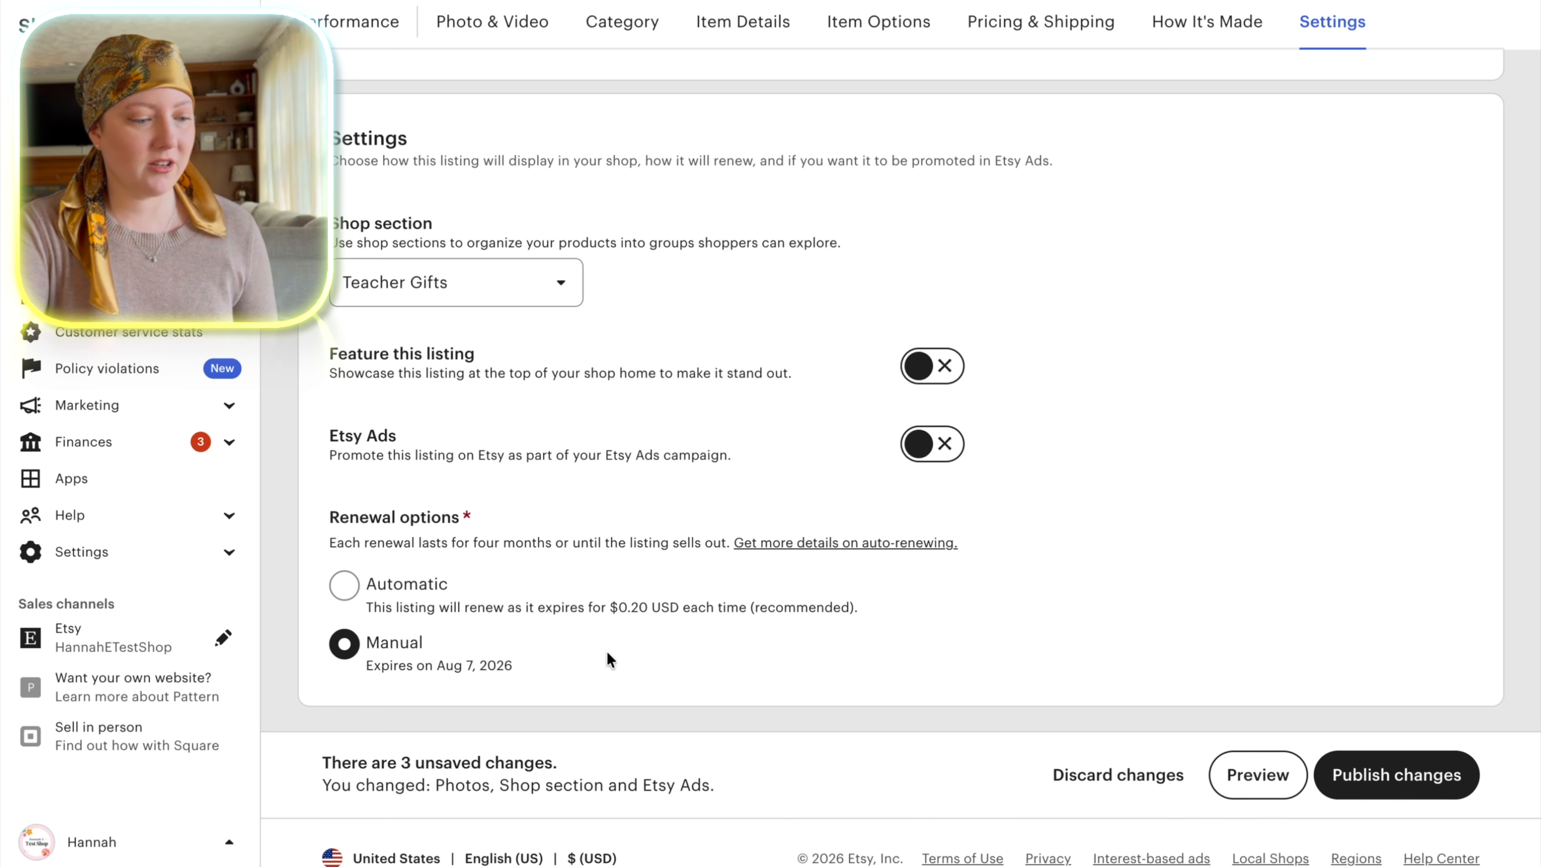
pyautogui.scroll(-1, 1279, 556)
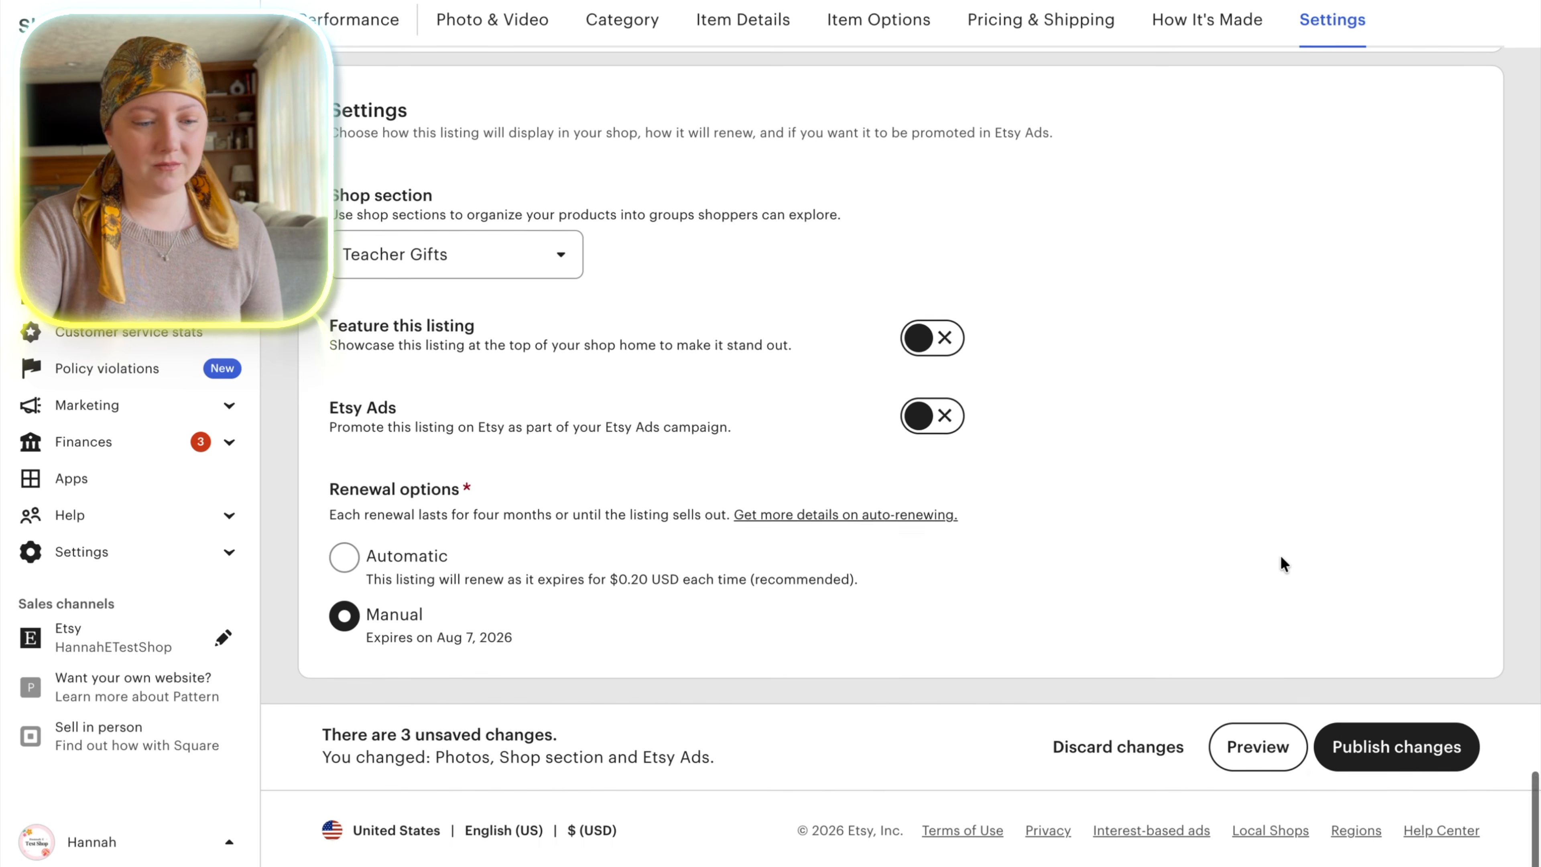
pyautogui.click(1395, 749)
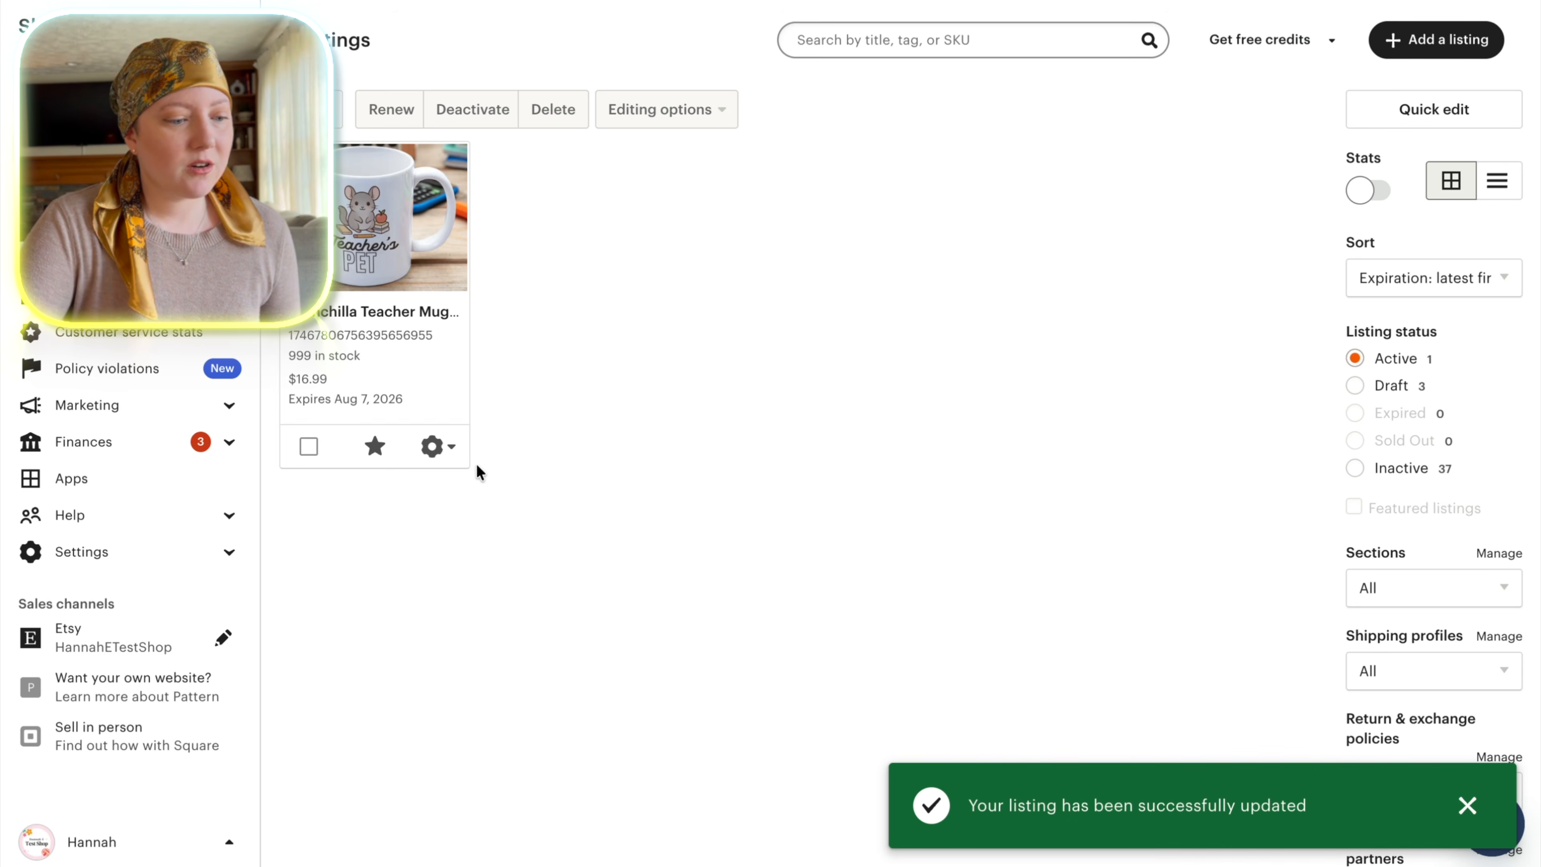
# View the published mug listing on Etsy and look through its photos.
pyautogui.click(432, 448)
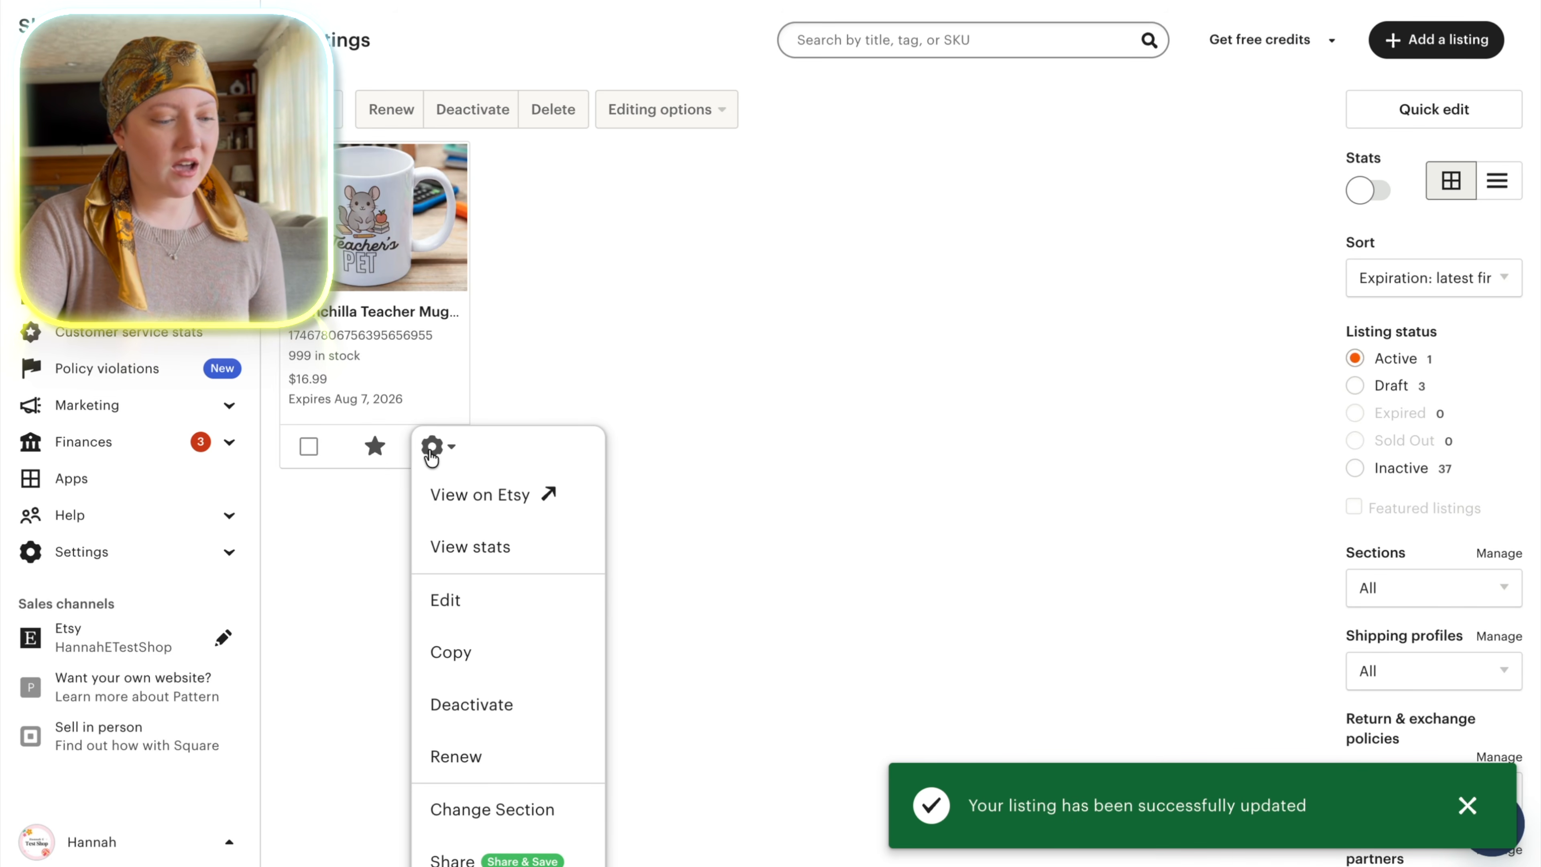
pyautogui.click(478, 504)
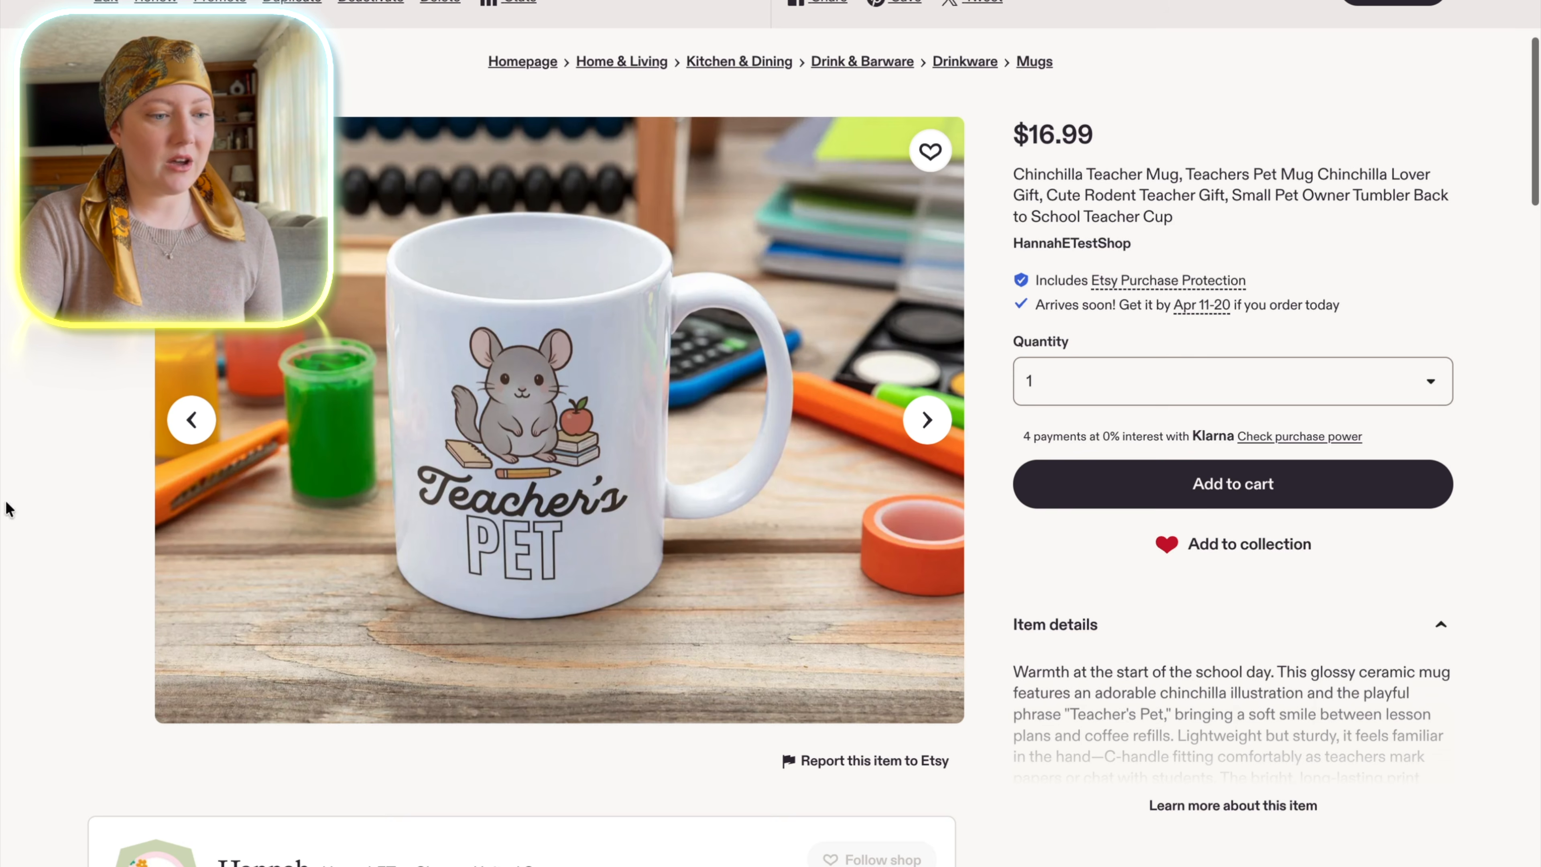
pyautogui.scroll(1, 628, 350)
pyautogui.click(115, 268)
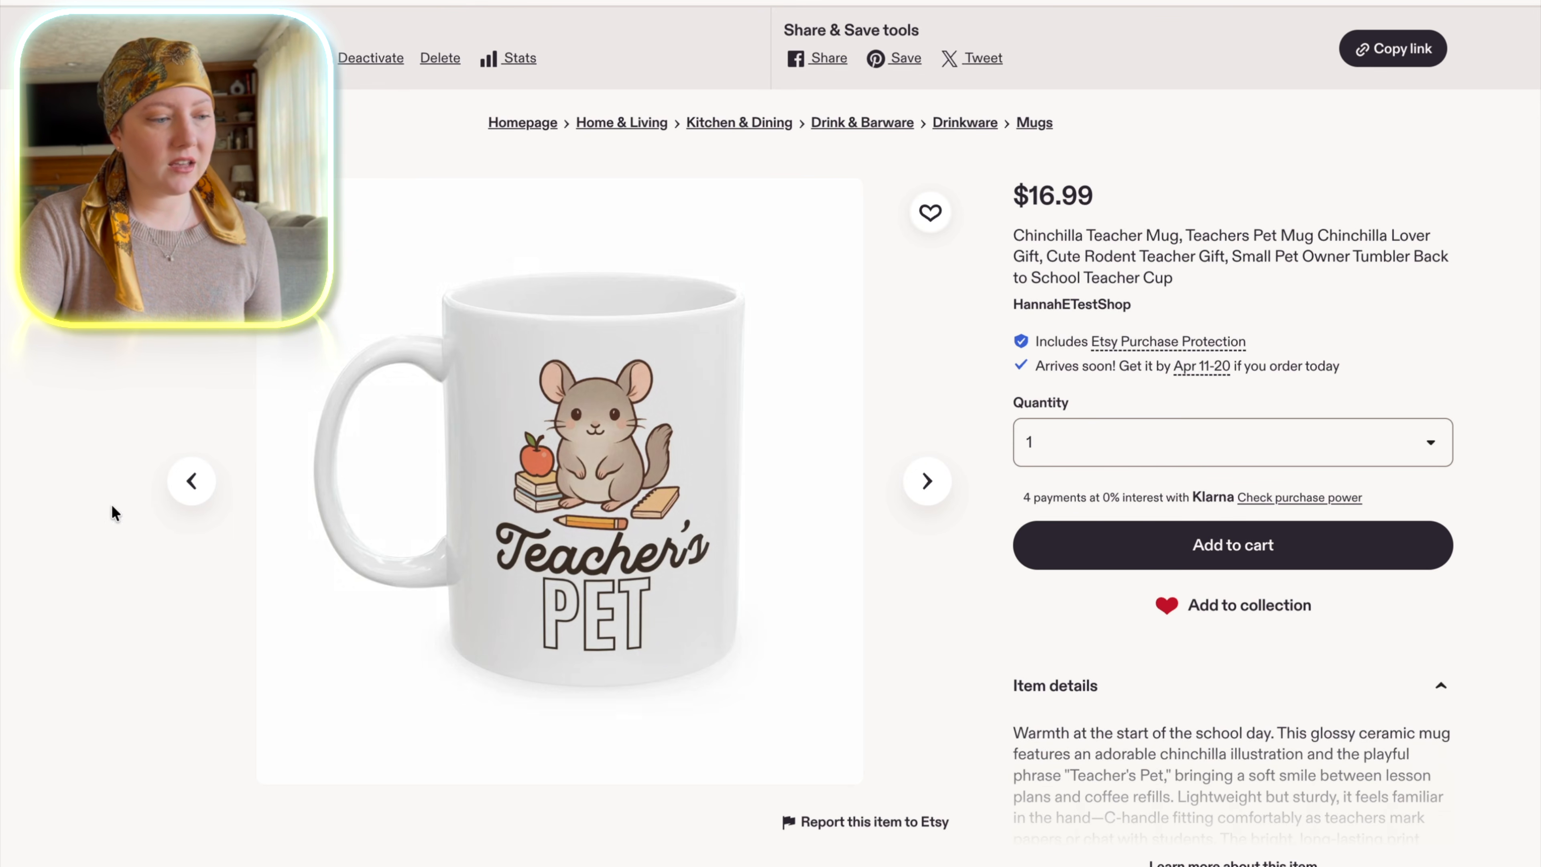
pyautogui.click(116, 210)
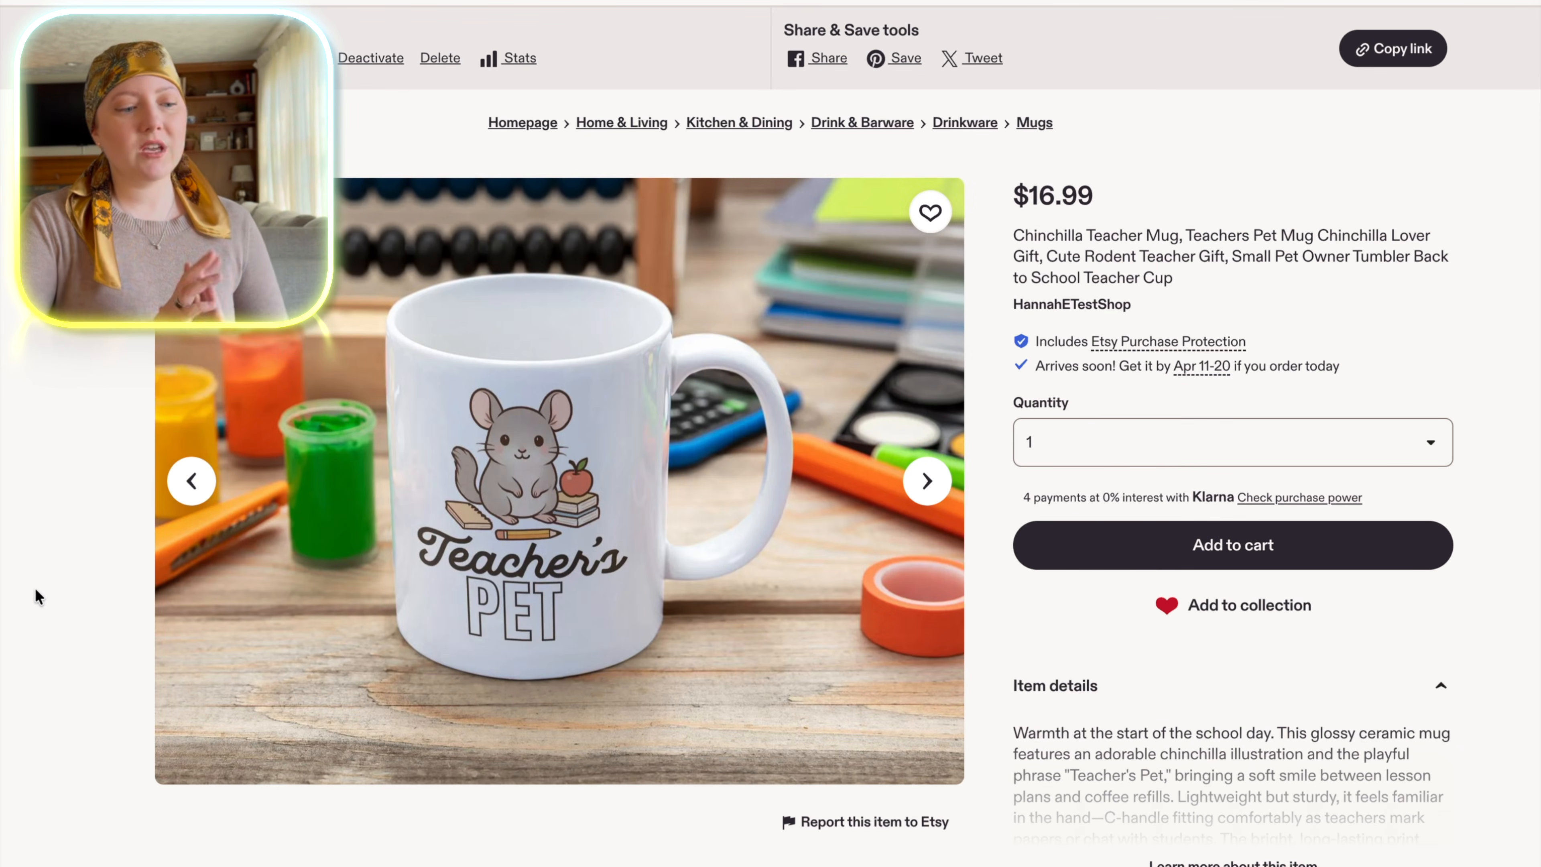